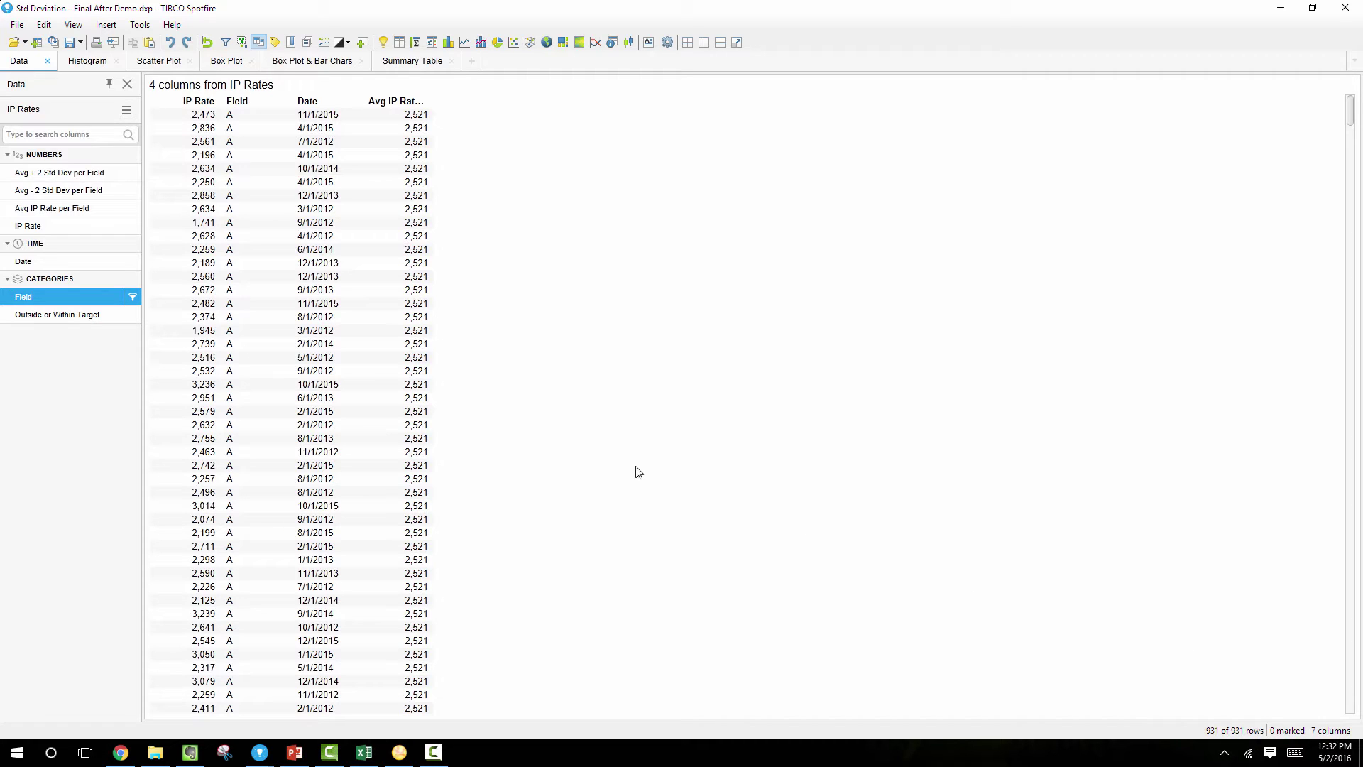
Start a new calculated column using the StdDev function from the Statistical functions
left_click(92, 24)
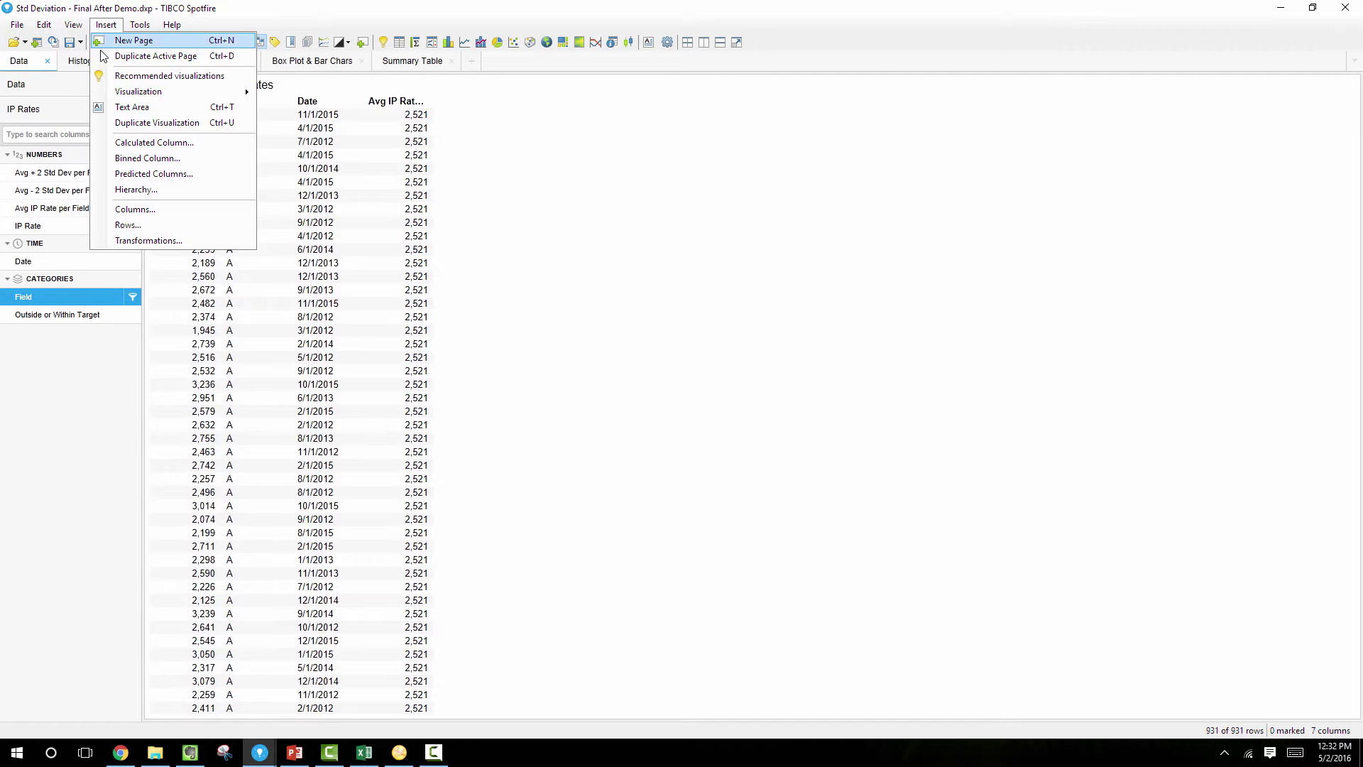
left_click(159, 174)
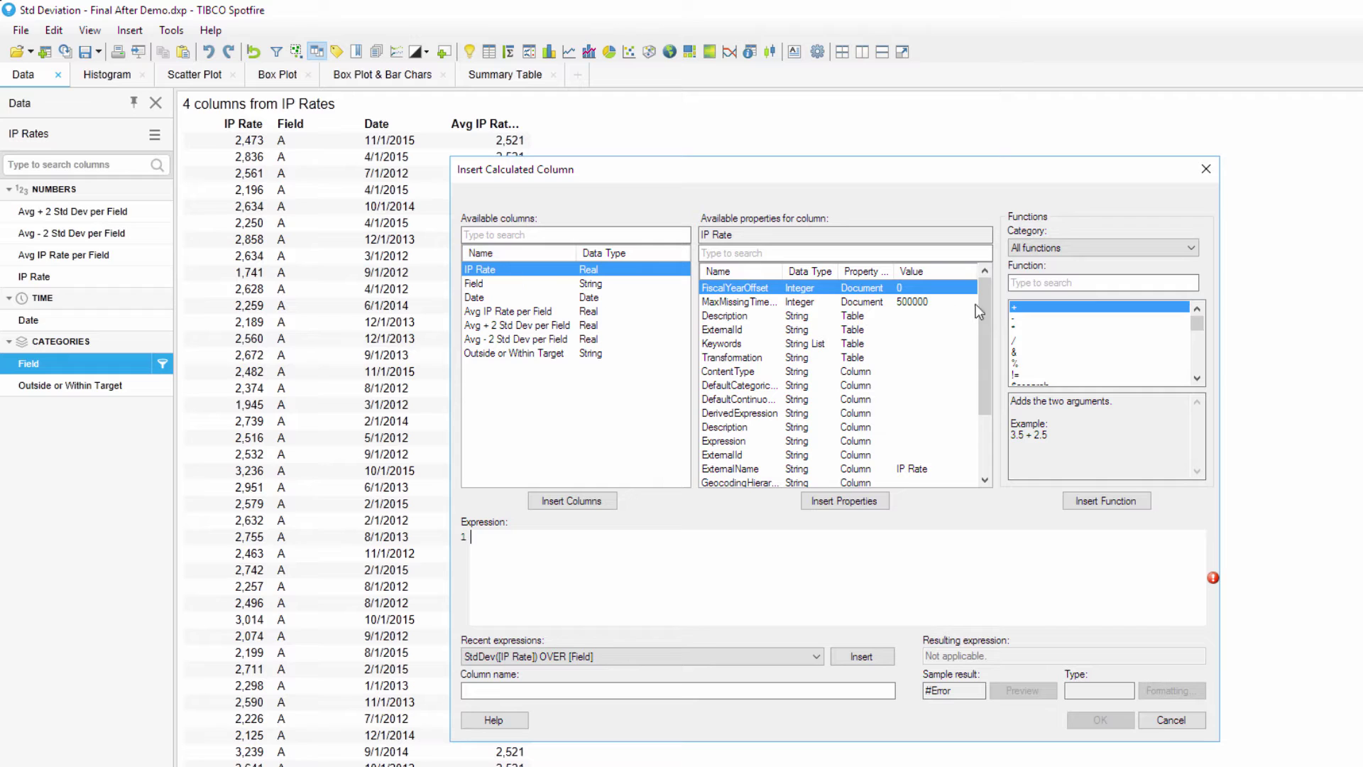
left_click(1026, 282)
left_click(1051, 247)
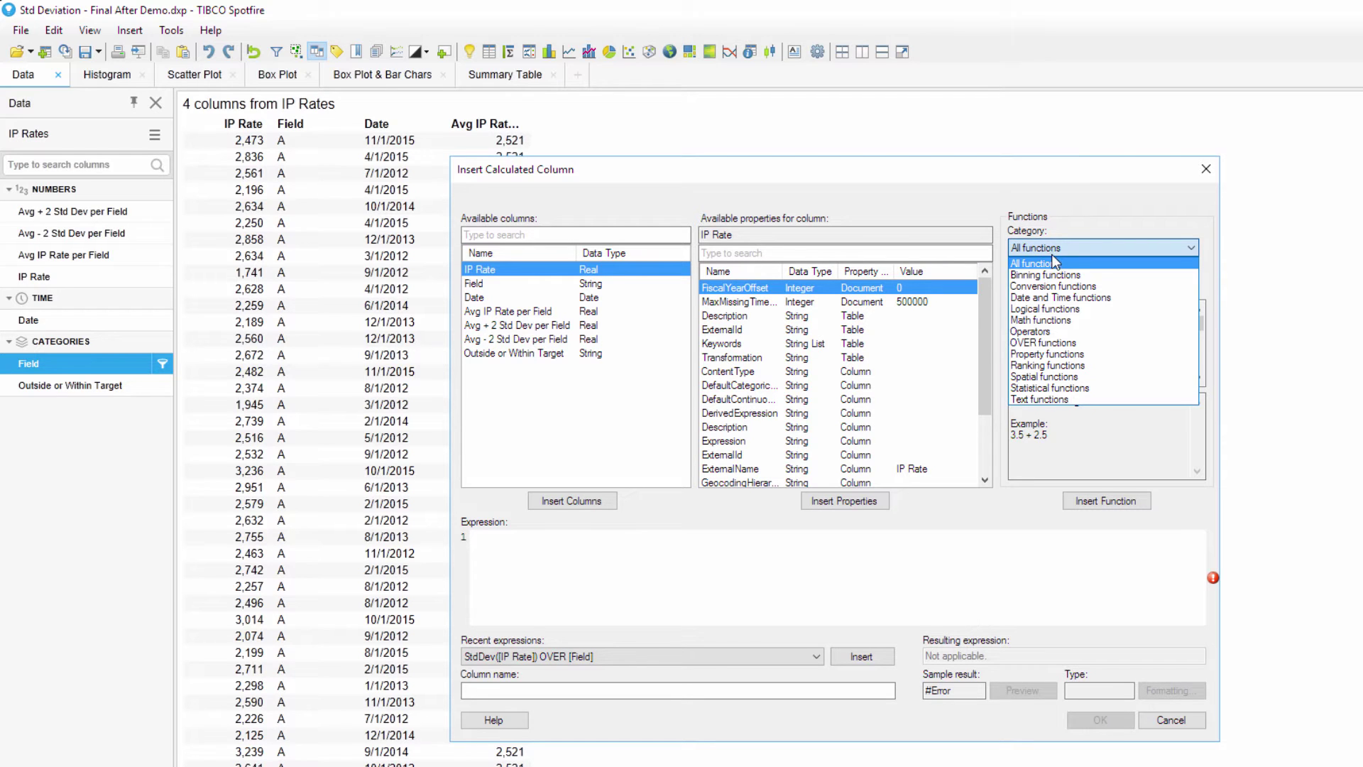
left_click(1065, 388)
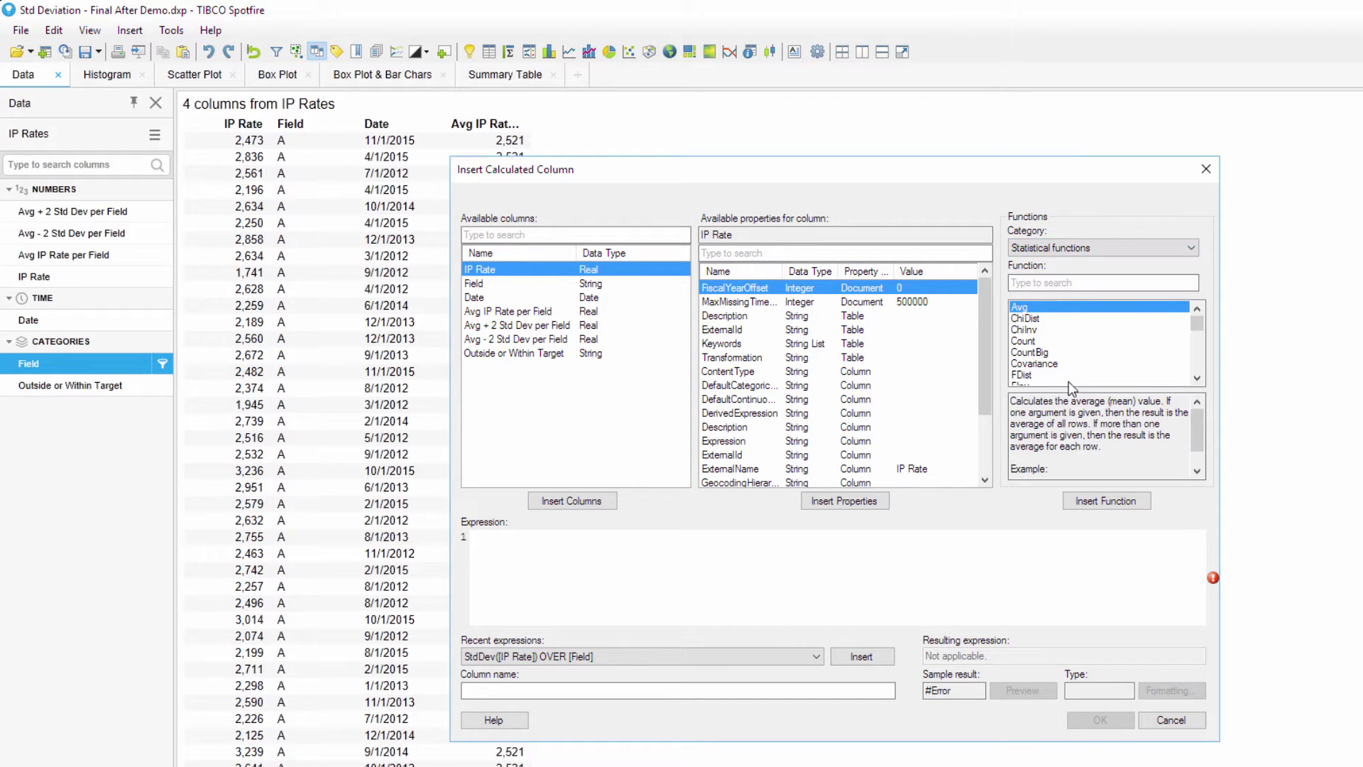
left_click_drag(1197, 325, 1208, 350)
left_click(1066, 320)
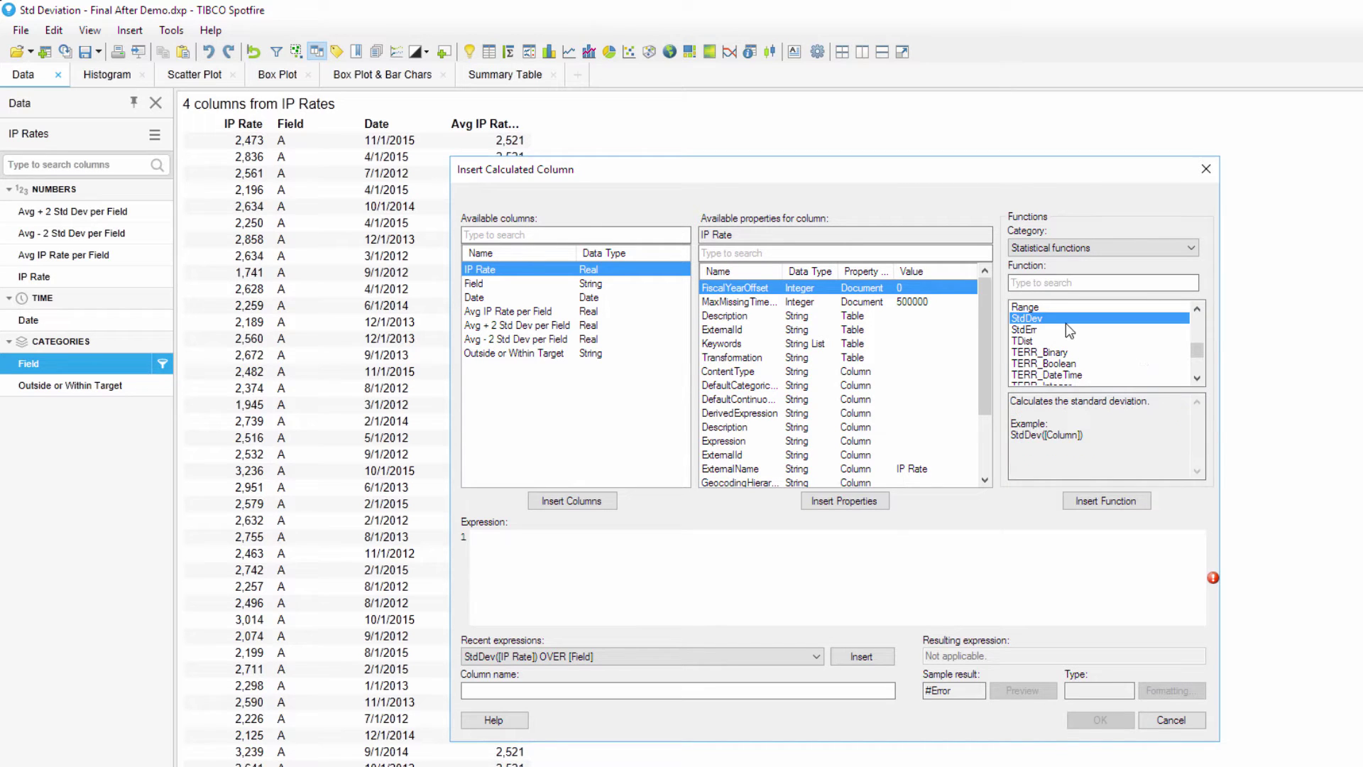
left_click(1119, 502)
Complete the expression StdDev([IP Rate]) OVER [Field] and create it as 'Std Dev per Field'
left_click(558, 503)
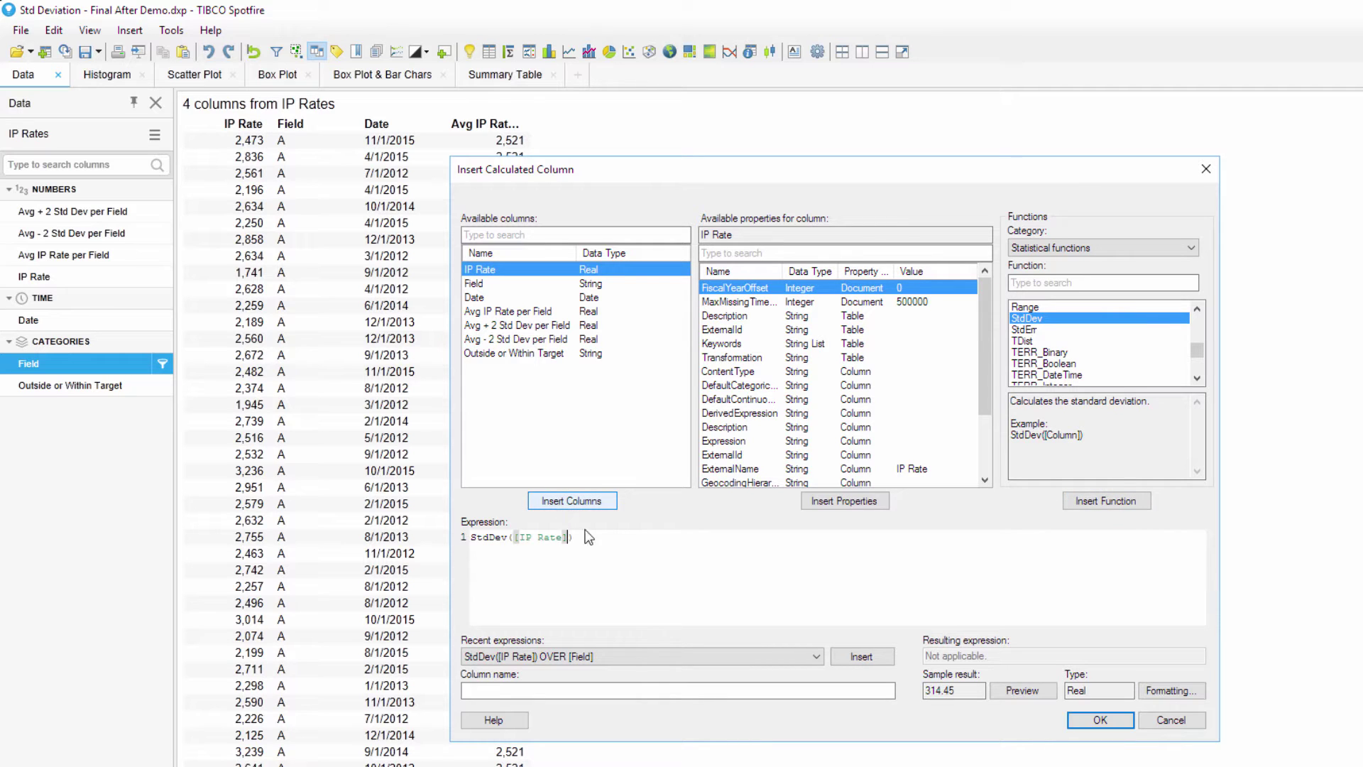
left_click(609, 545)
type("OVER")
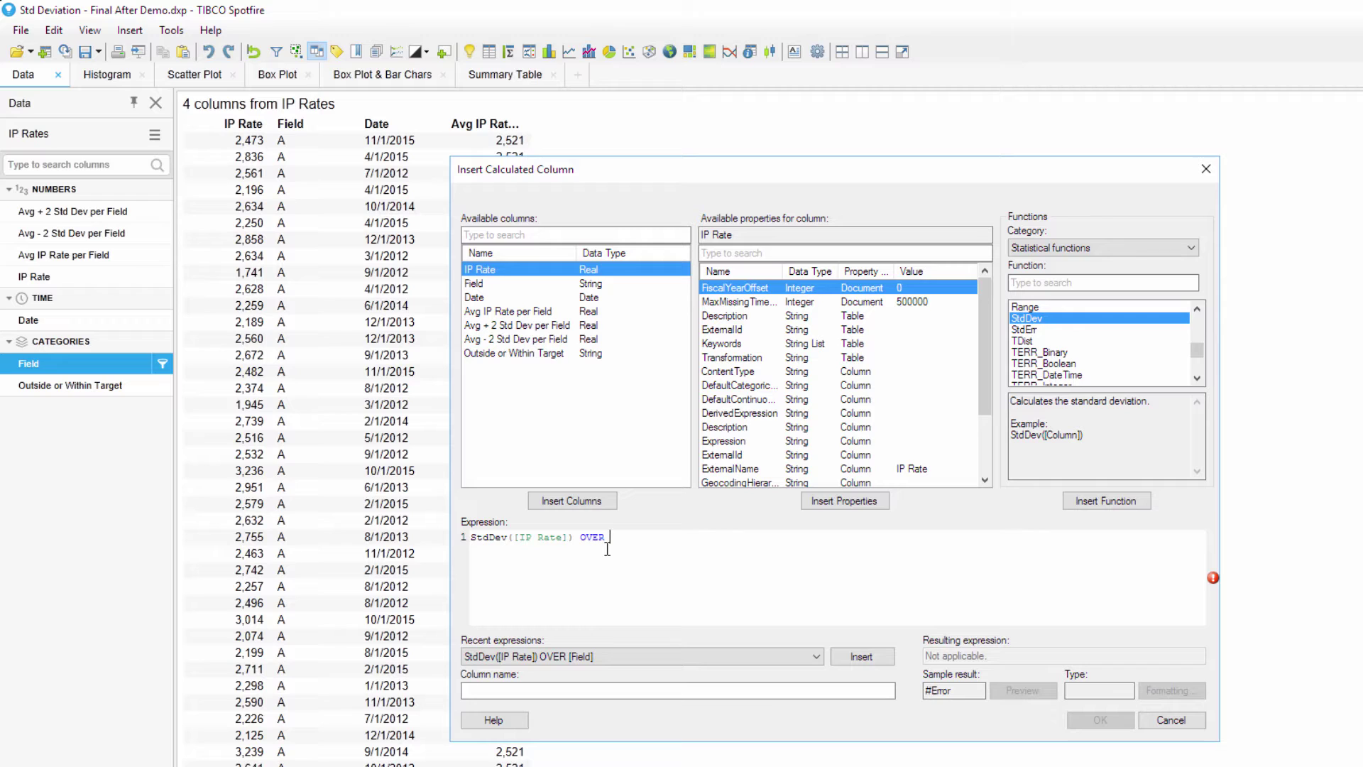
left_click(586, 284)
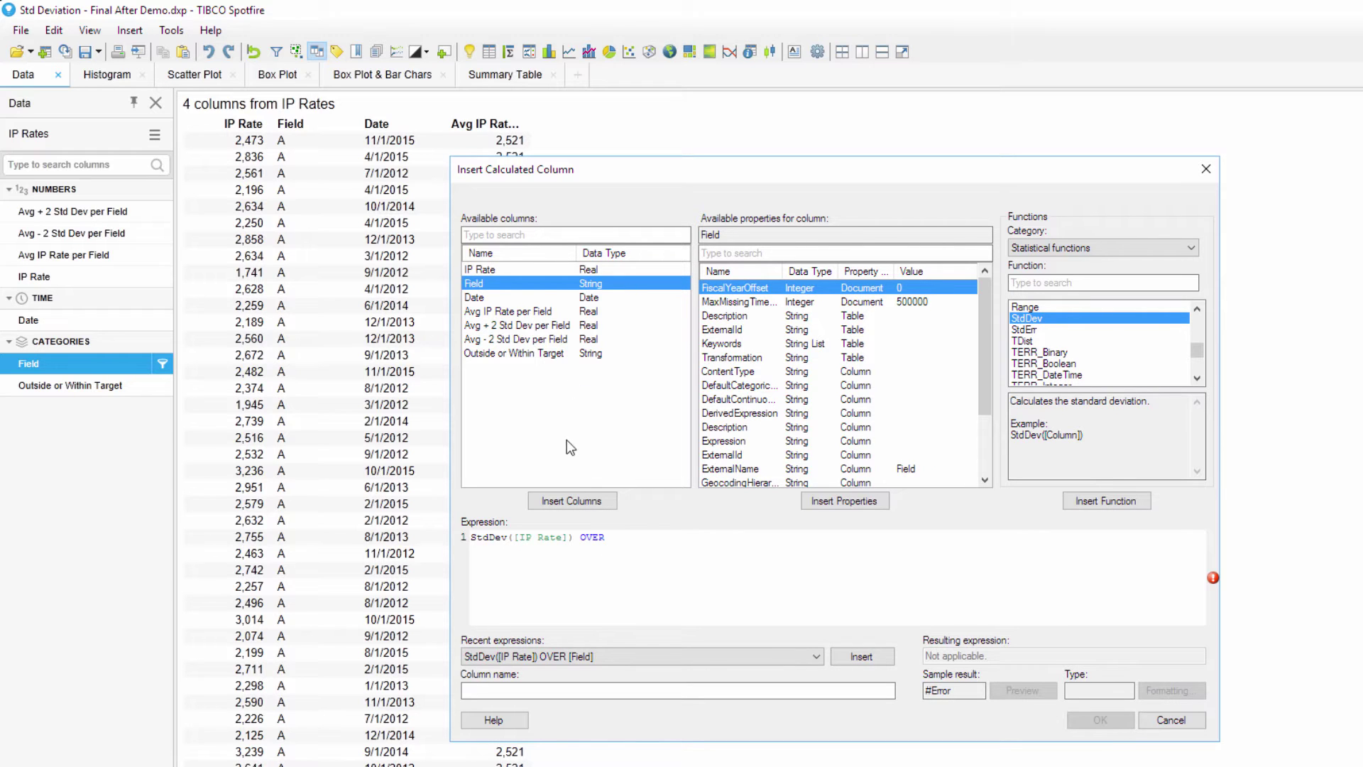
left_click(574, 501)
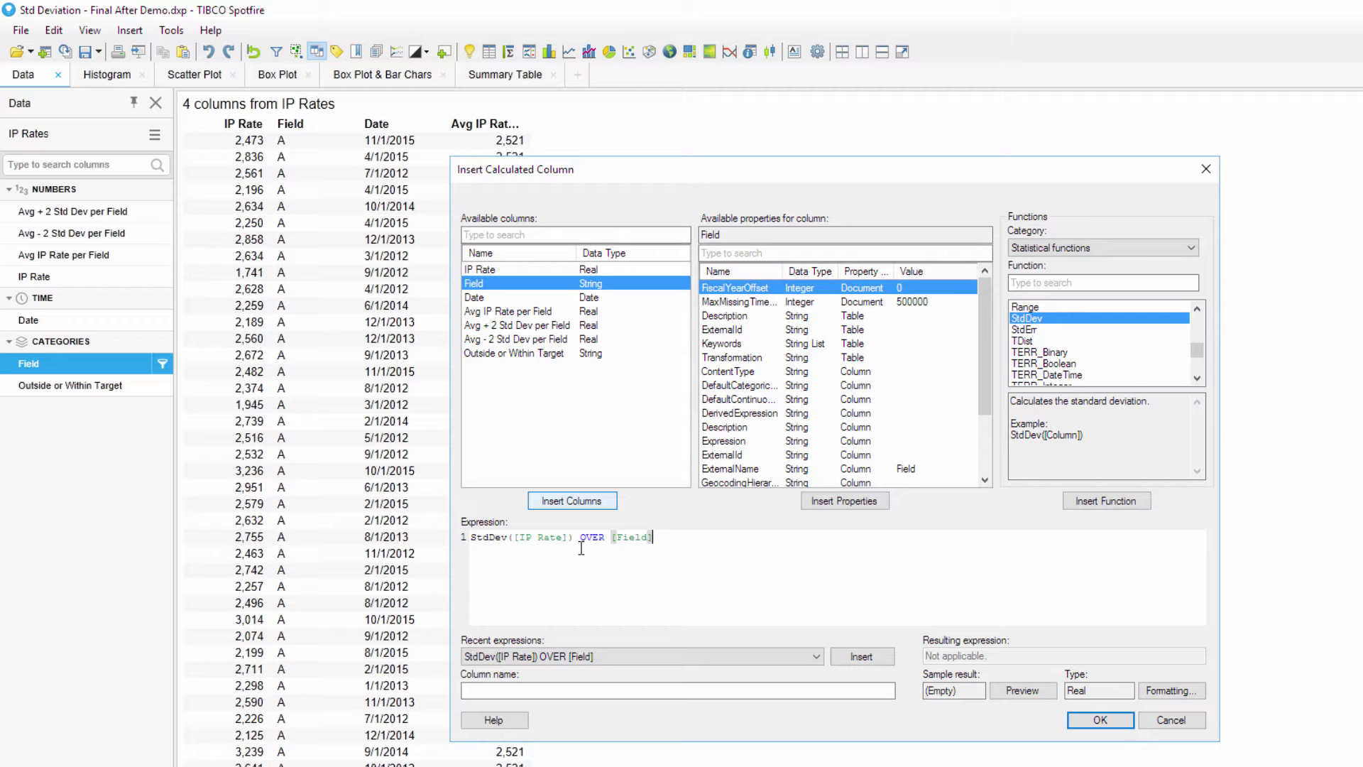
left_click(560, 687)
type("Std ")
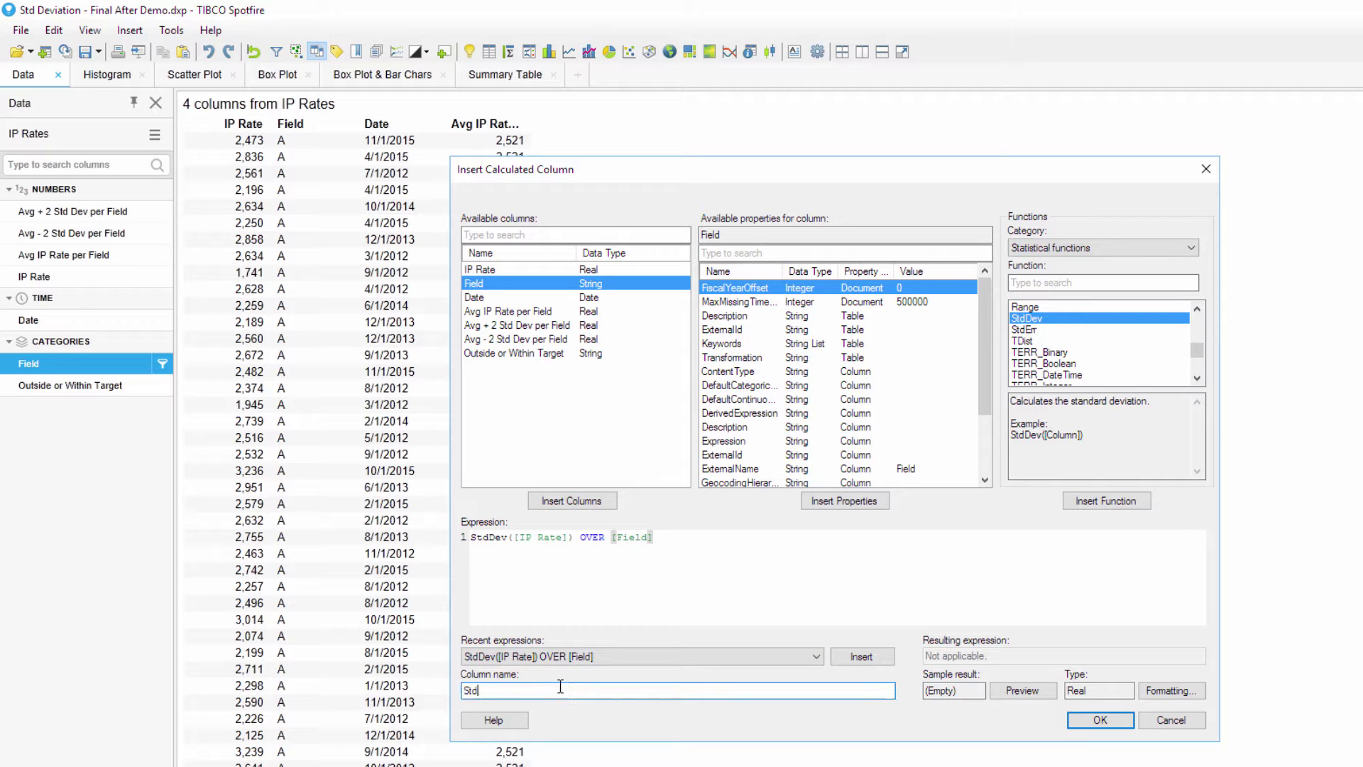
type("Dev per Field")
left_click(1110, 722)
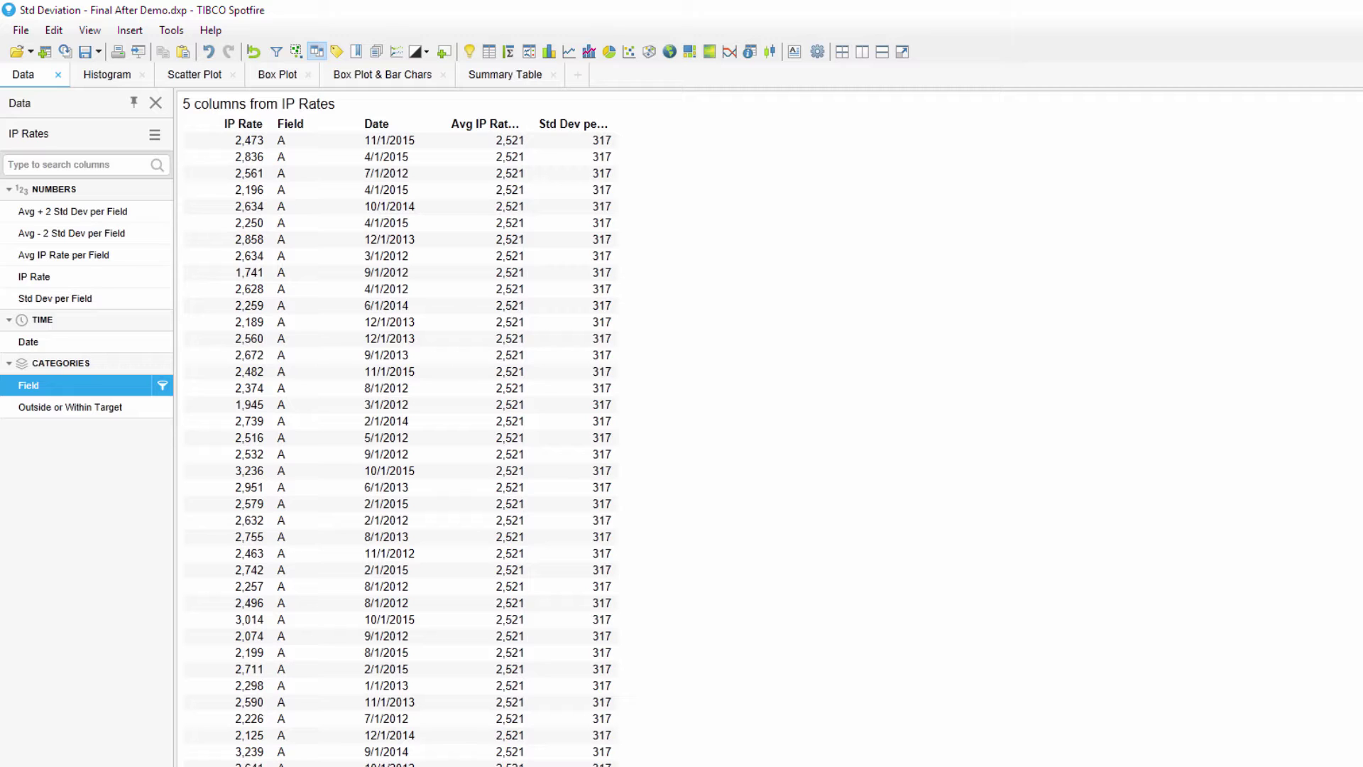
Scroll down the IP Rates table to check the new Std Dev per Field column
scroll(397, 440, "down", 20)
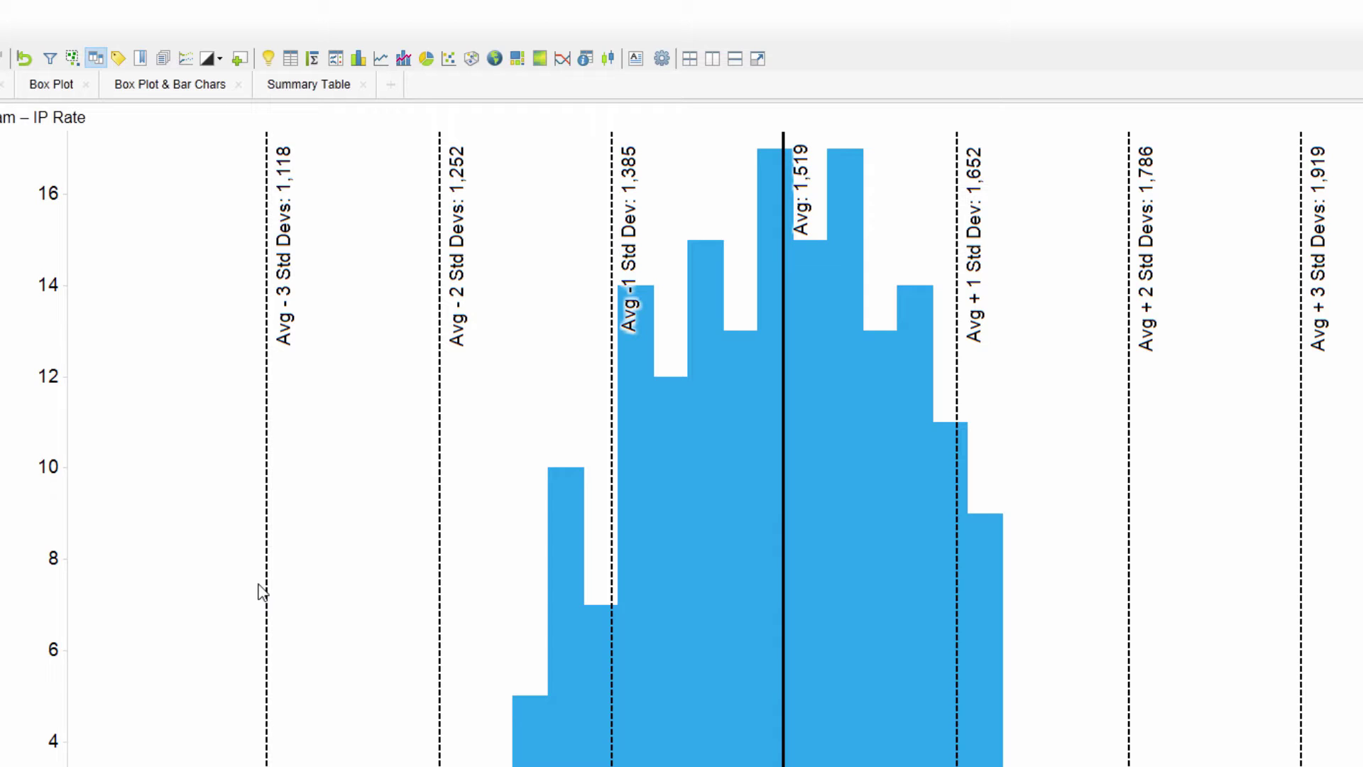
Add a bar chart of IP Rate, auto-binned into 30 bins
left_click(366, 61)
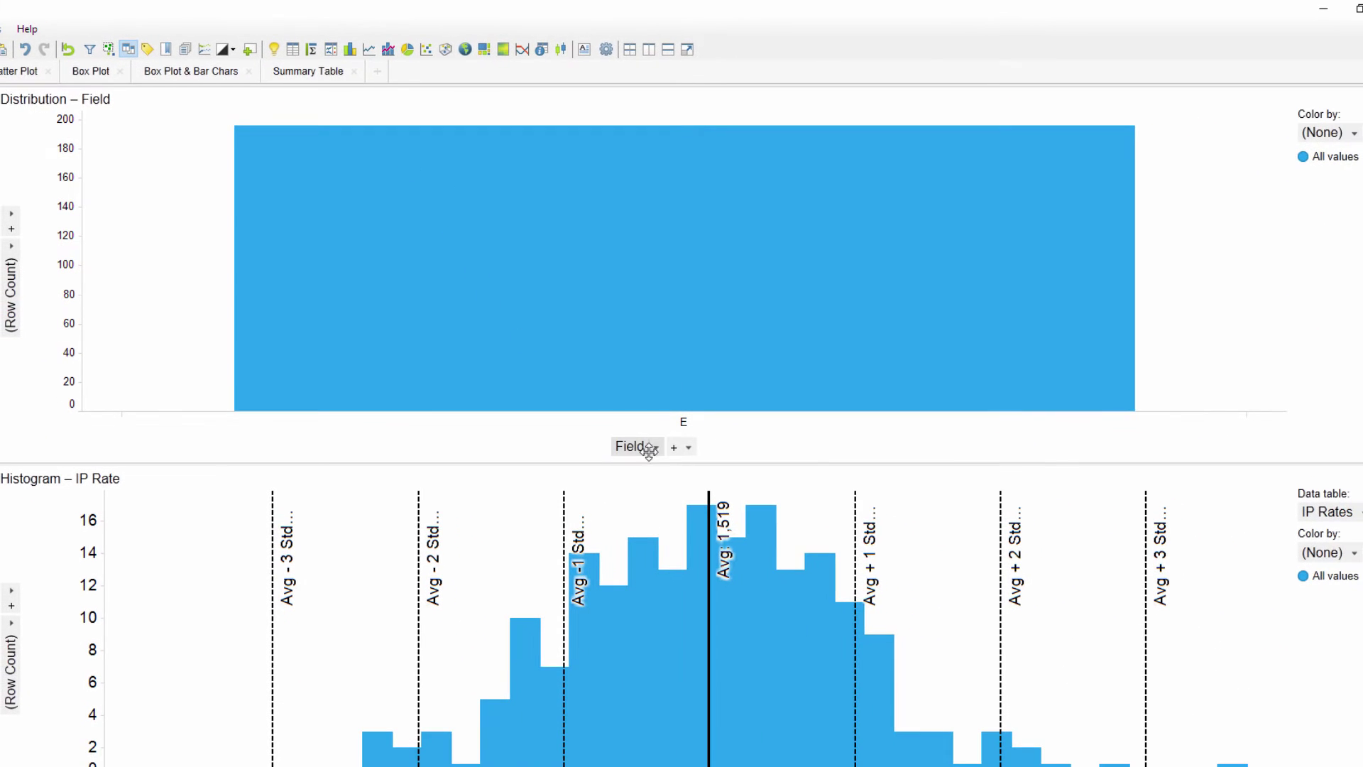
left_click(654, 448)
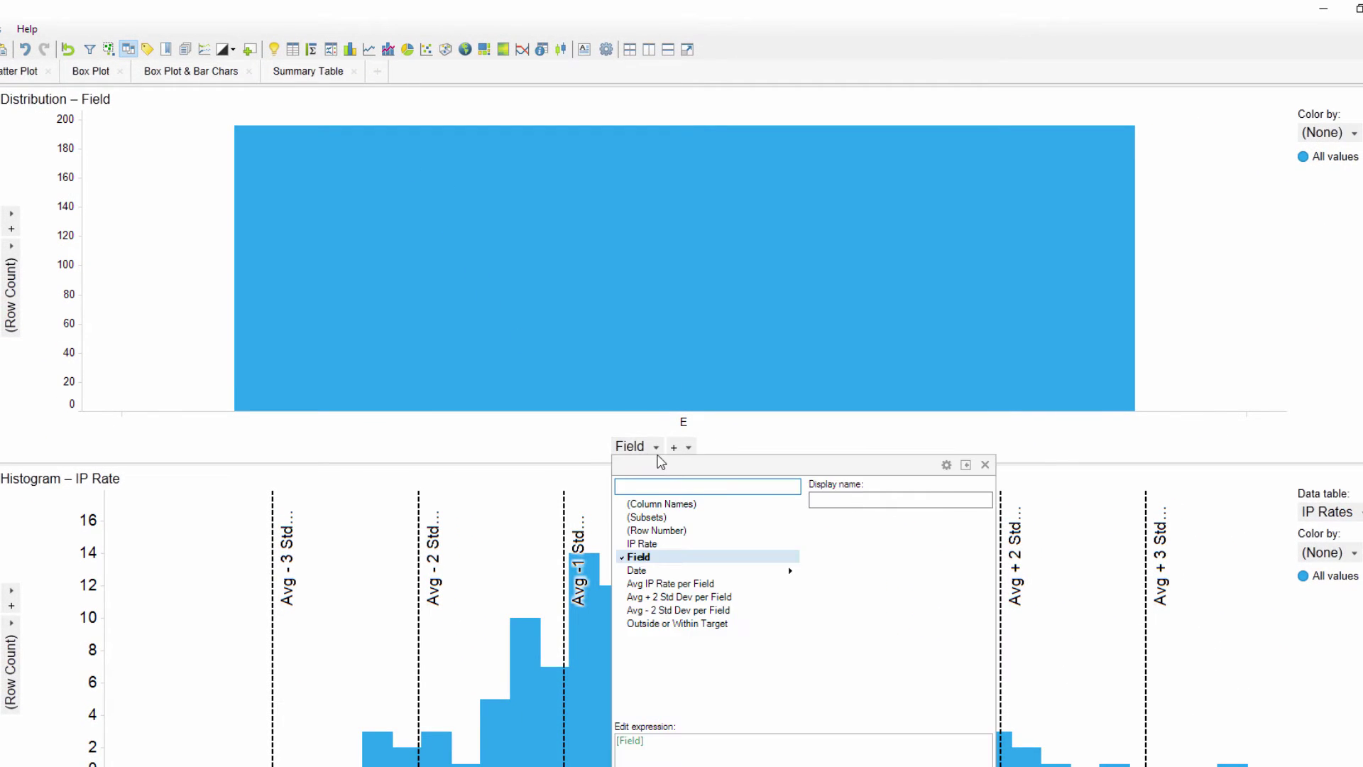
left_click(657, 544)
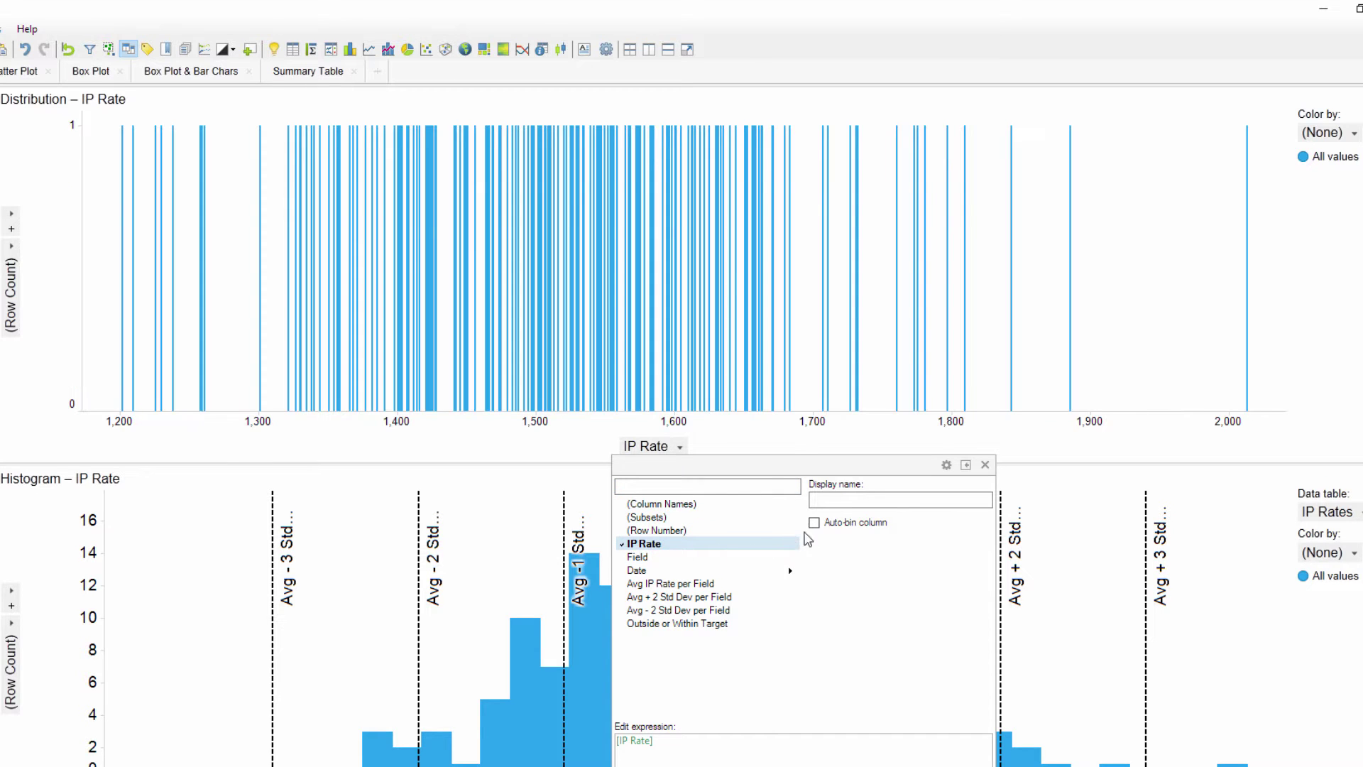
left_click(815, 523)
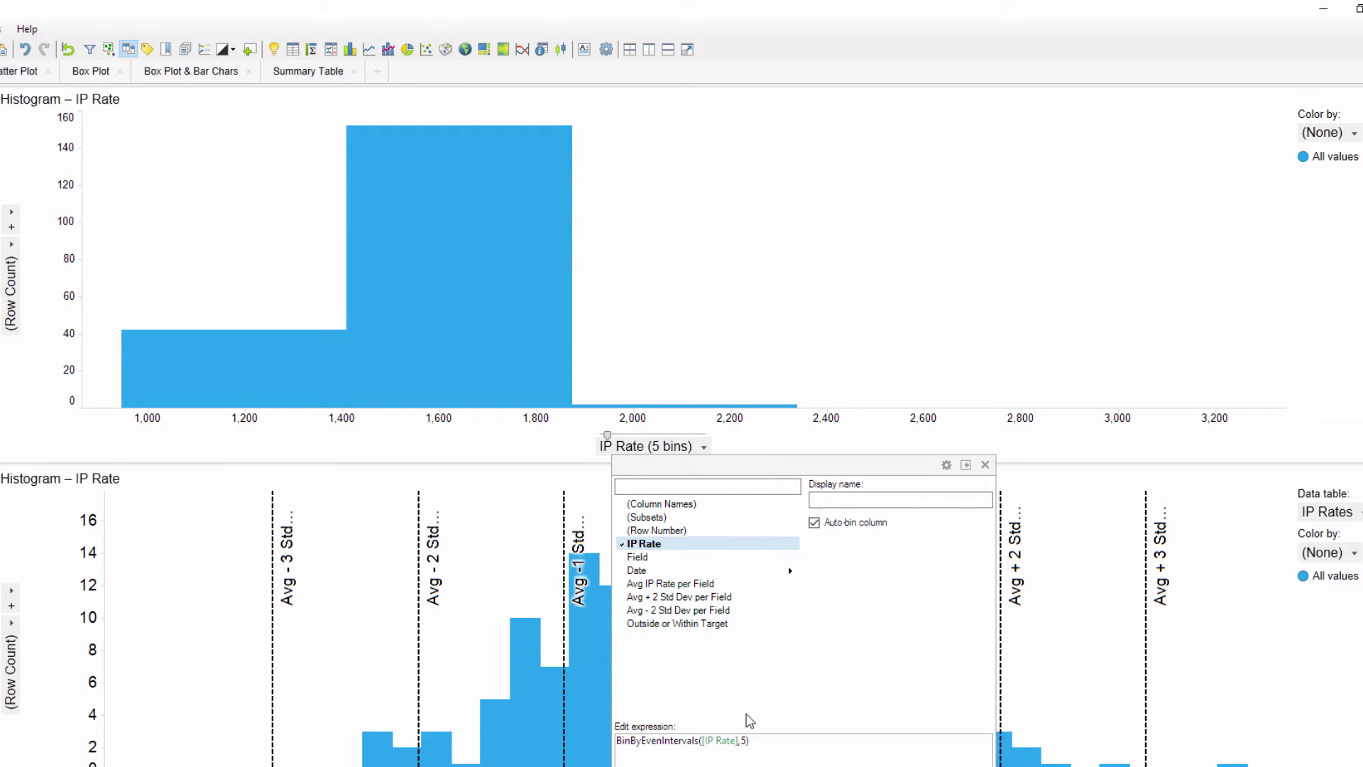
left_click_drag(607, 436, 633, 435)
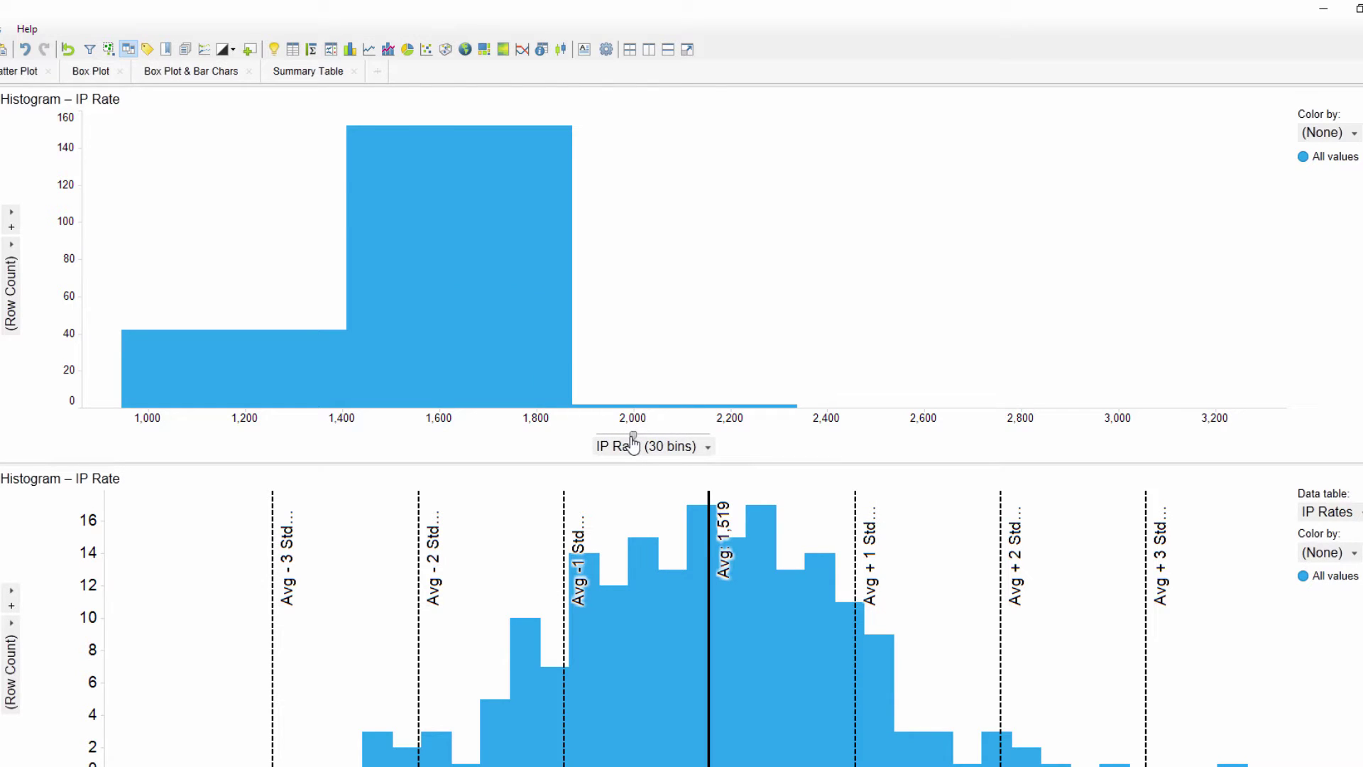
Set the top histogram's category axis binning to use the current filtering only
right_click(652, 334)
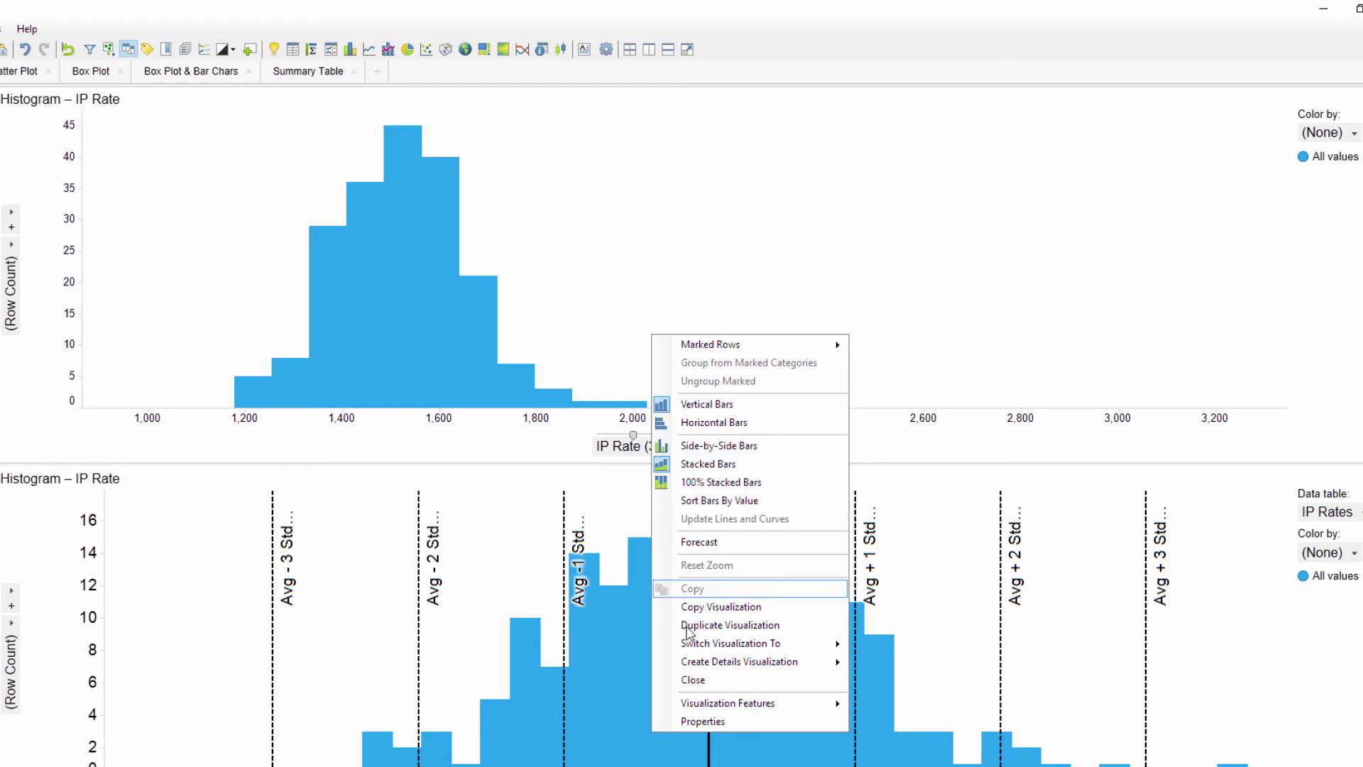
left_click(703, 721)
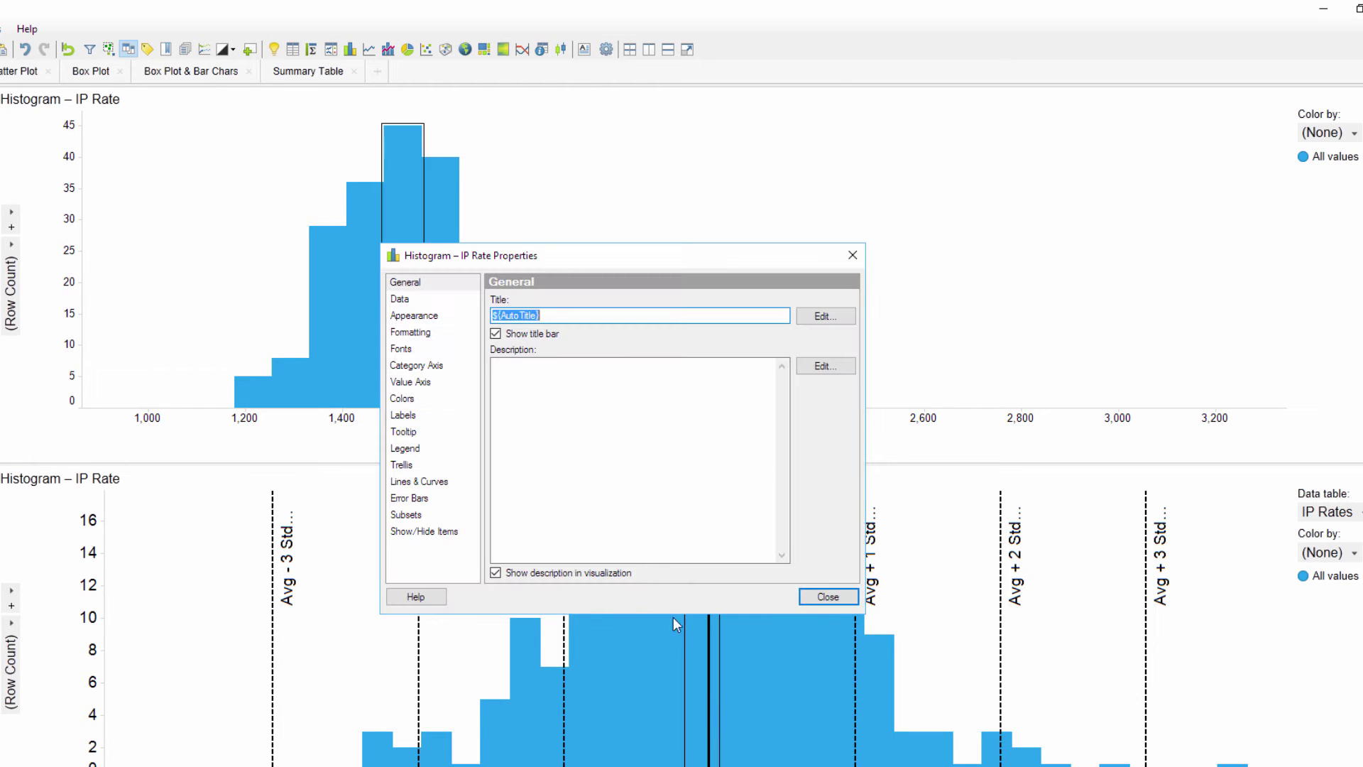
left_click(436, 366)
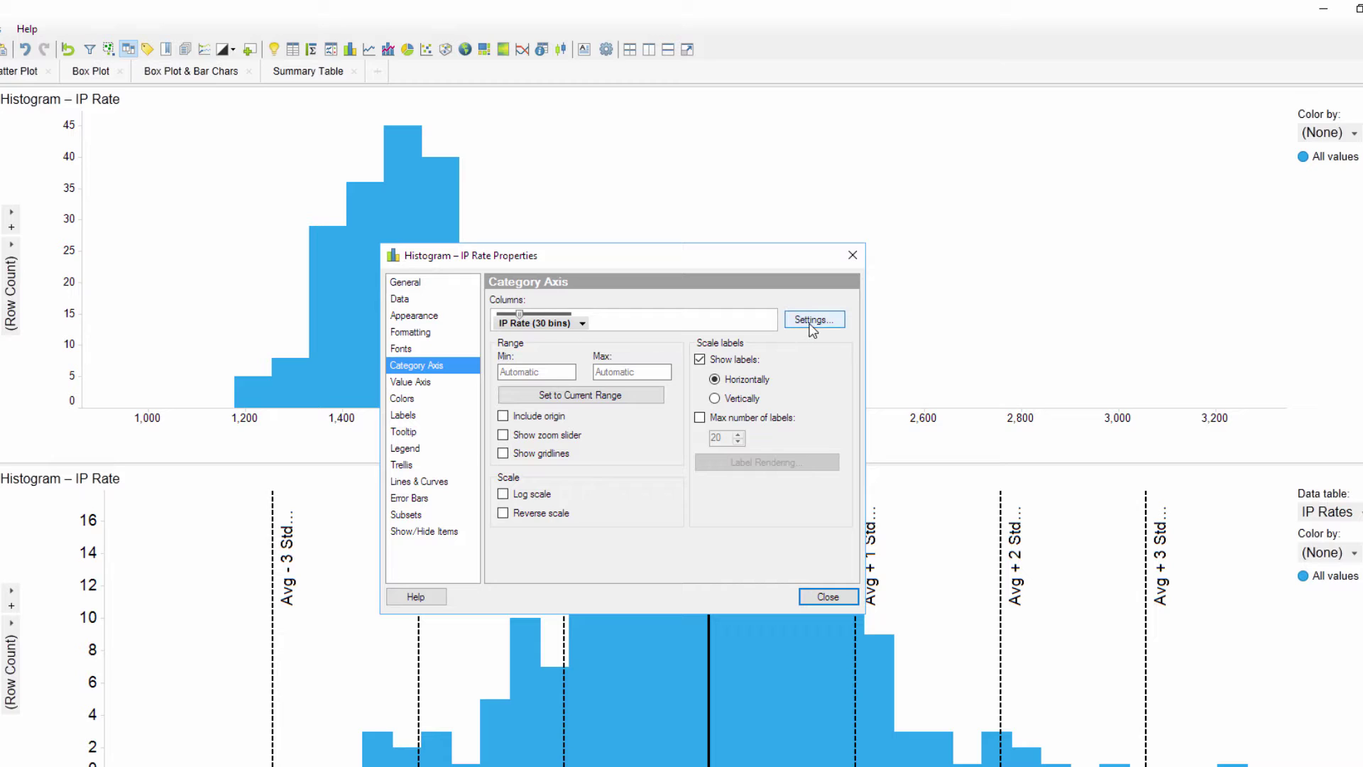
left_click(812, 321)
left_click(568, 395)
left_click(660, 438)
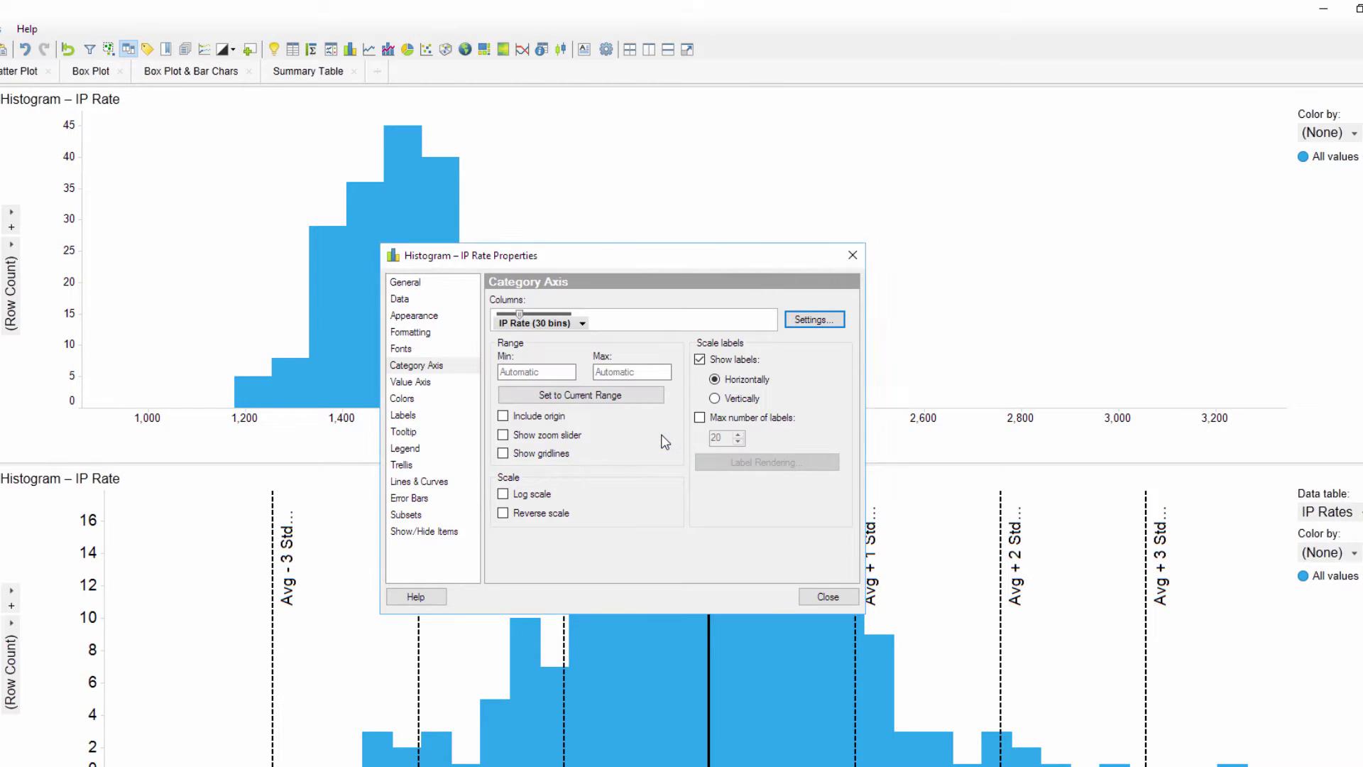
left_click(830, 598)
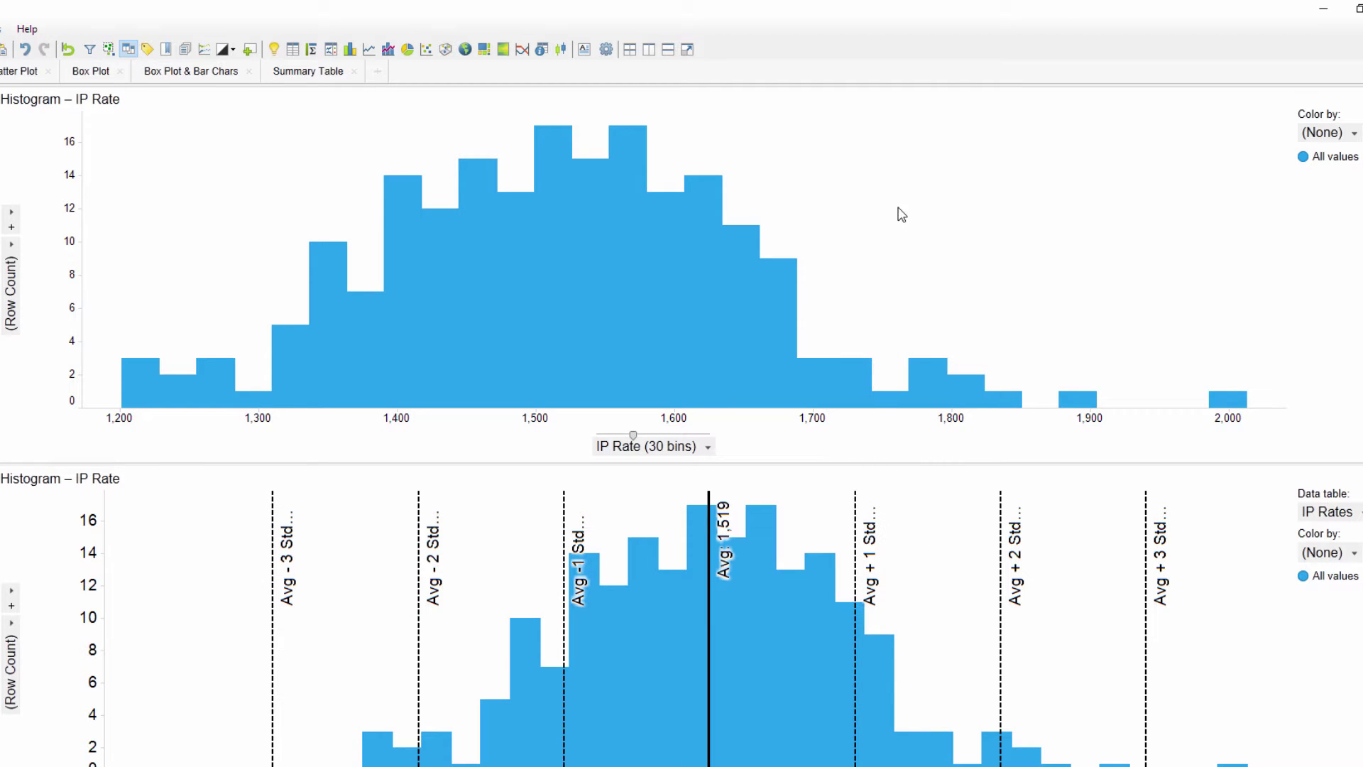
Set the top histogram's IP Rate axis minimum to 1000
right_click(932, 195)
left_click(992, 587)
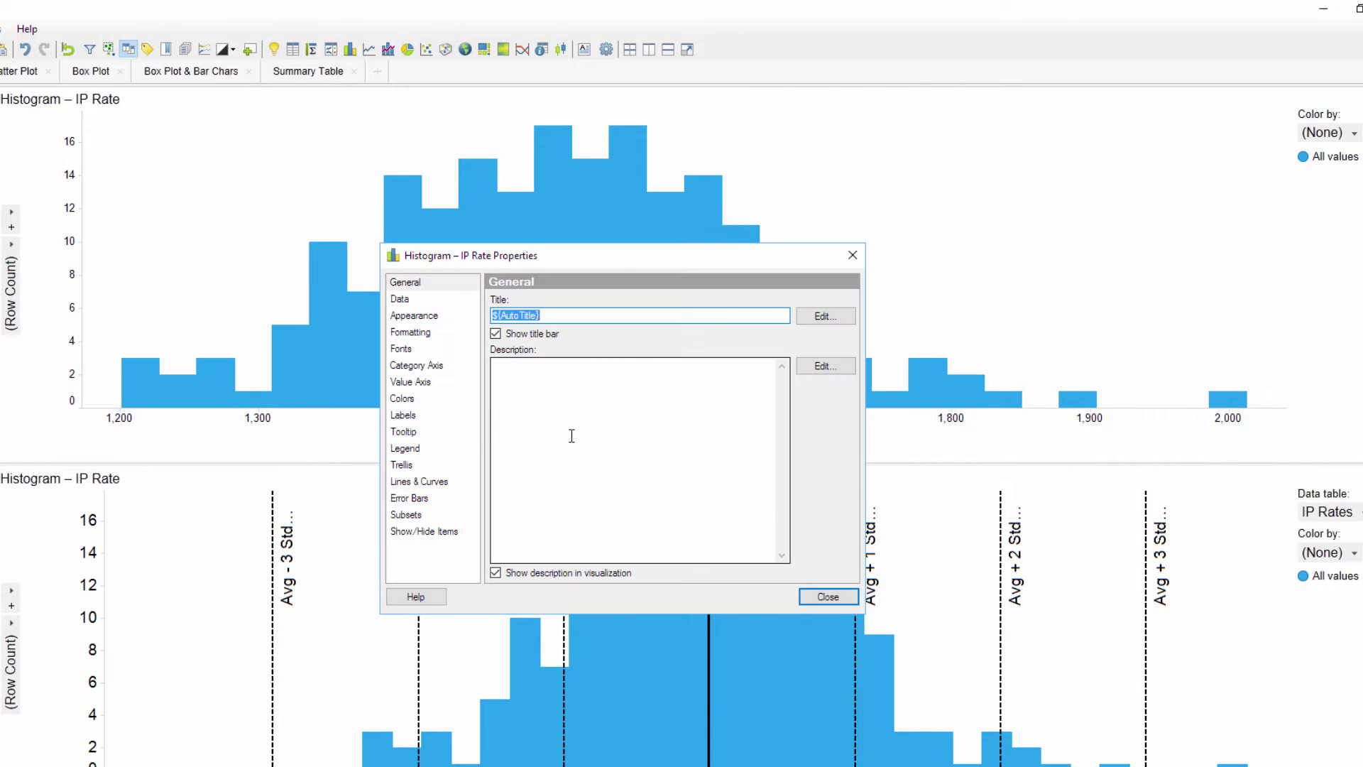
left_click(423, 366)
left_click(508, 371)
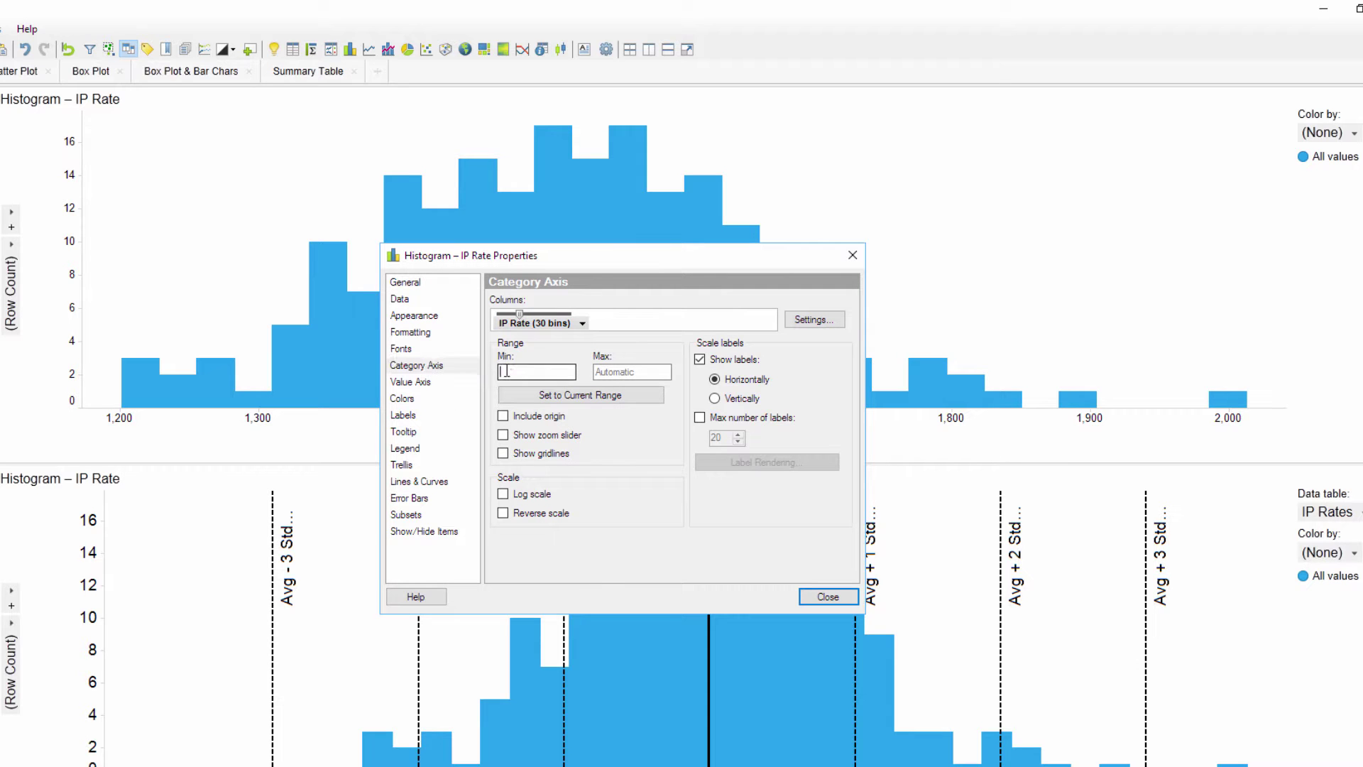
type("1000")
key("Tab")
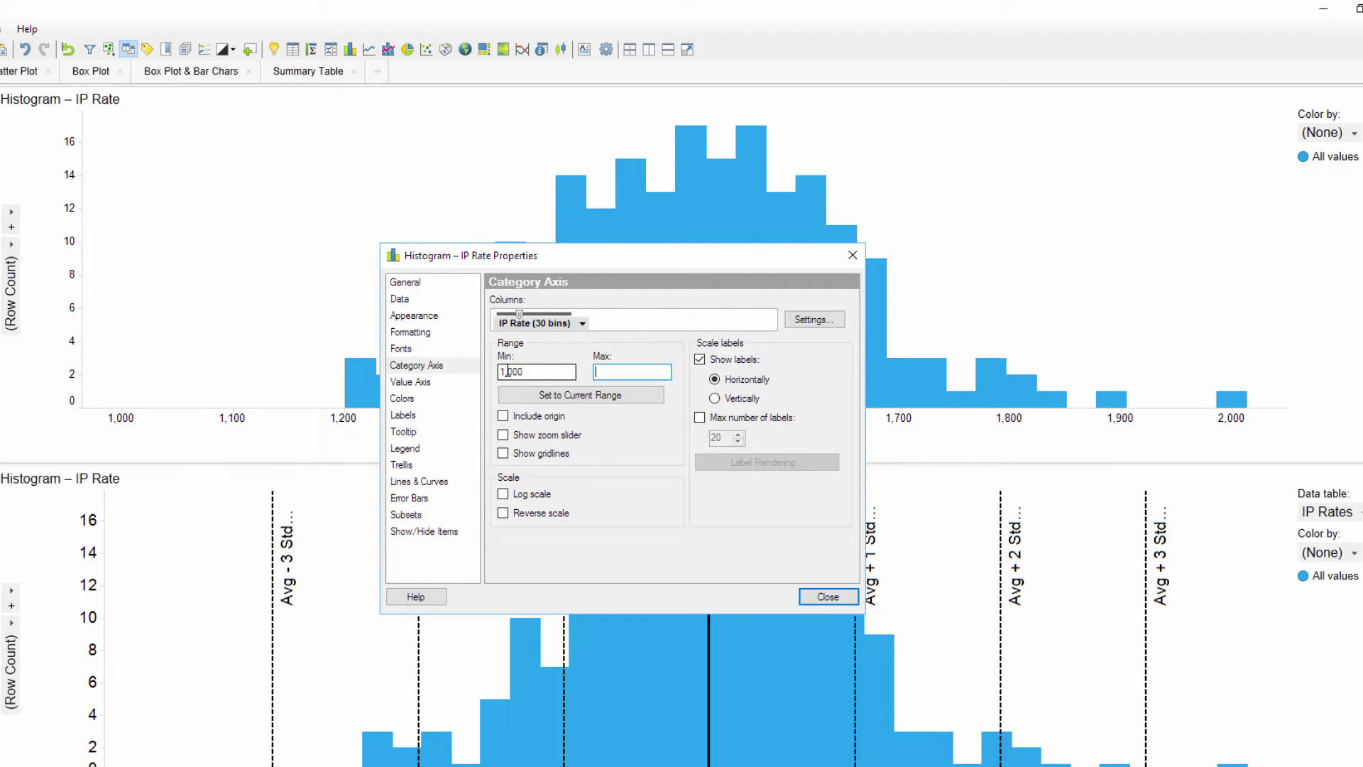
left_click(441, 481)
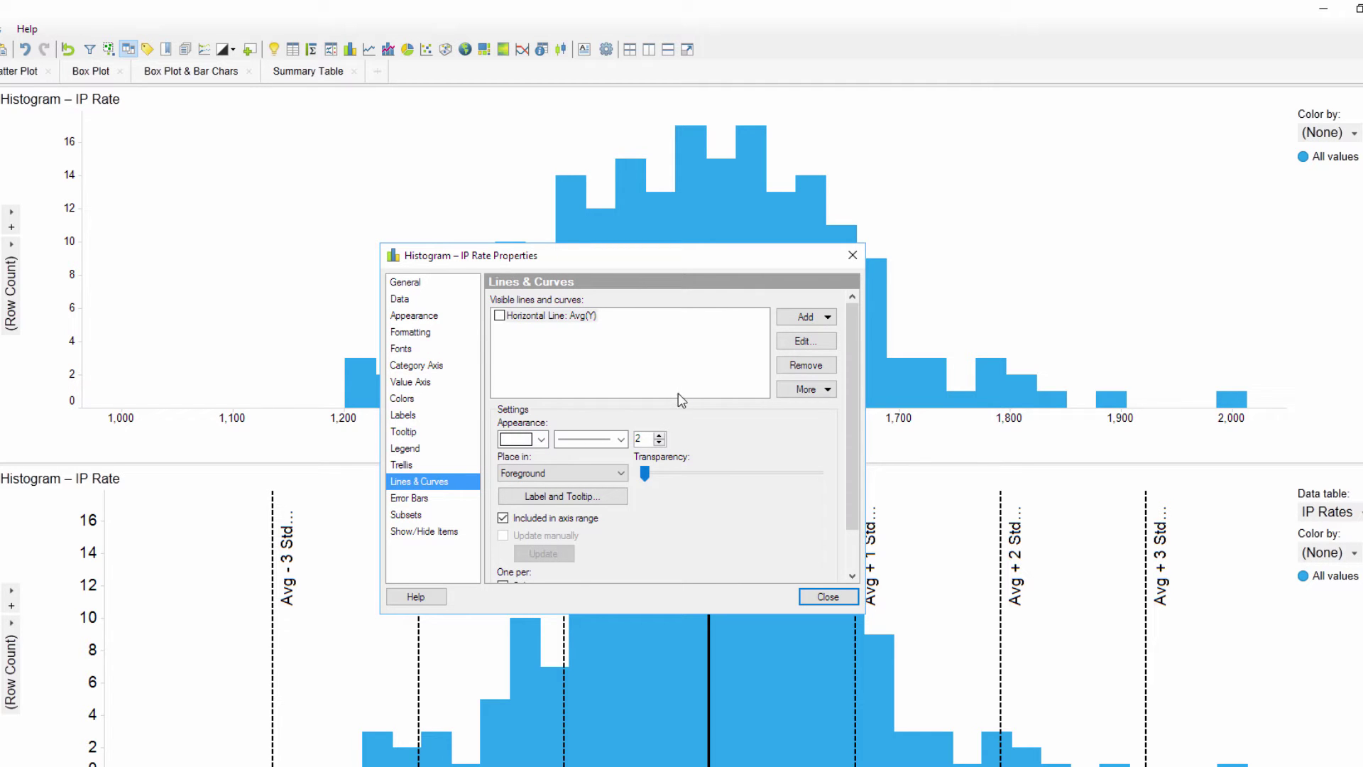
Add average and ±1 standard deviation lines, labelling the average line with name and value
left_click(803, 320)
mouse_move(845, 356)
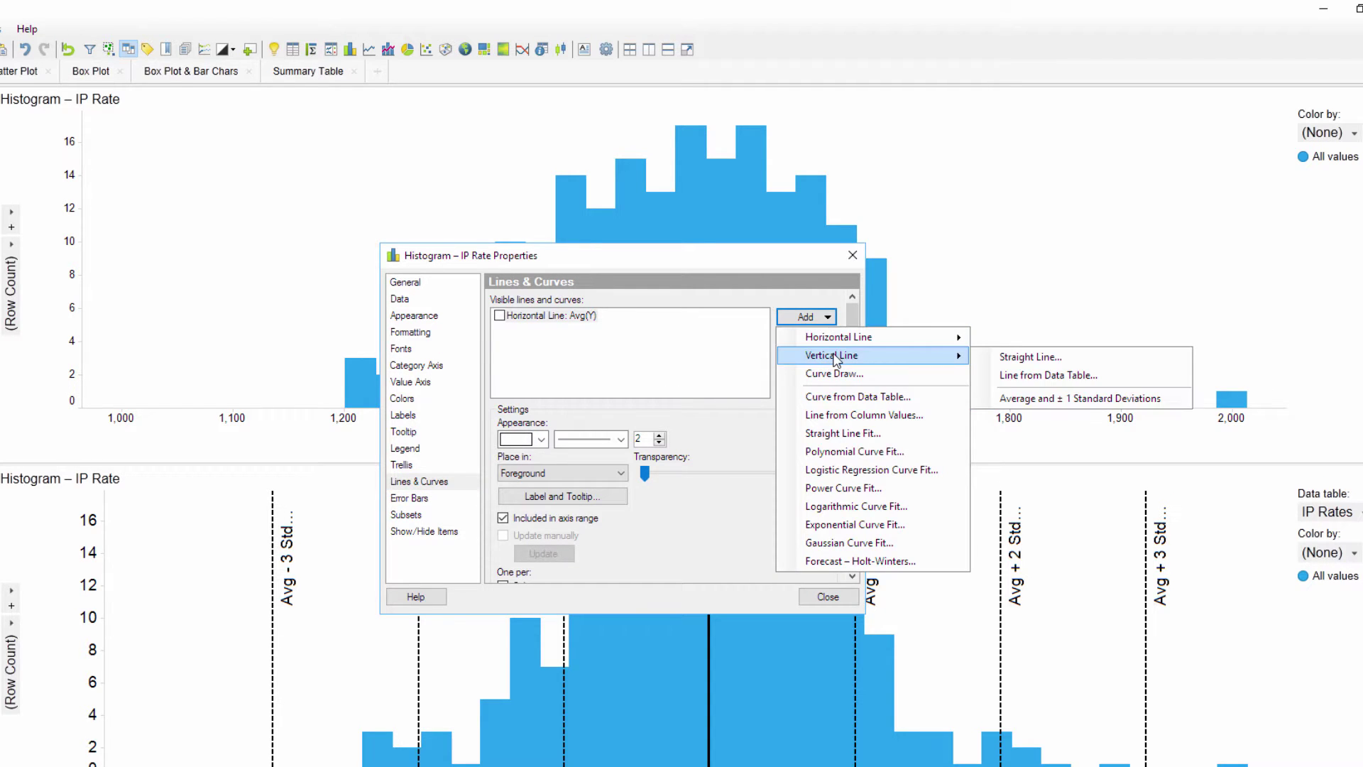
left_click(1058, 398)
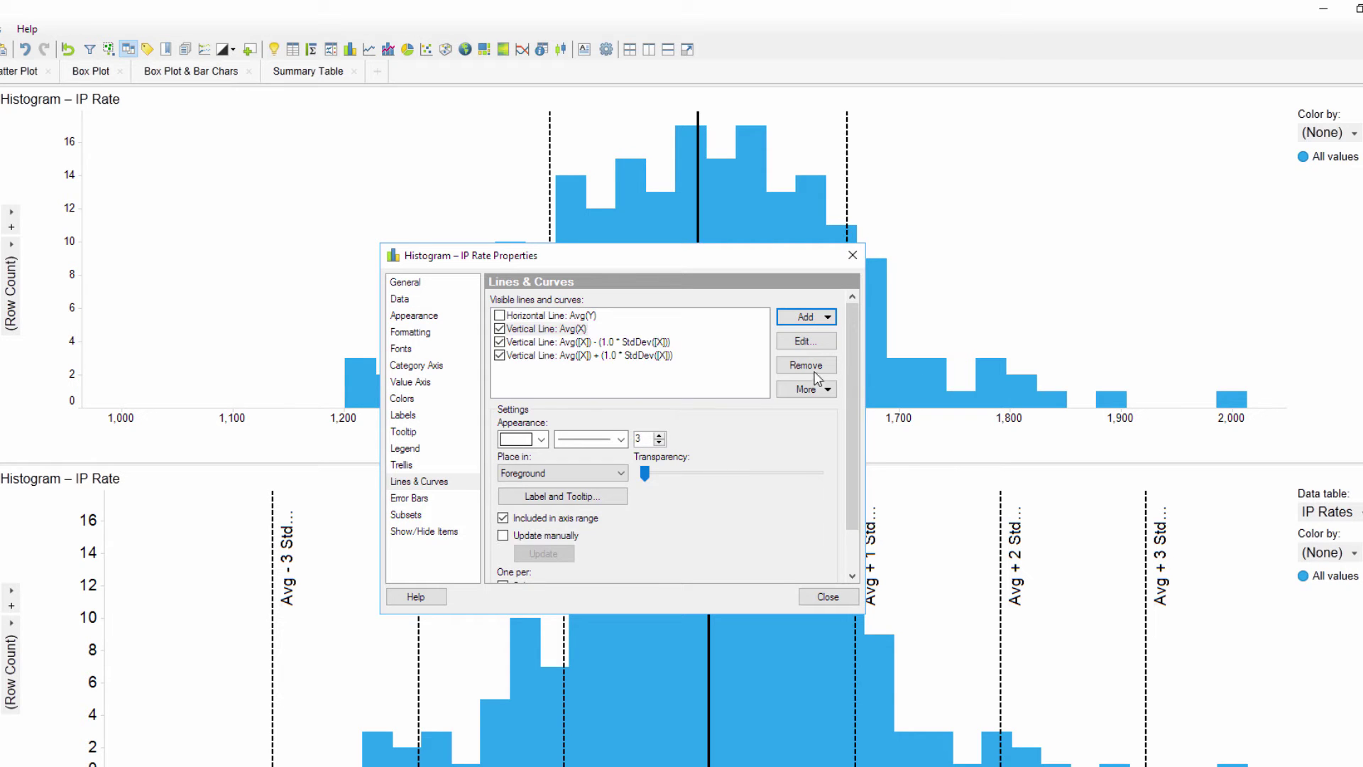
left_click(543, 331)
left_click(561, 496)
left_click(611, 368)
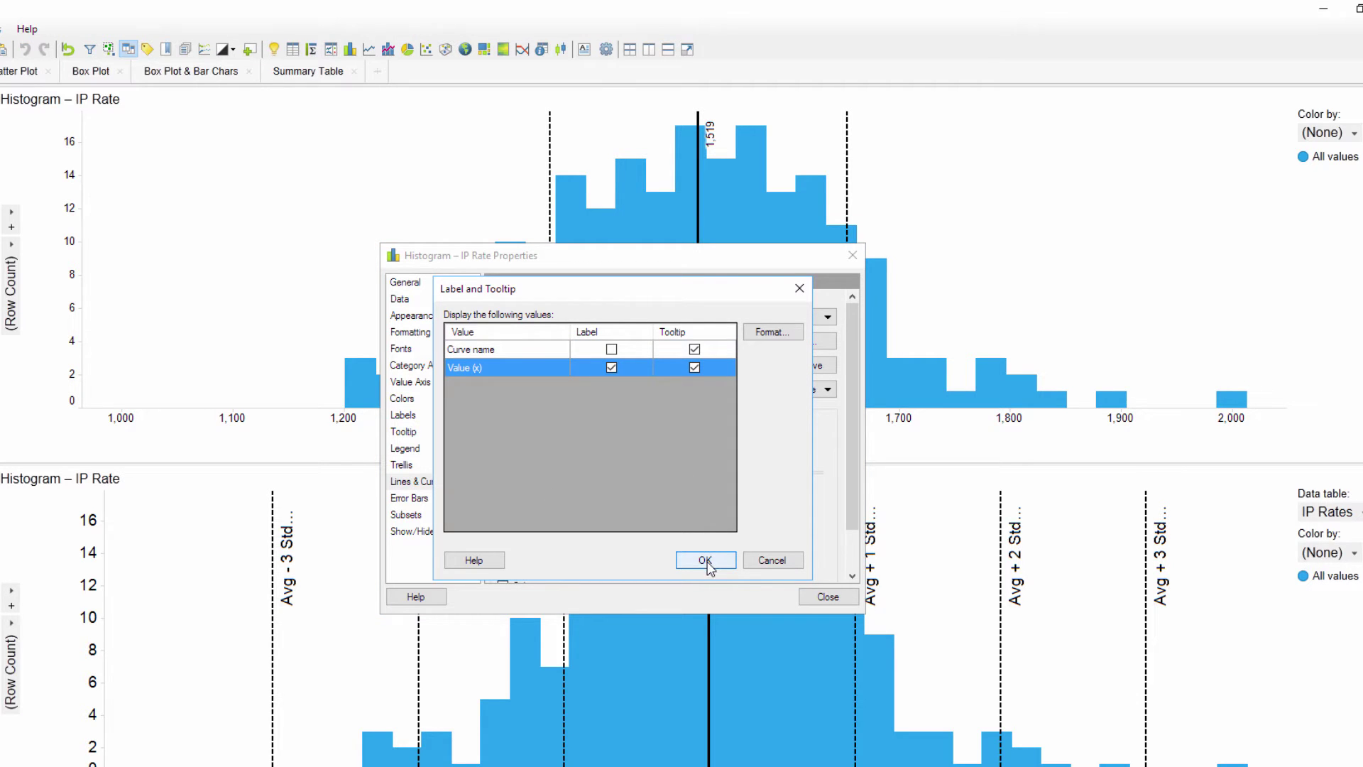
left_click(612, 350)
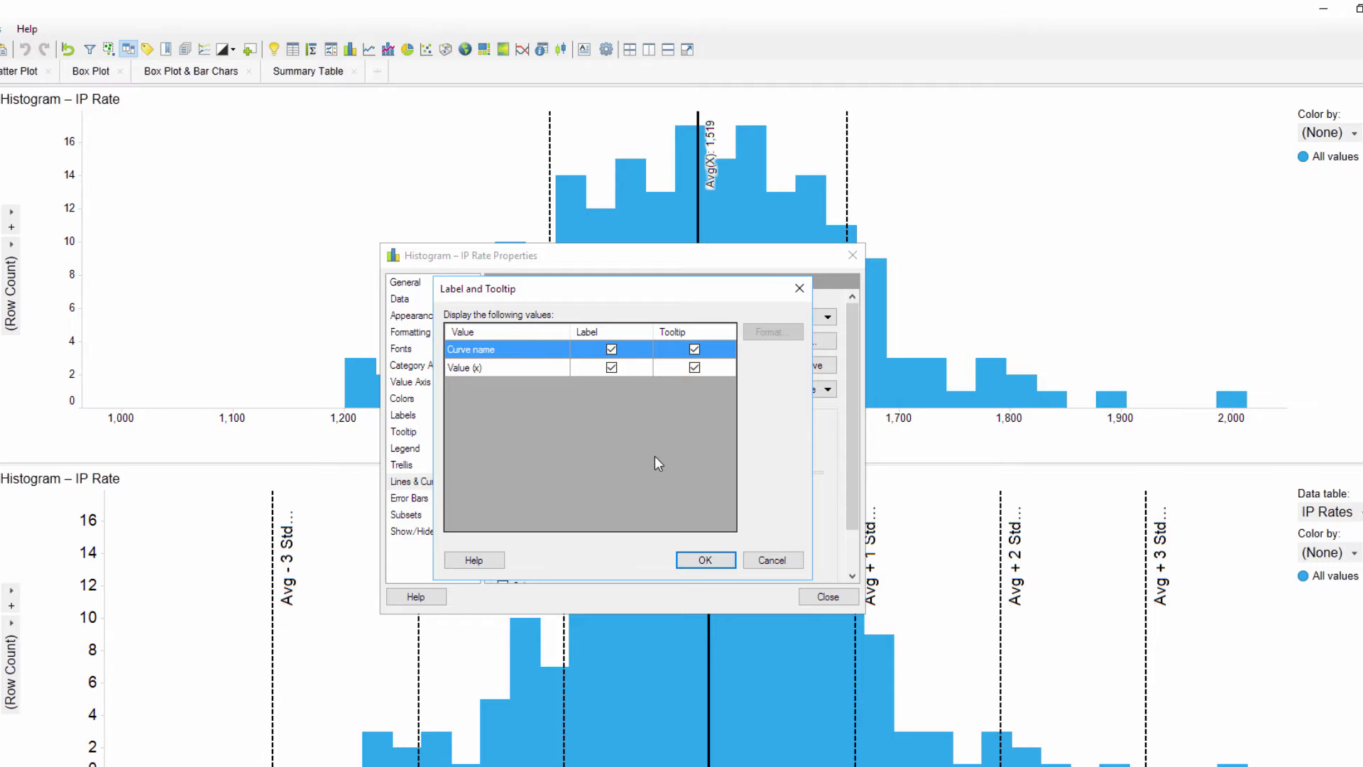
left_click(695, 561)
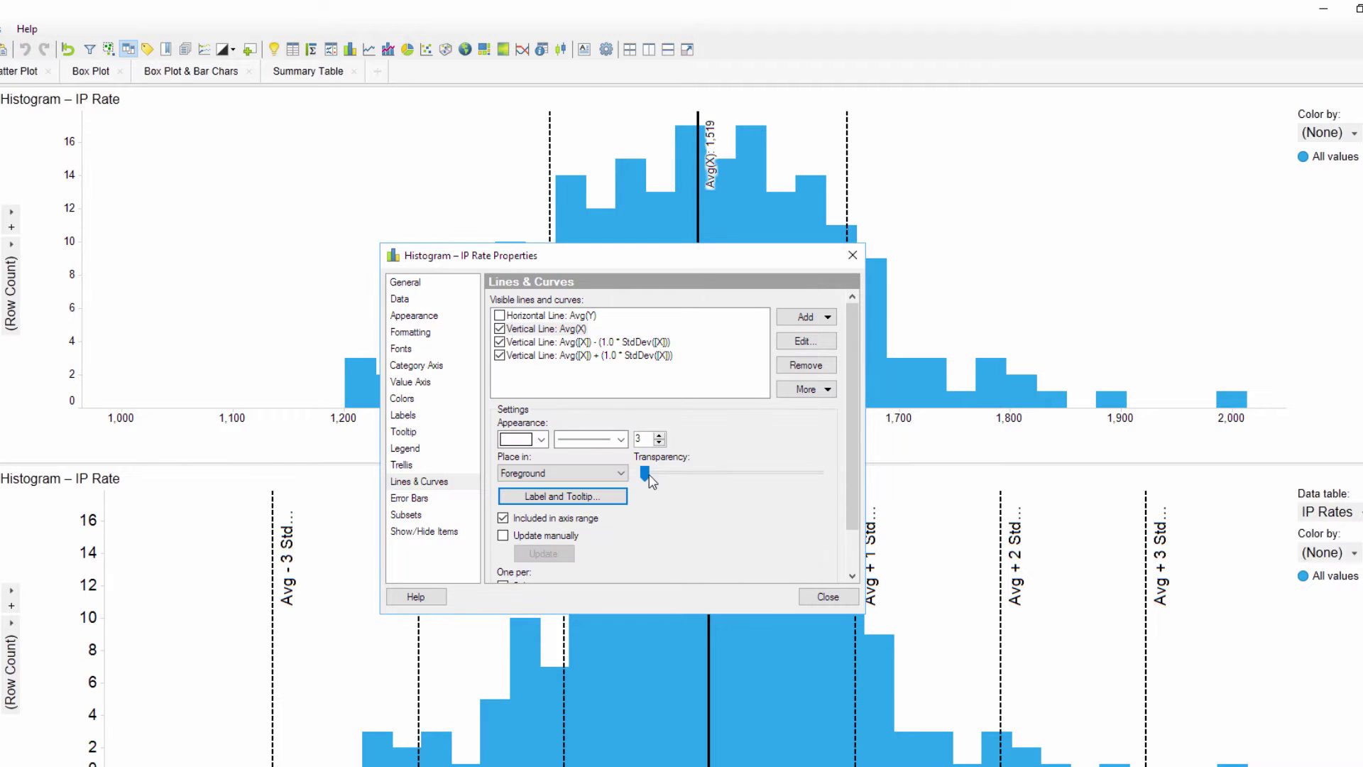
Label the upper standard-deviation line with its curve name and value
left_click(598, 355)
left_click(563, 496)
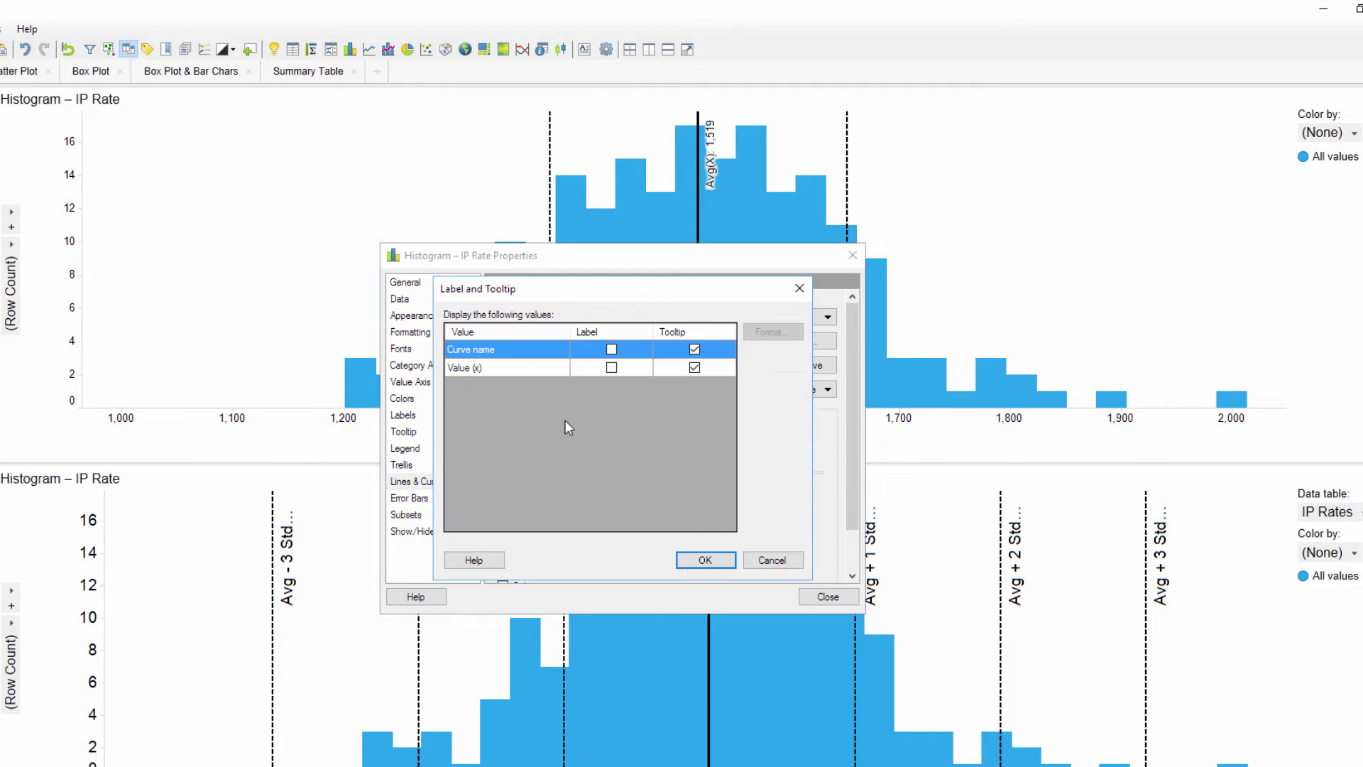
left_click(612, 367)
left_click(611, 349)
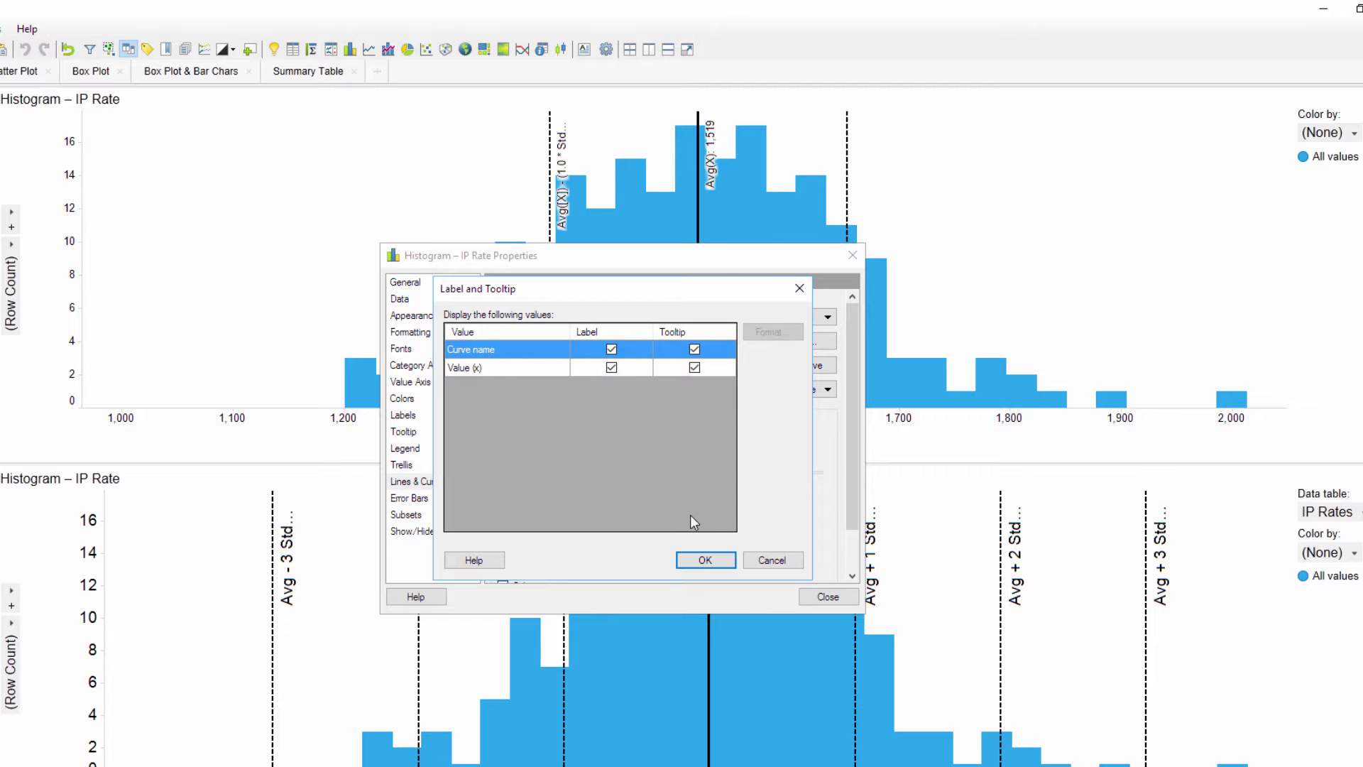
left_click(706, 560)
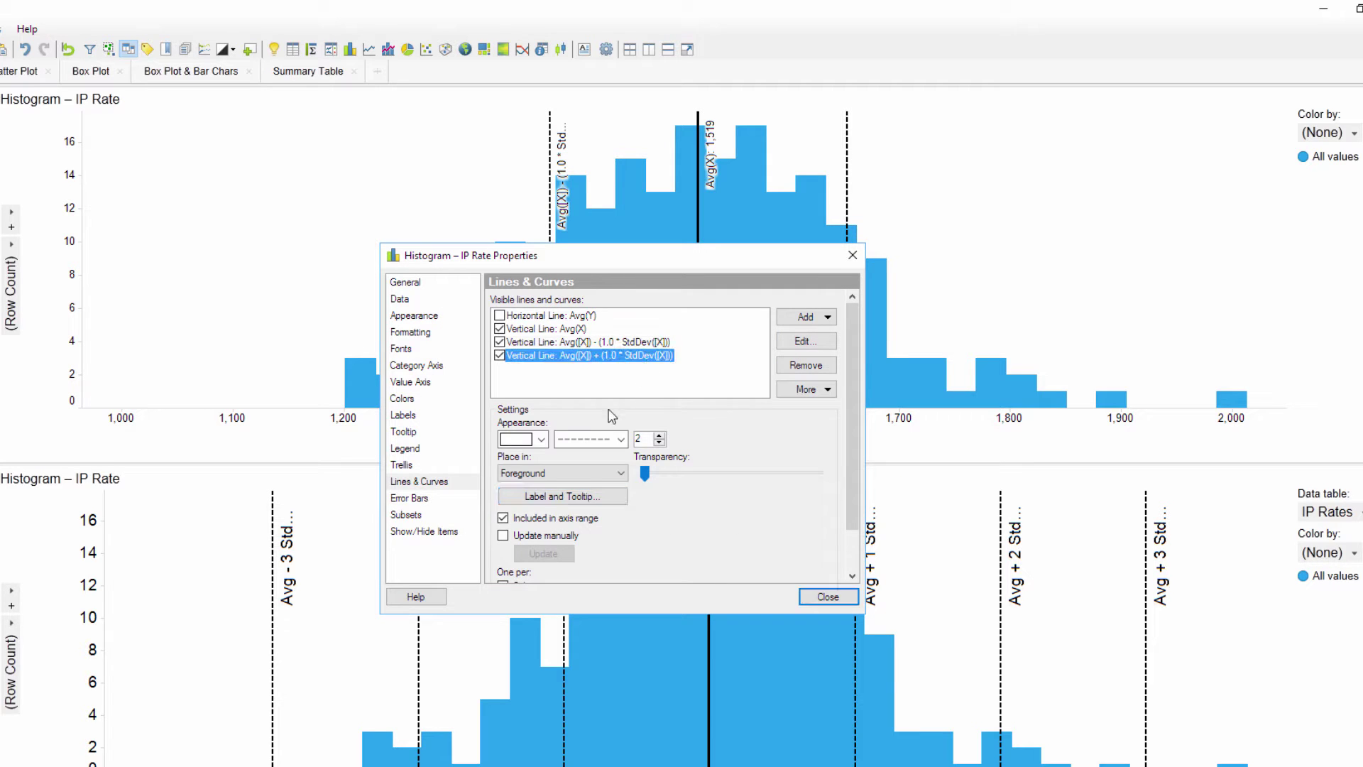
left_click(575, 495)
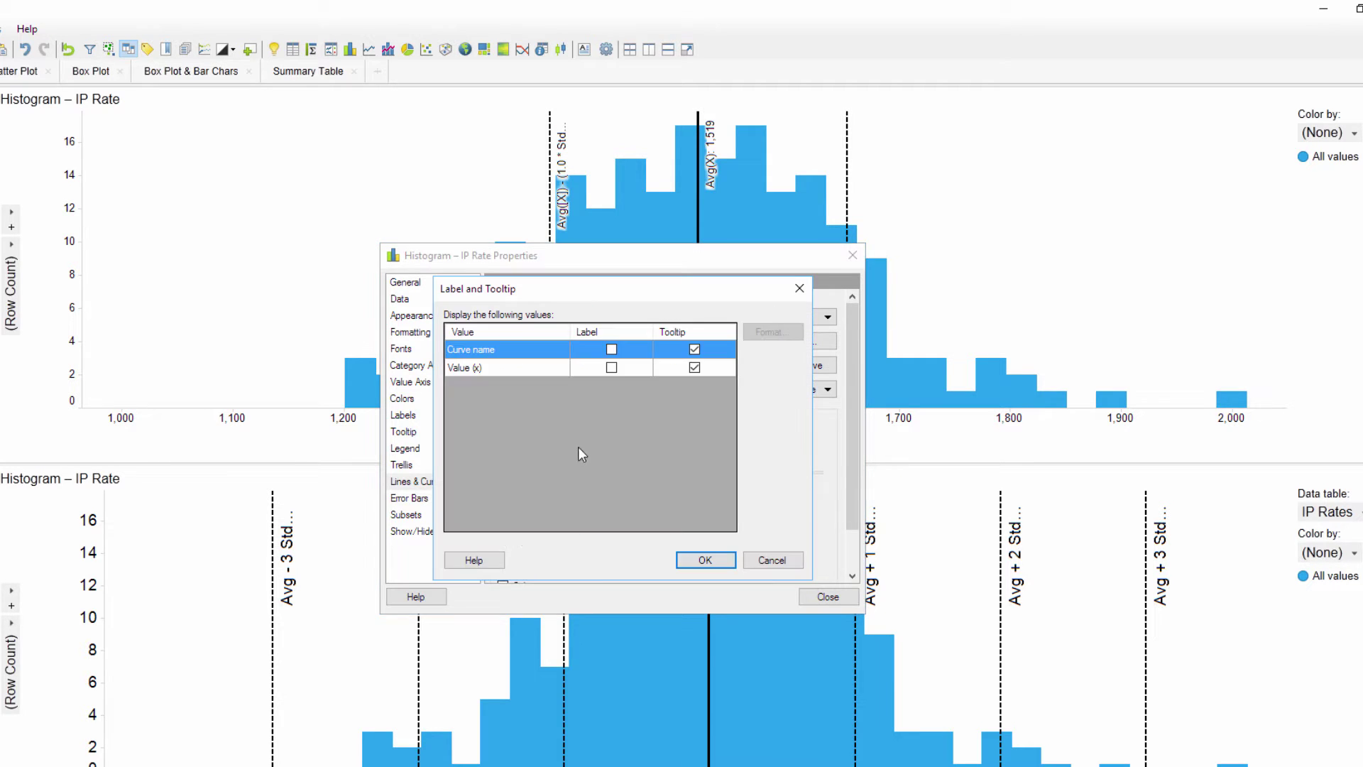
left_click(613, 367)
left_click(611, 349)
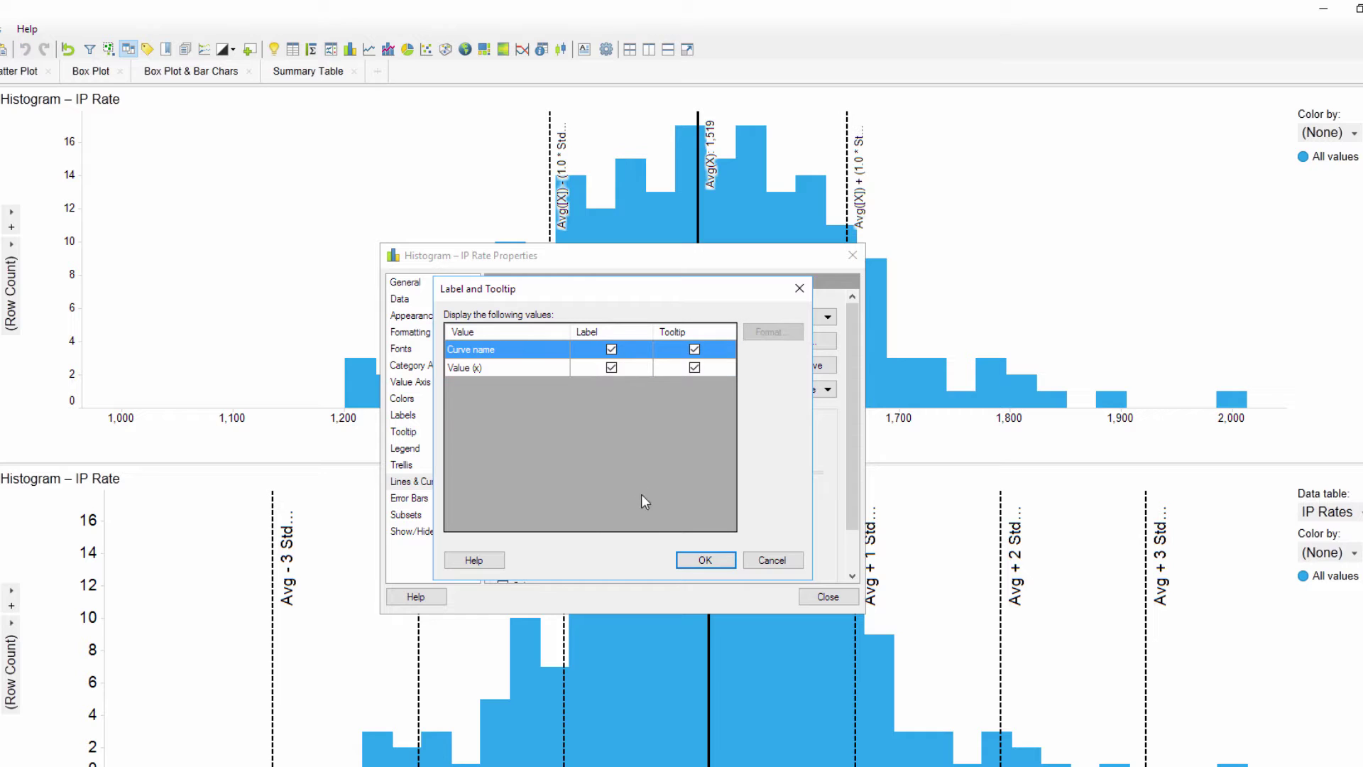
left_click(703, 560)
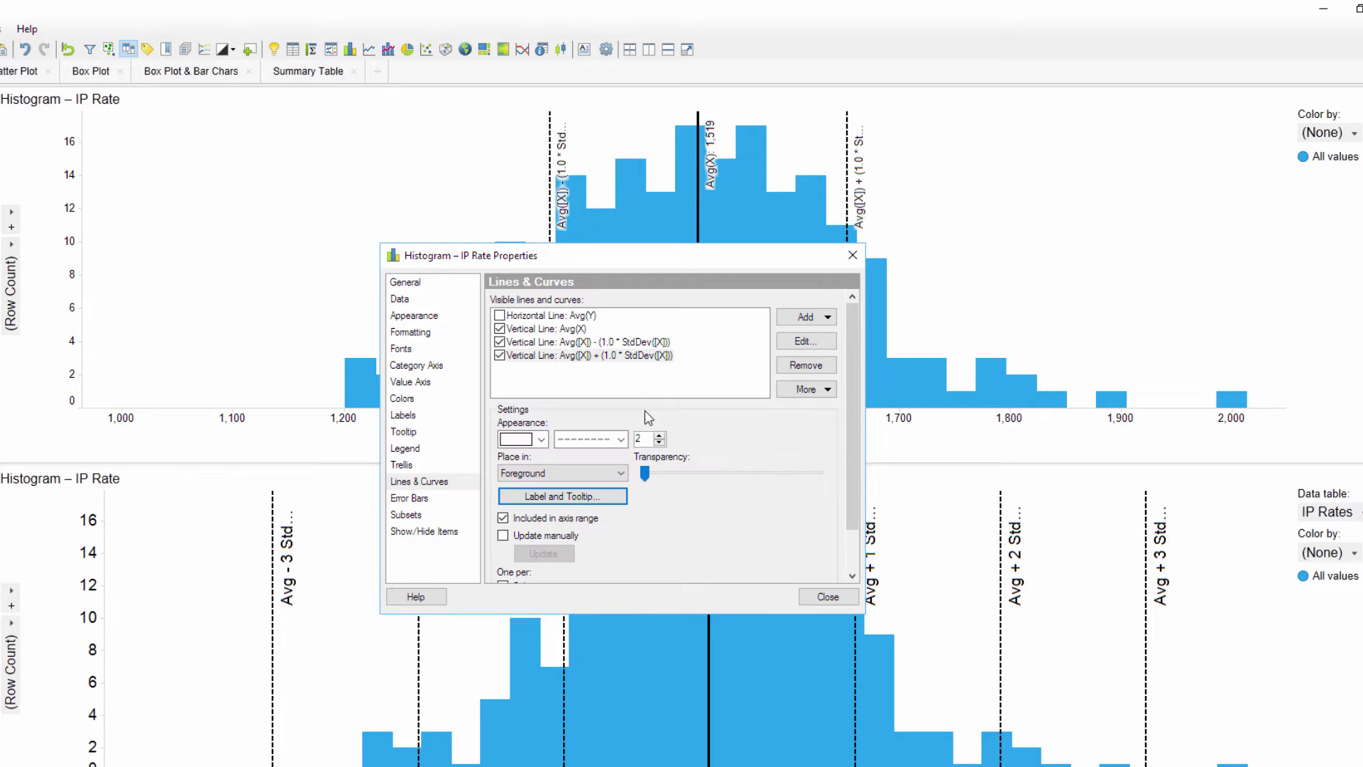
Give the average line the custom name 'Avg'
left_click(574, 330)
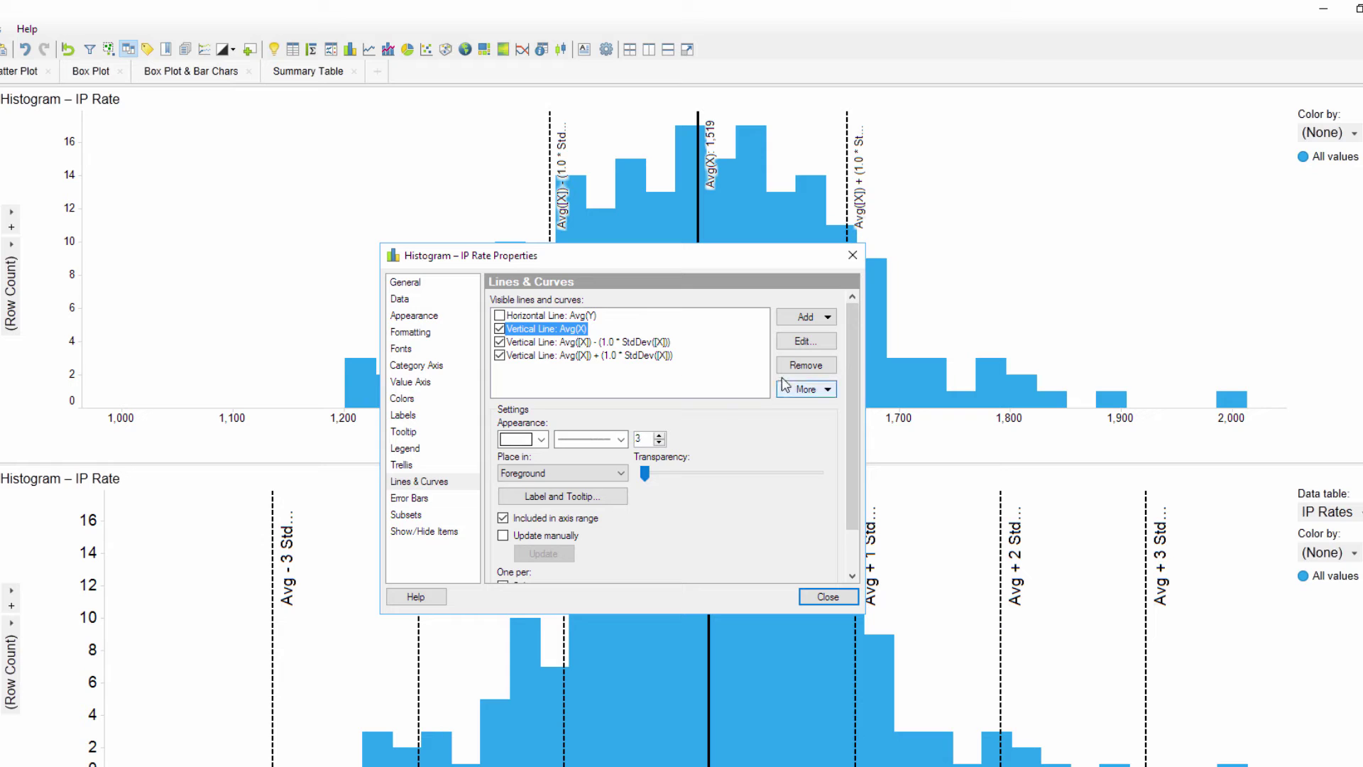
left_click(804, 343)
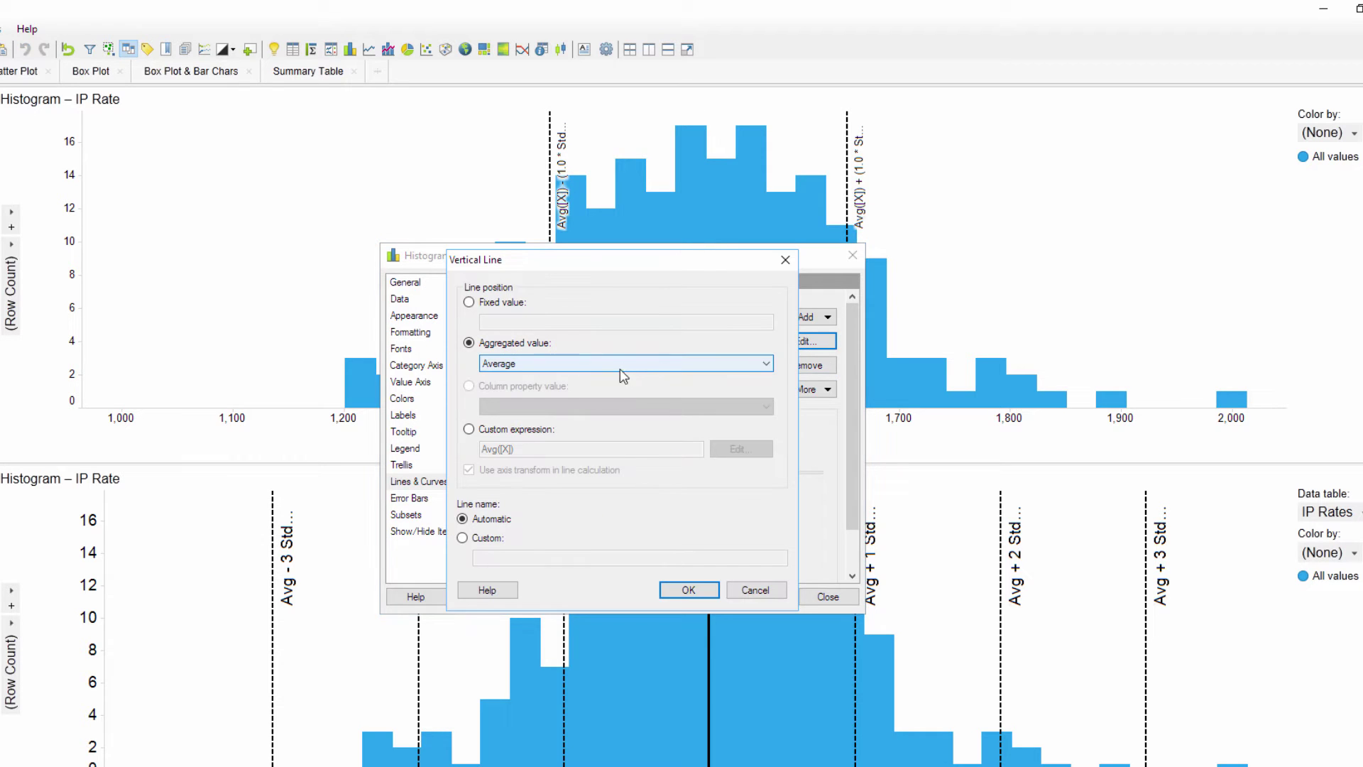
left_click(490, 538)
left_click(491, 553)
type("Avg")
left_click(688, 590)
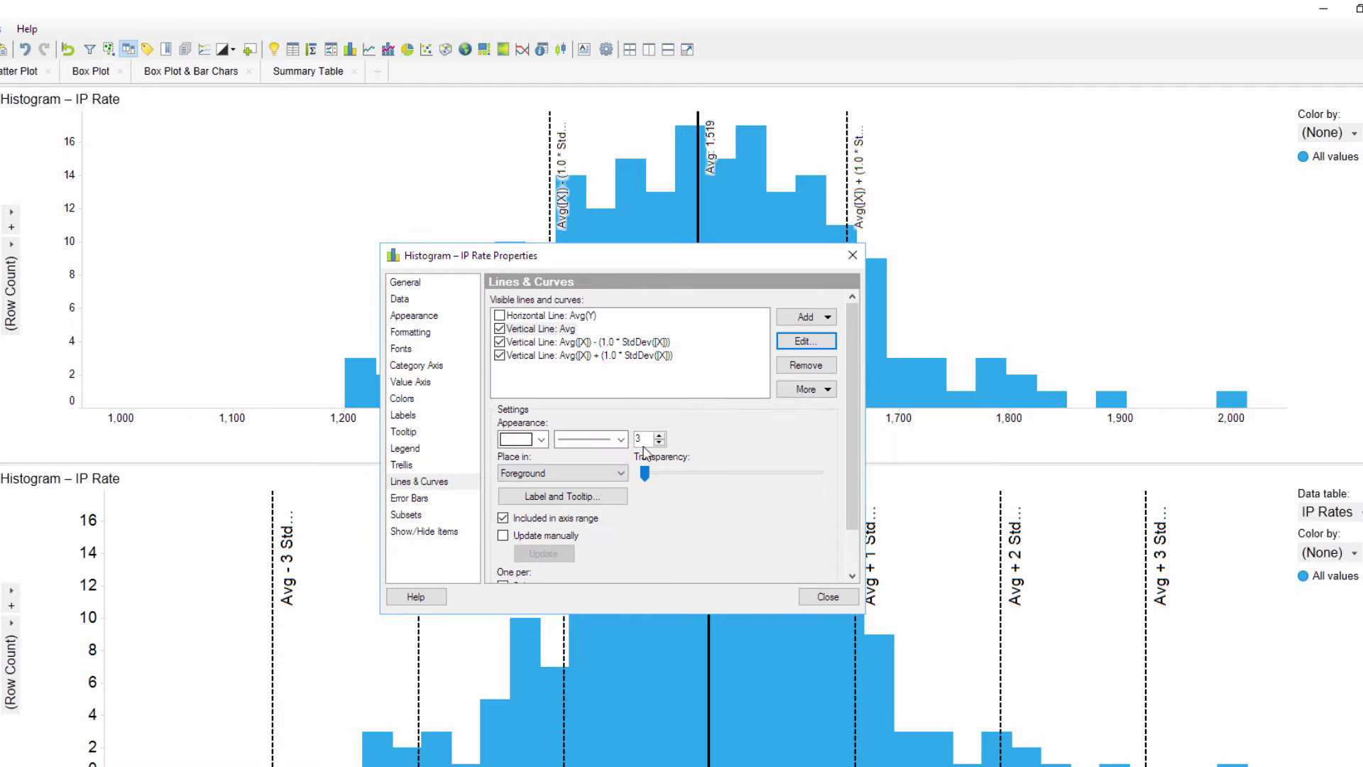
Give the lower standard-deviation line the custom name 'Avg - 1 Std Dev'
left_click(600, 343)
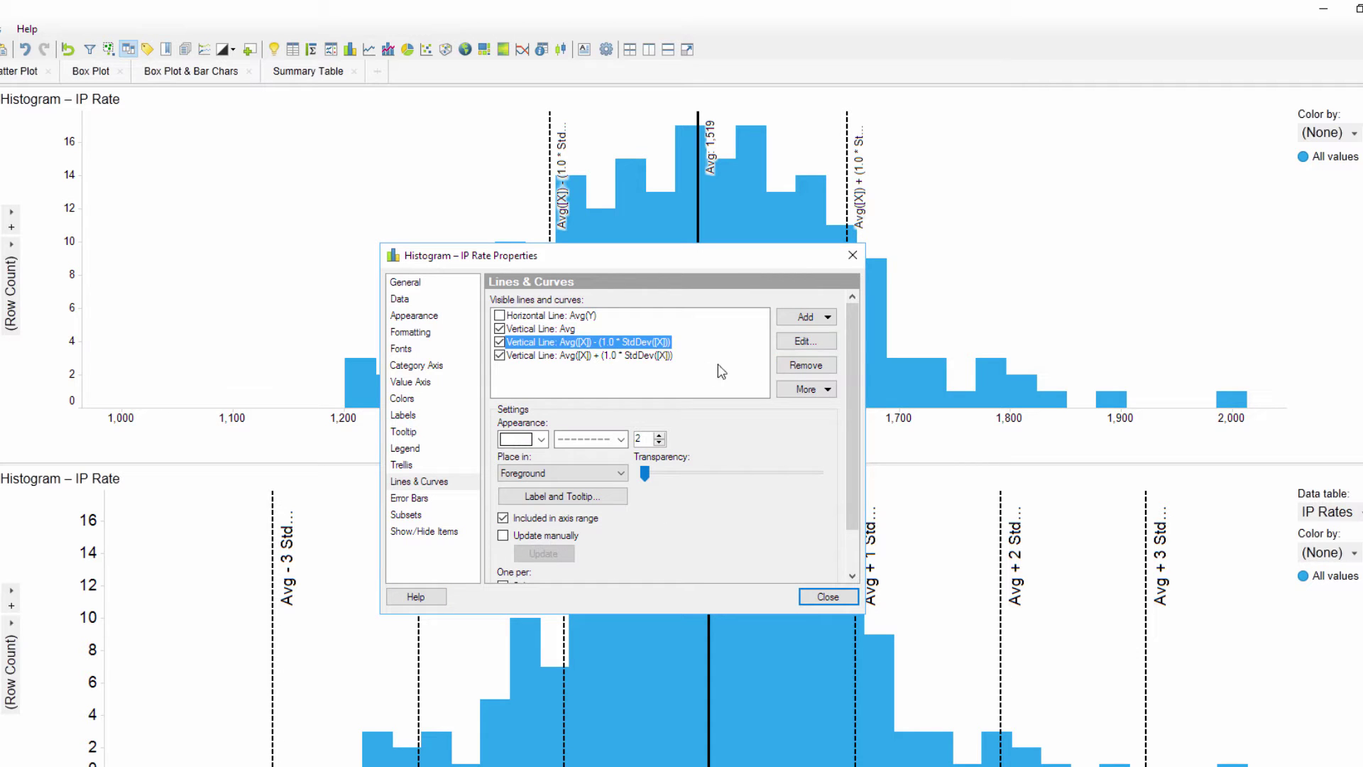
left_click(804, 342)
left_click(480, 540)
type("Avg - 1 Std D")
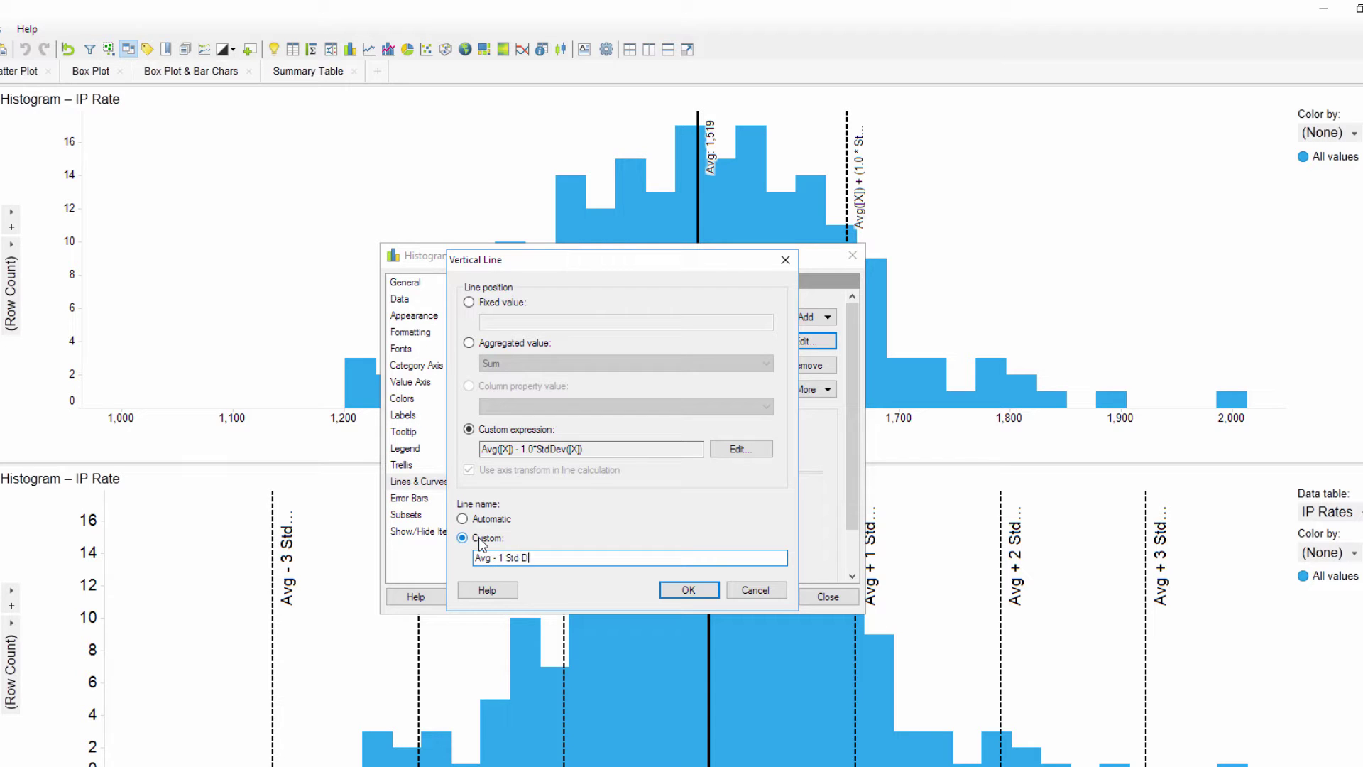
type("ev")
key("Return")
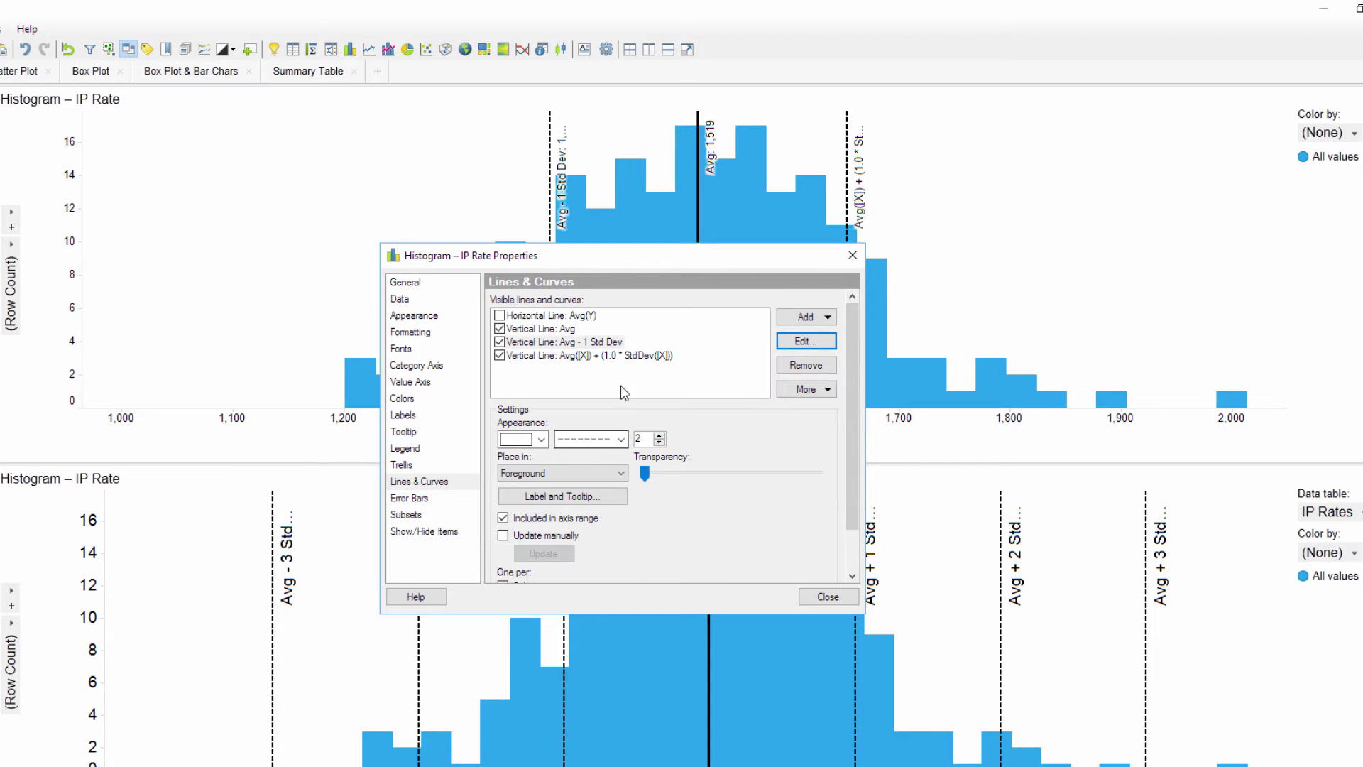
Give the upper standard-deviation line the custom name 'Avg + 1 Std Dev'
left_click(639, 355)
left_click(781, 343)
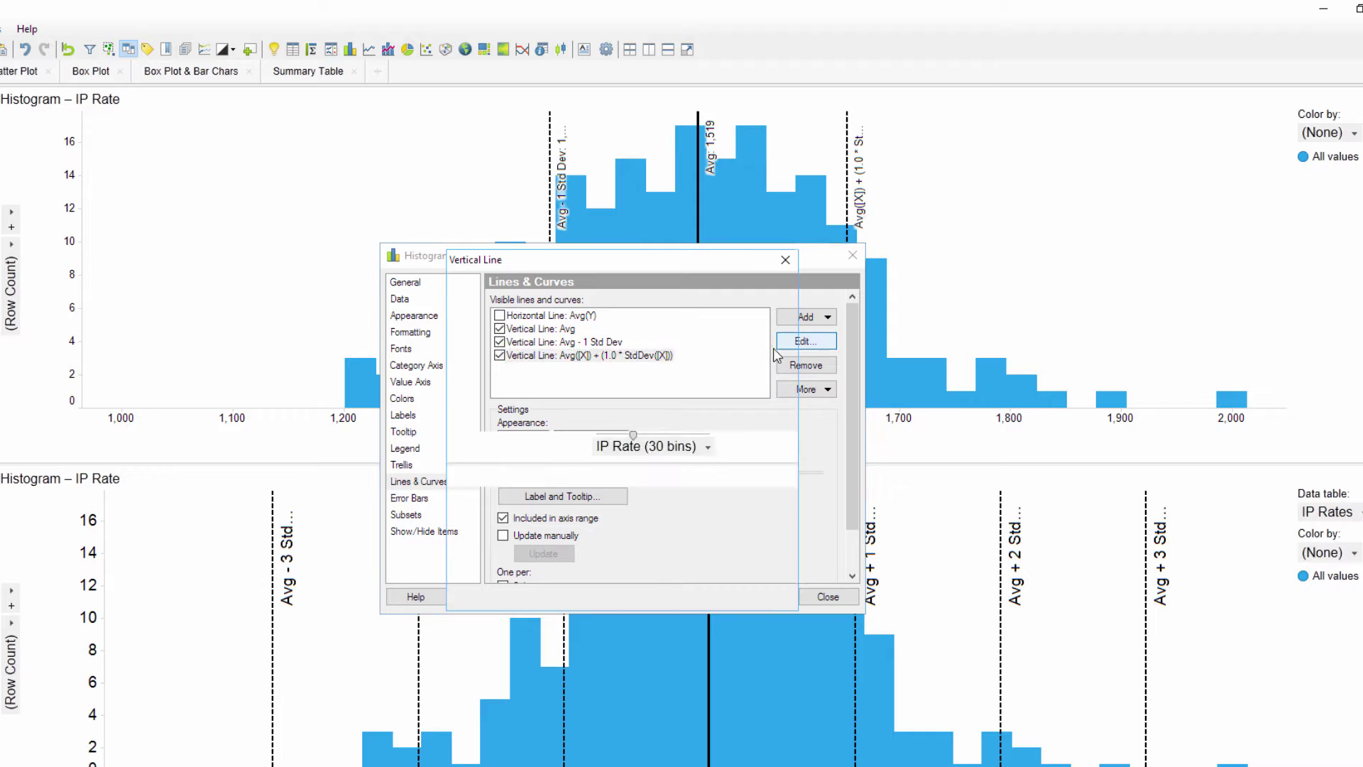
left_click(488, 538)
left_click(494, 558)
type("Avg + ")
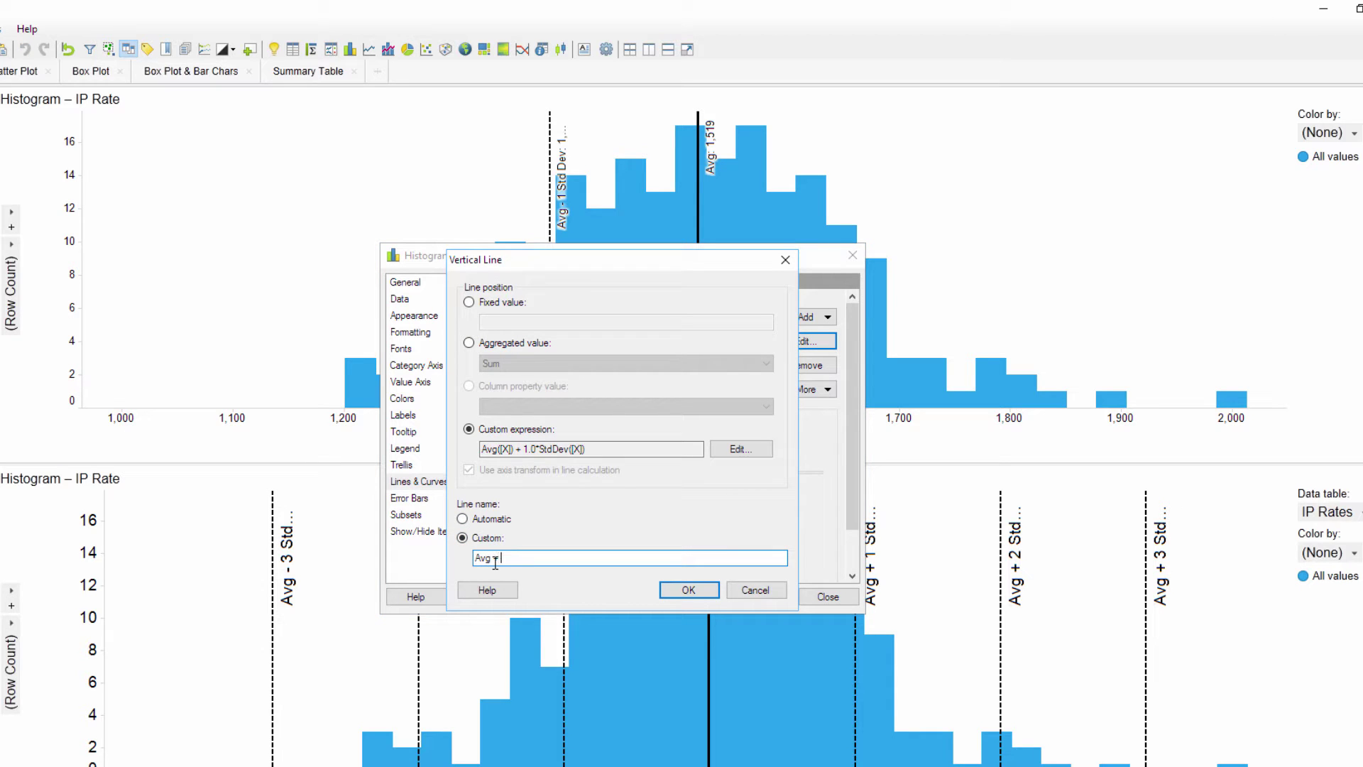
type("1 Std Dev")
key("Return")
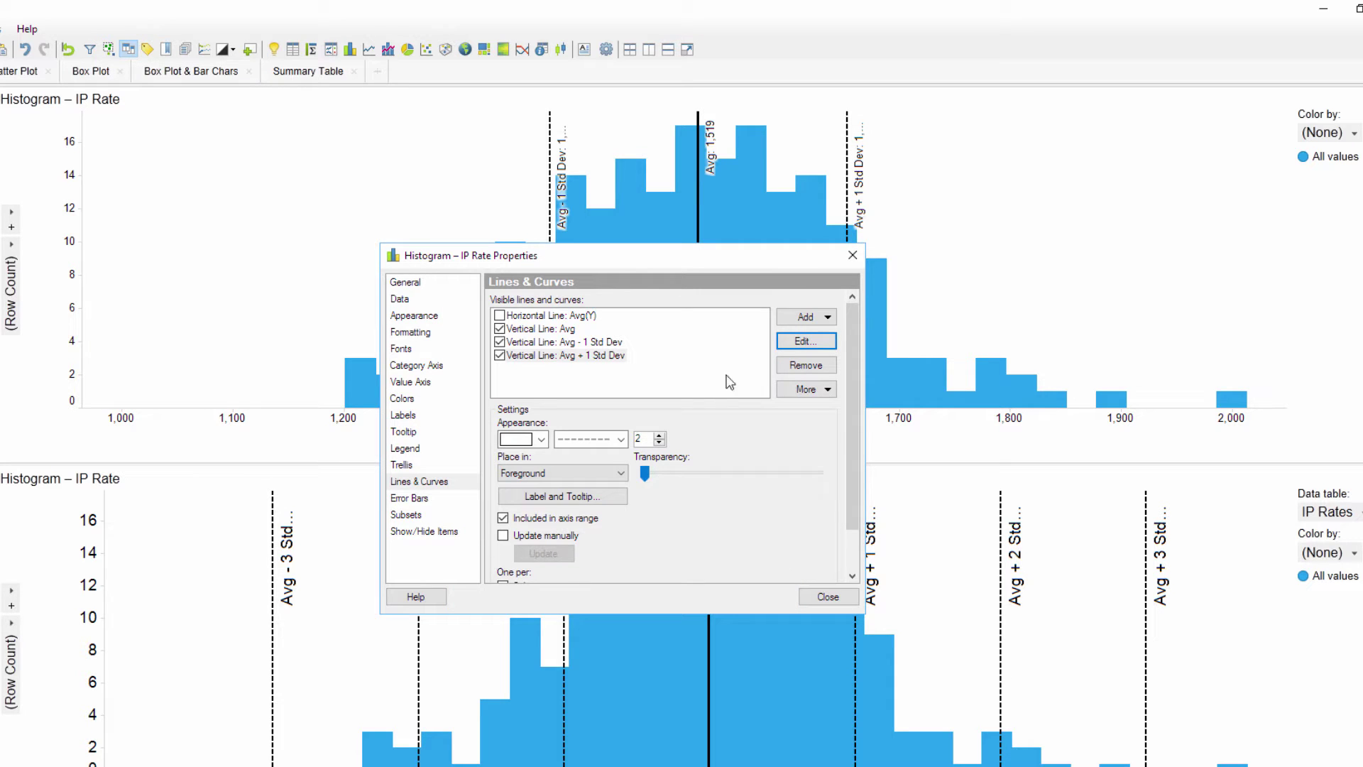
Add a straight vertical line positioned at Avg([X]) + 2*StdDev([X])
left_click(806, 317)
mouse_move(834, 358)
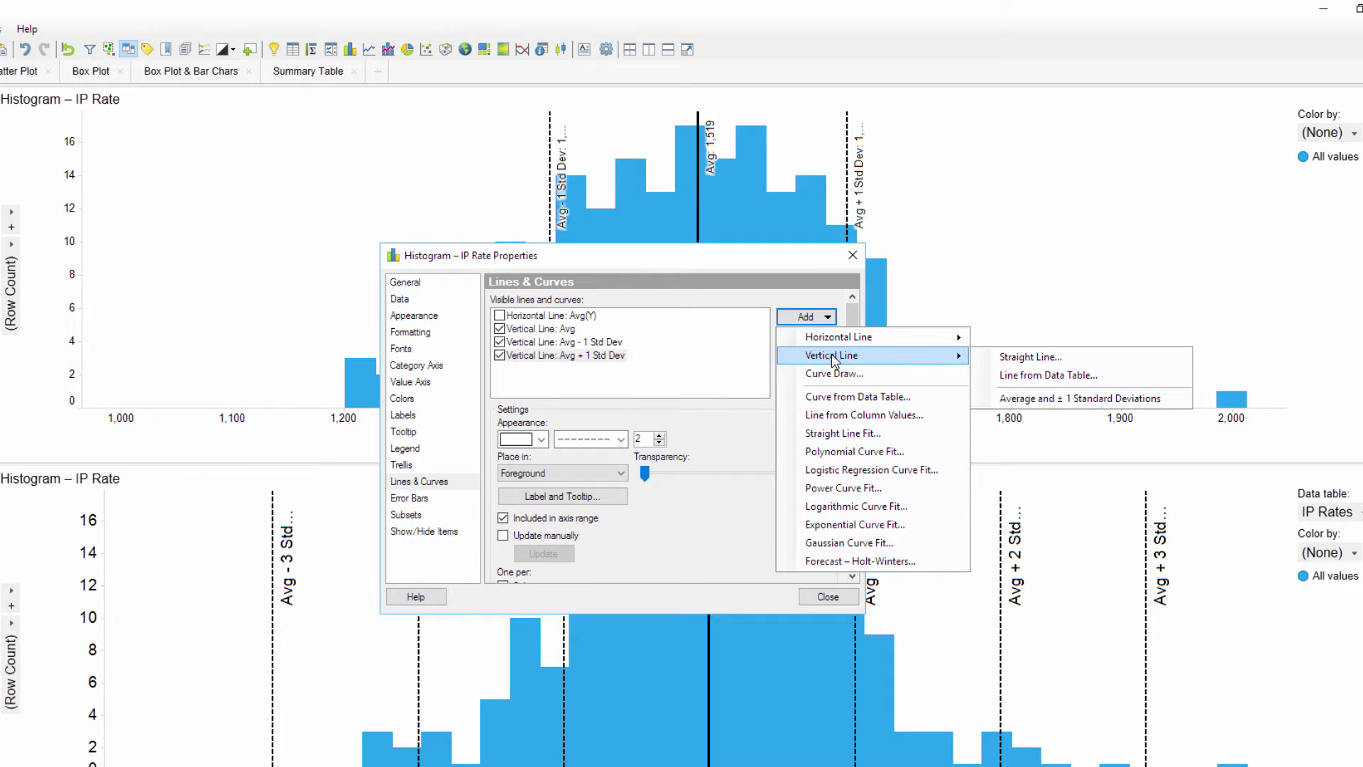
left_click(1022, 358)
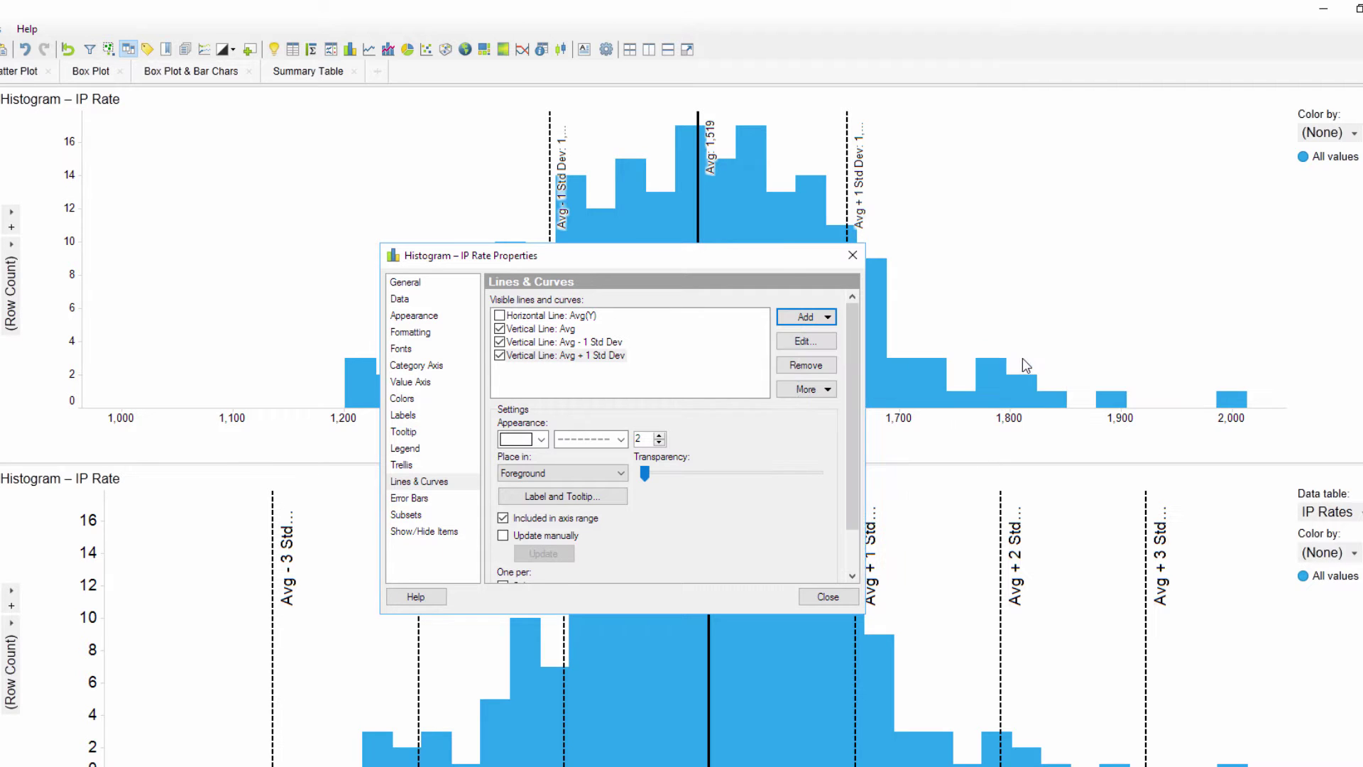
left_click(538, 431)
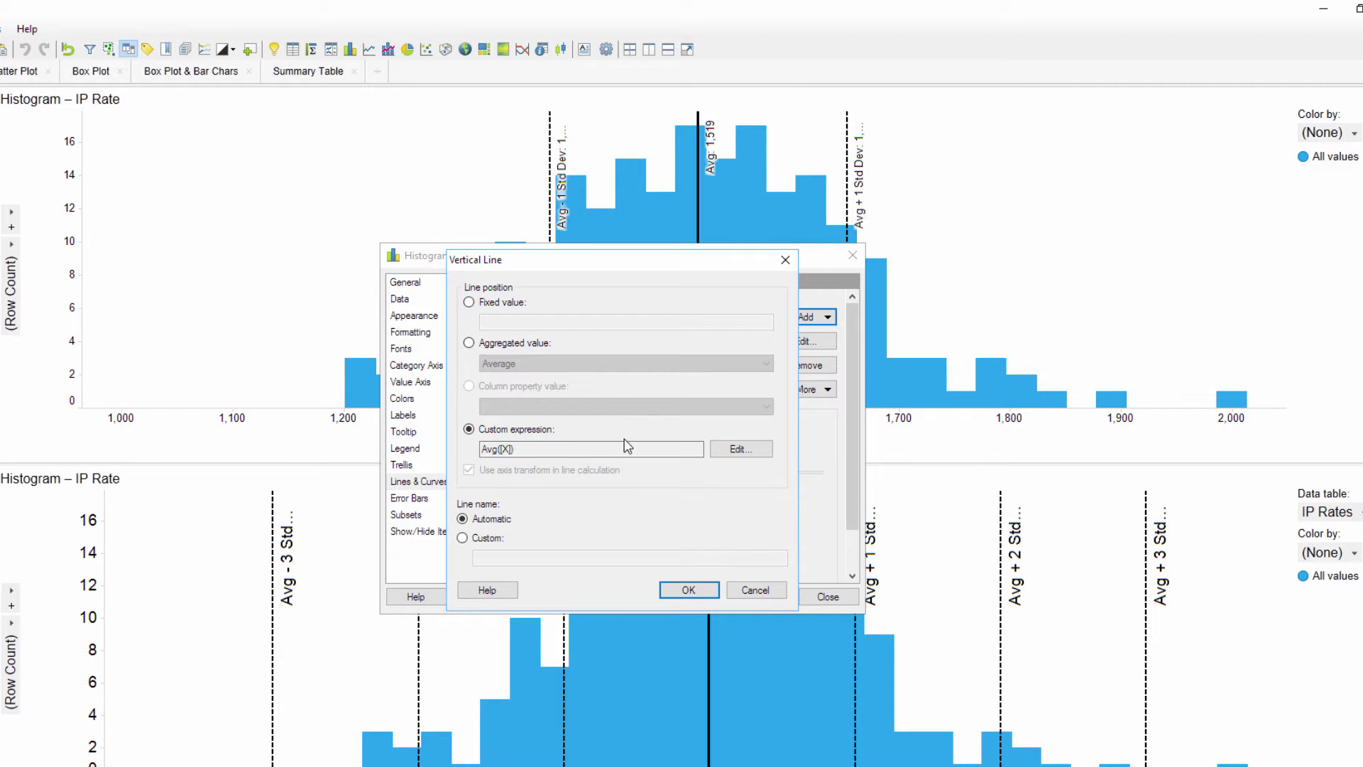
left_click(720, 452)
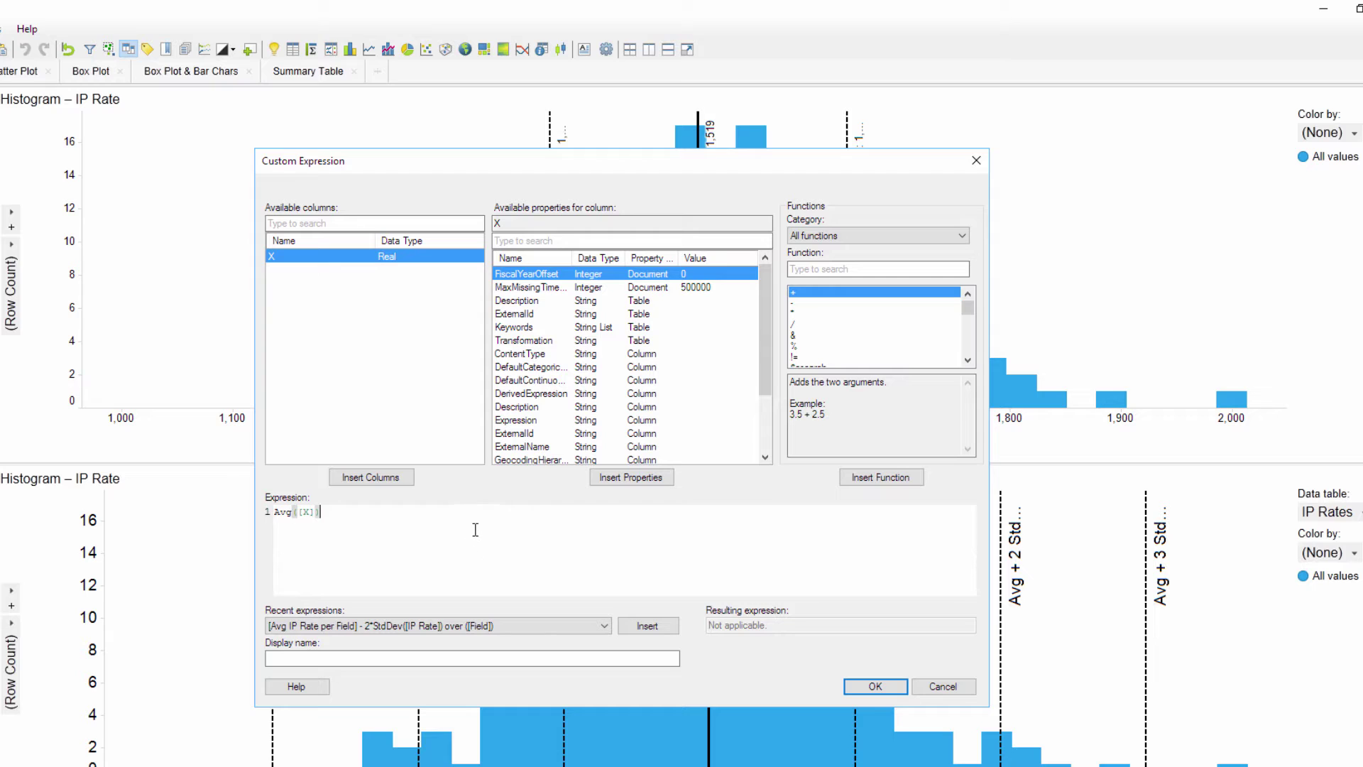
type("+ st")
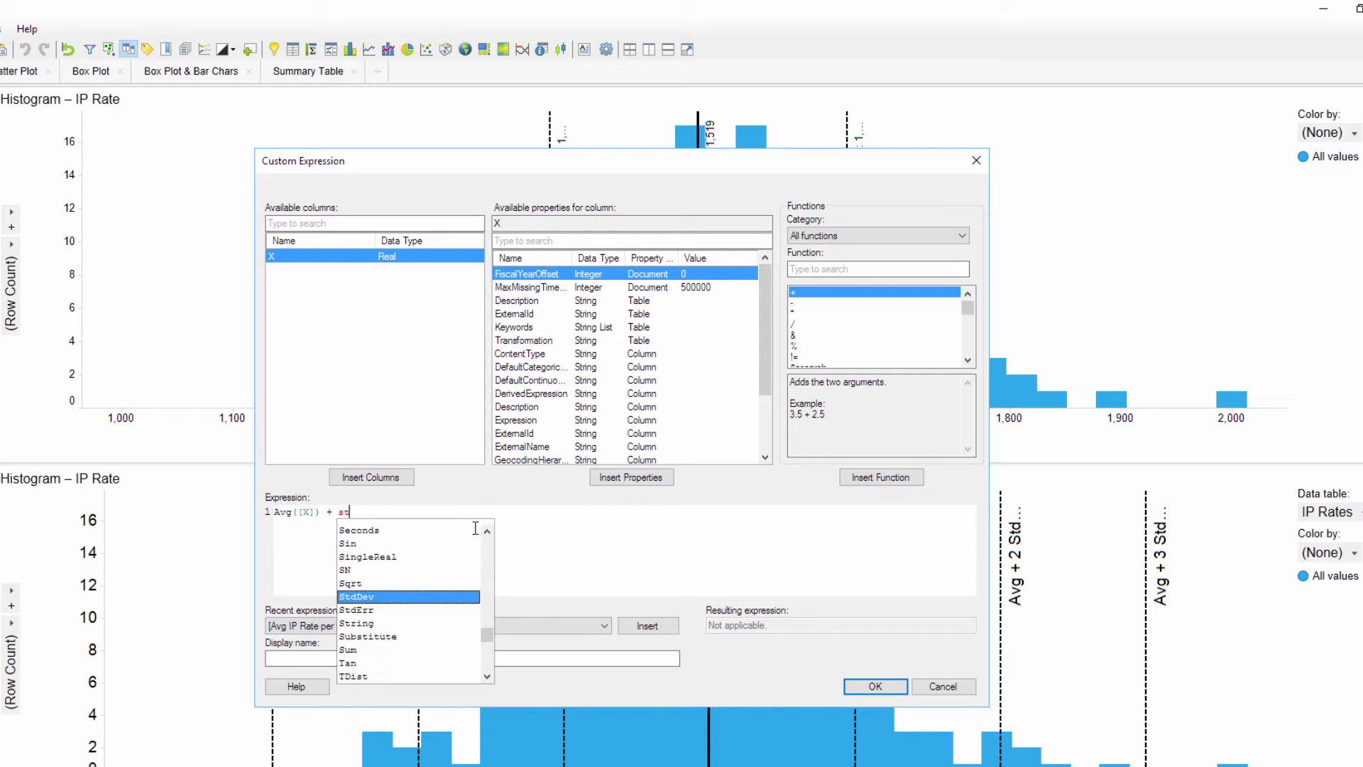
key("Return")
type("[X]")
key("Right")
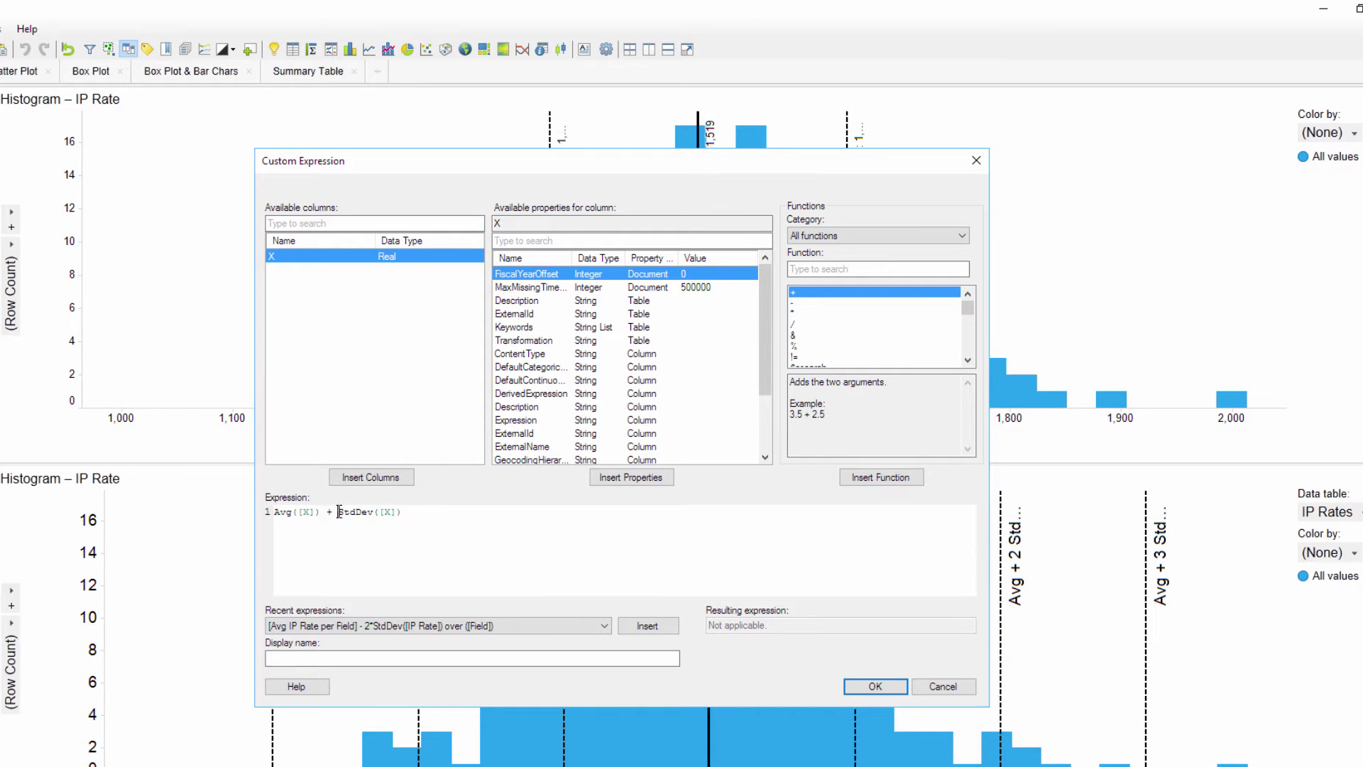
type("2*")
left_click(856, 686)
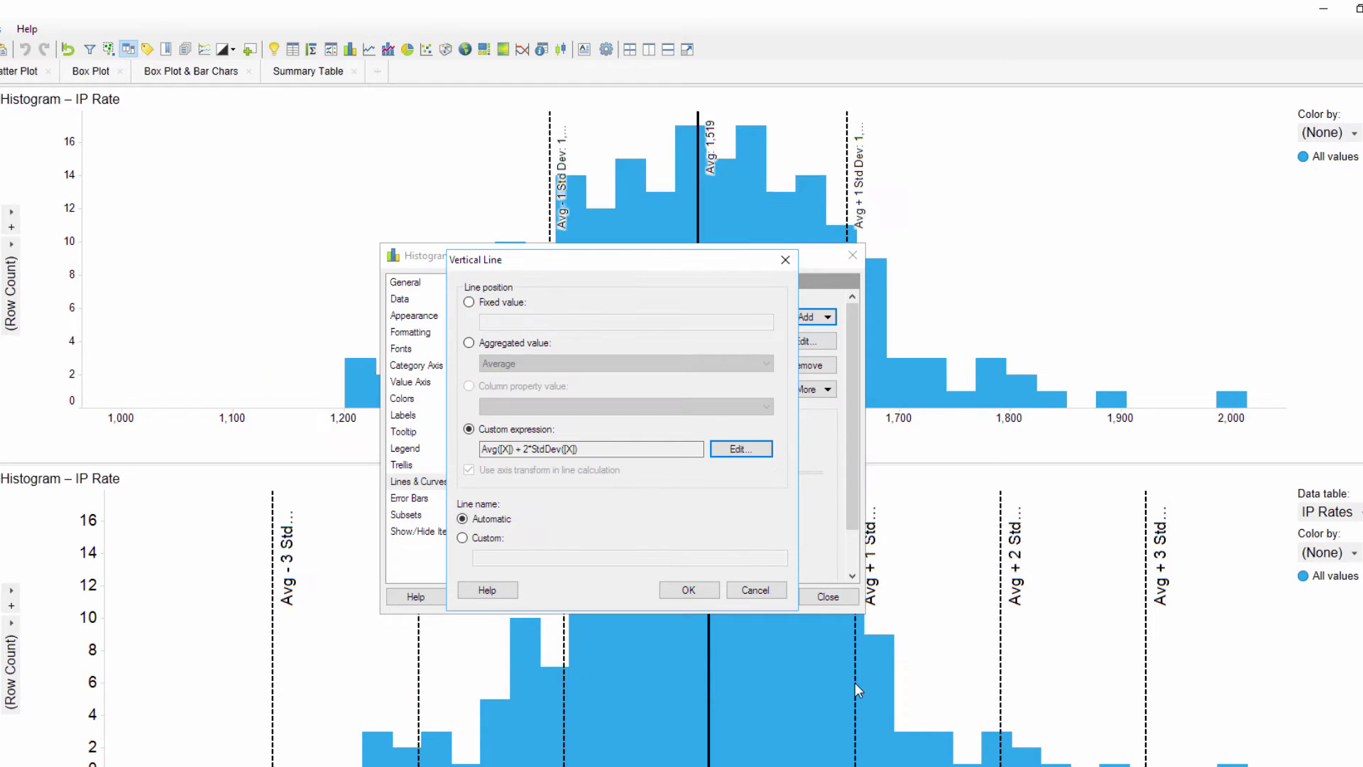
Name the new line 'Avg + 2 Std Dev' and make it dashed
left_click(496, 538)
left_click(496, 560)
type("Avg + 2 Std Dev")
key("Return")
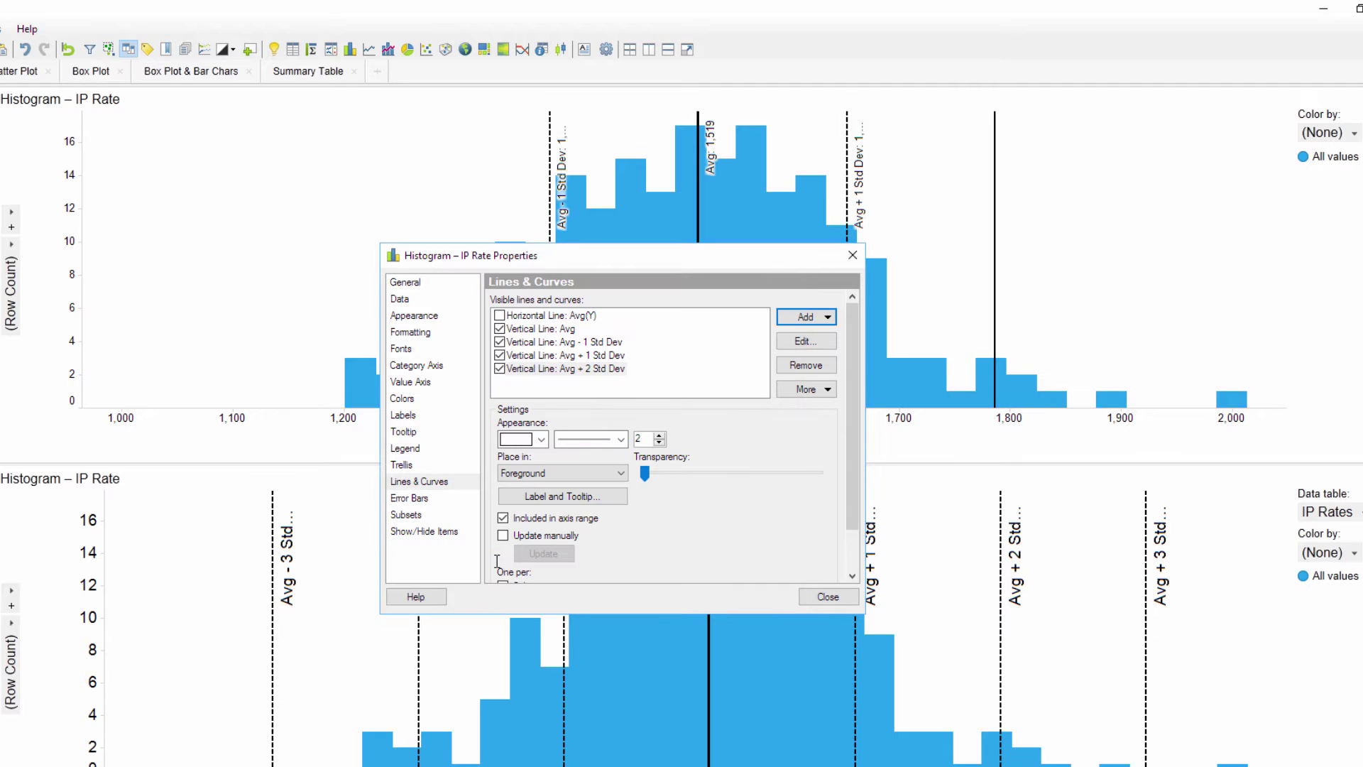
left_click(621, 439)
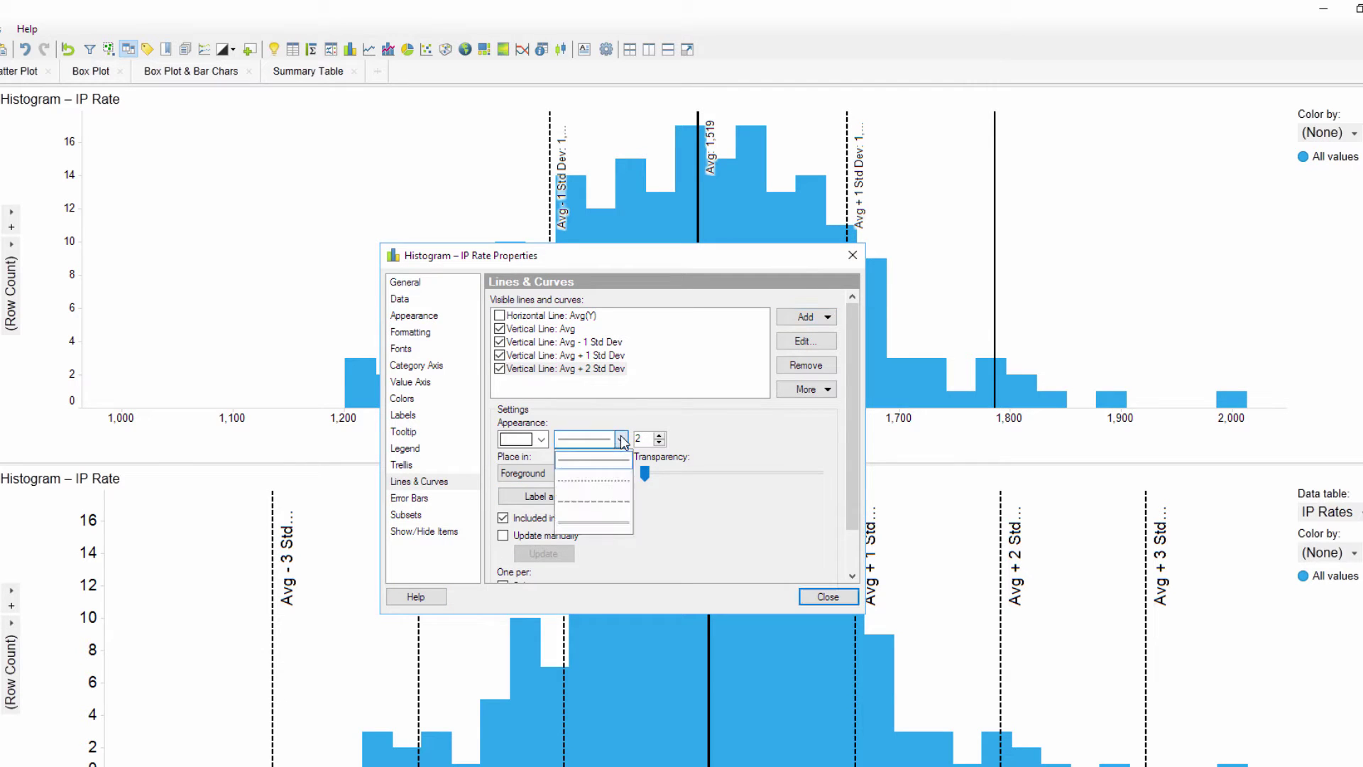
left_click(598, 497)
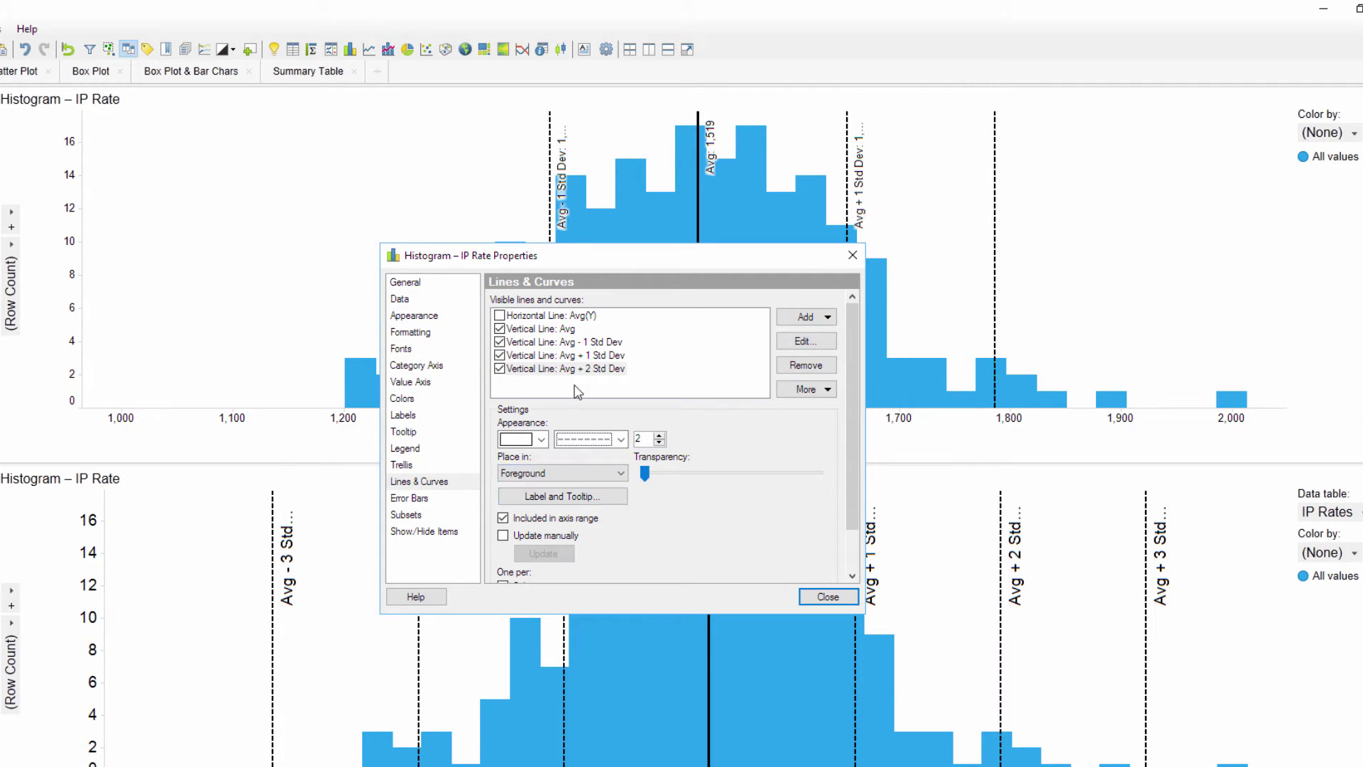
Label the Avg + 2 Std Dev line with its curve name and value
left_click(581, 368)
left_click(563, 496)
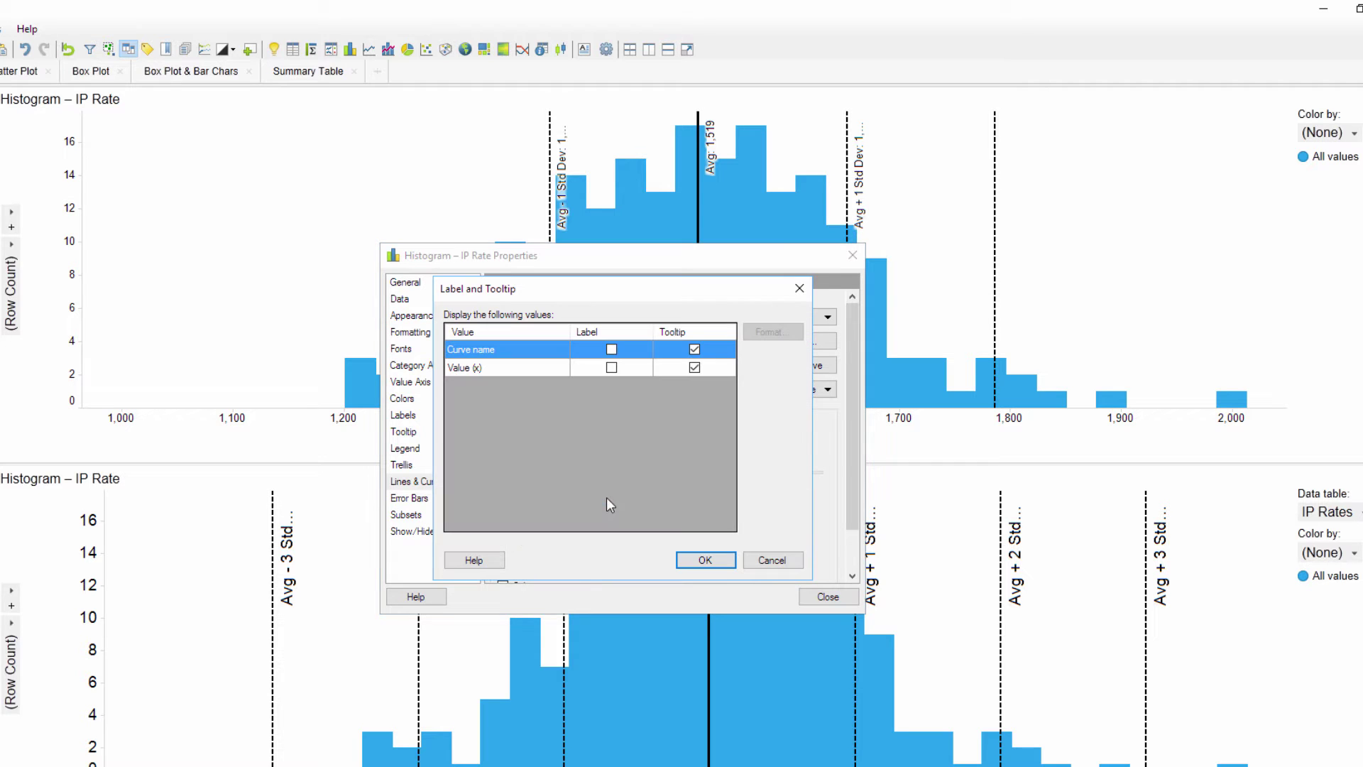
left_click(611, 367)
left_click(611, 349)
left_click(729, 560)
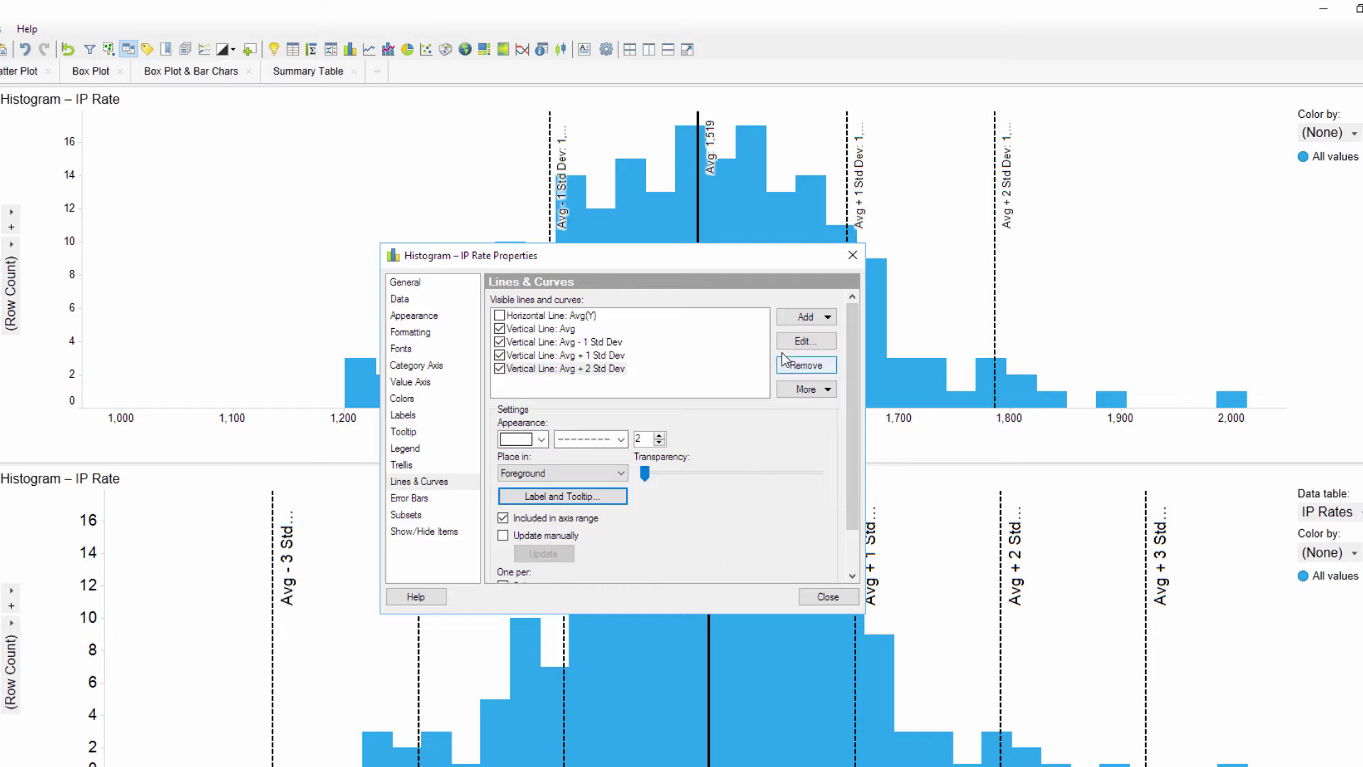
Add a vertical line at Avg([X]) - 2*StdDev([X]) by editing the previous expression
left_click(810, 317)
mouse_move(816, 347)
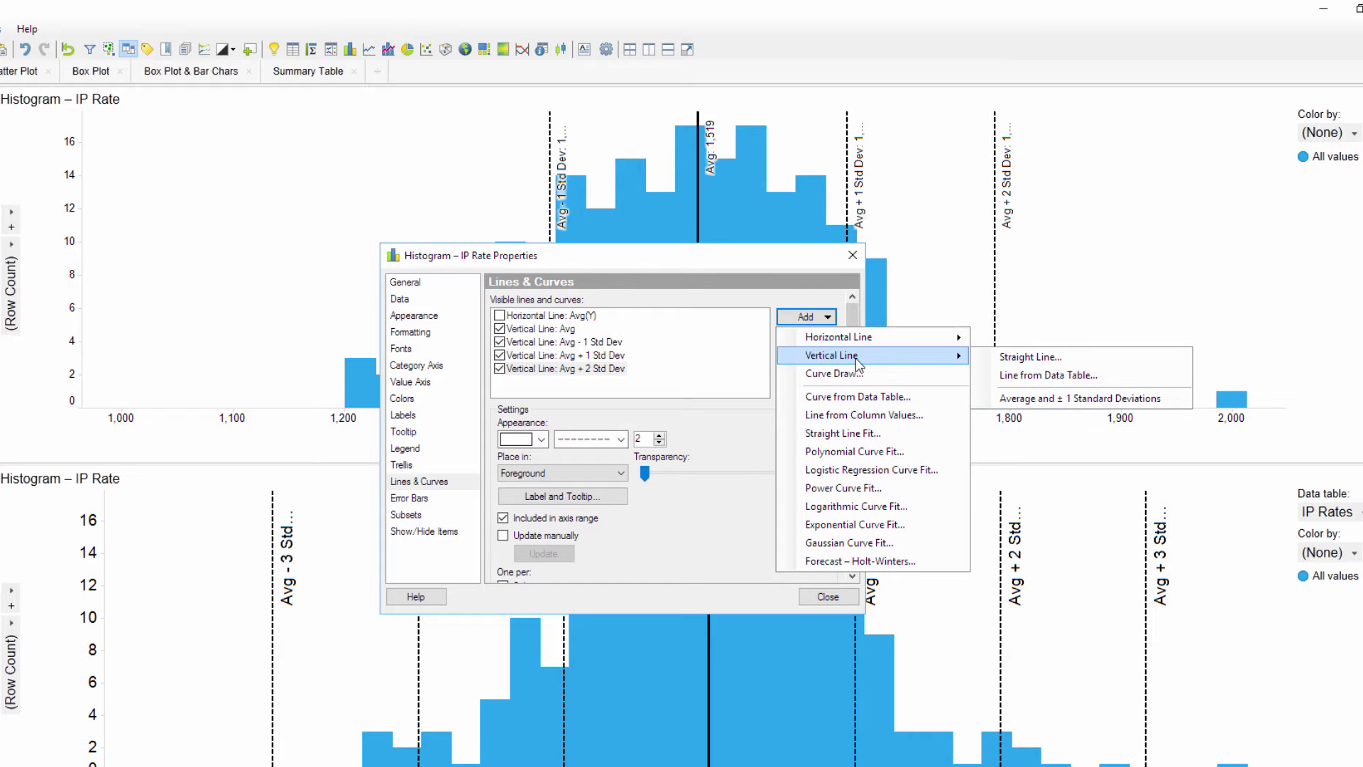
left_click(1053, 359)
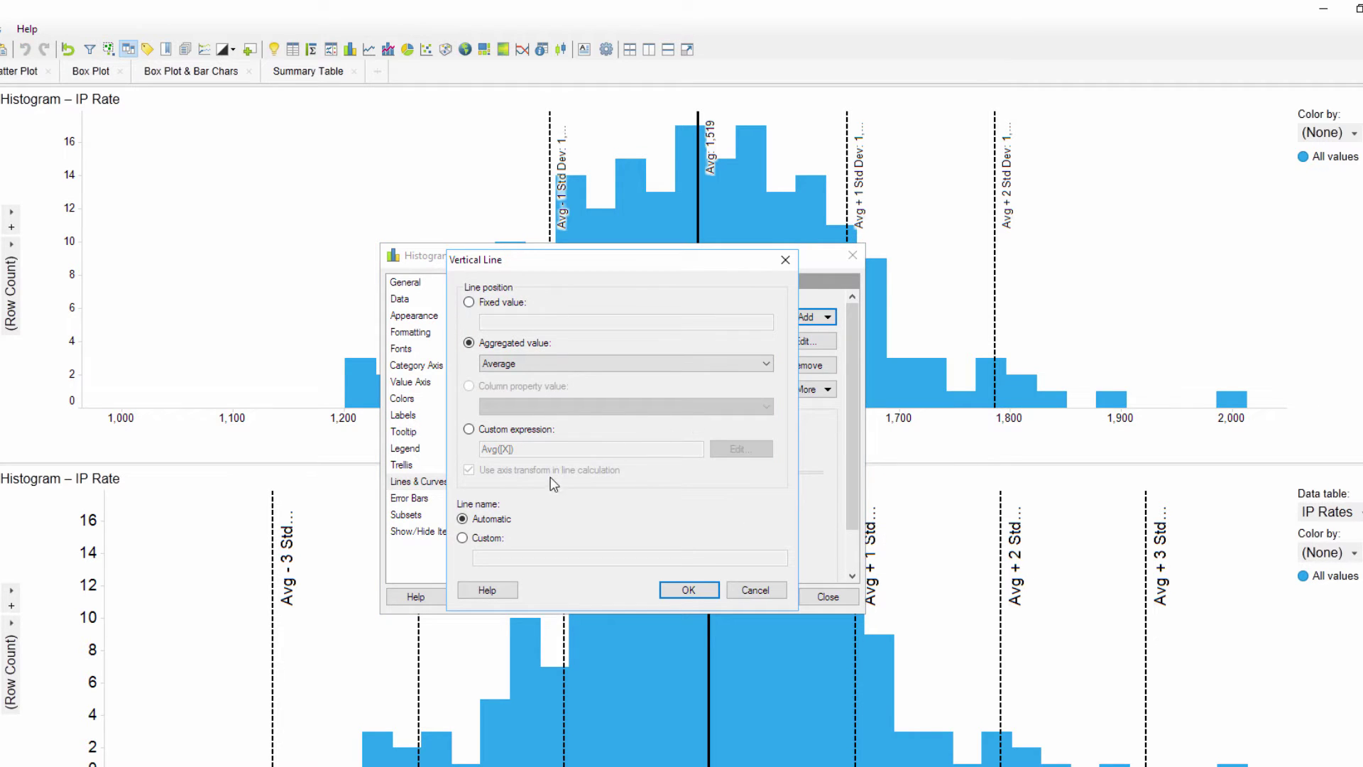
left_click(526, 432)
left_click(739, 450)
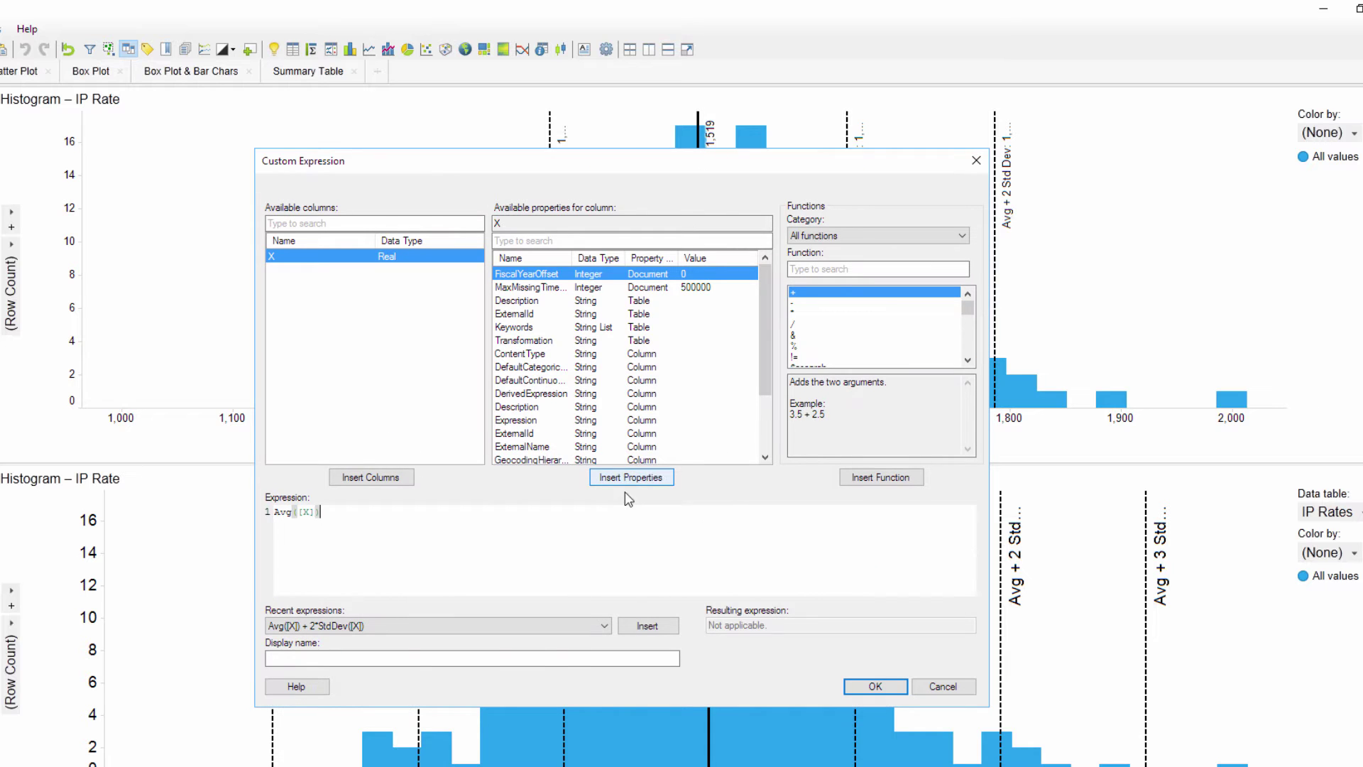
left_click(637, 626)
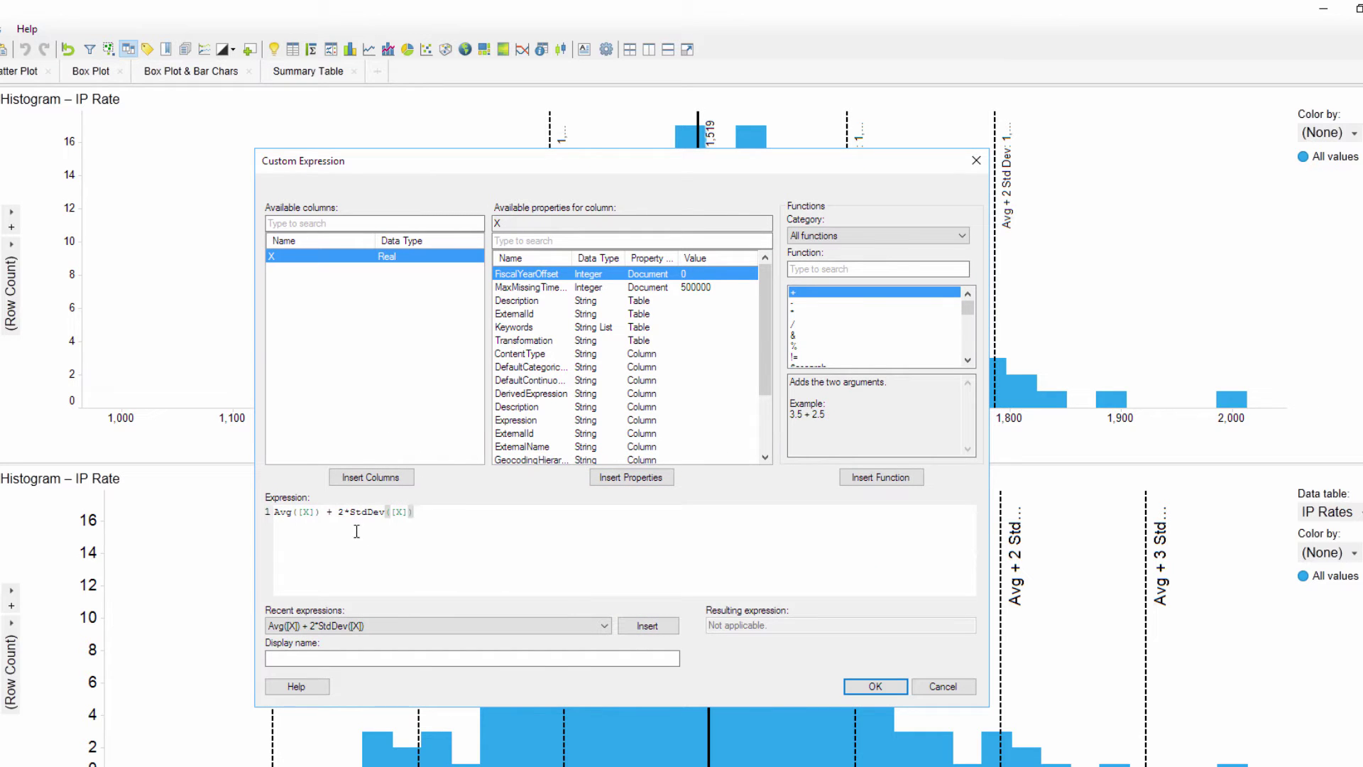
left_click(328, 513)
key("Delete")
type("-")
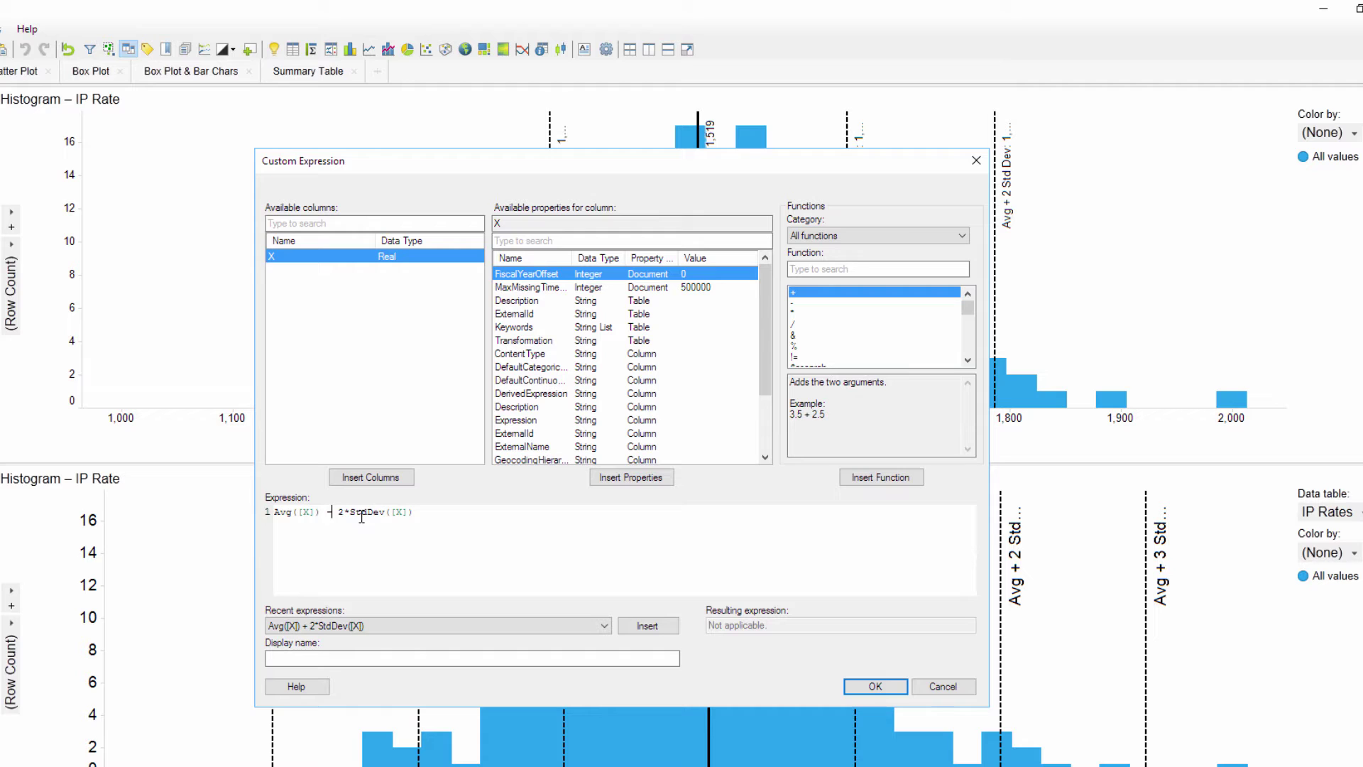
left_click(893, 692)
left_click(695, 593)
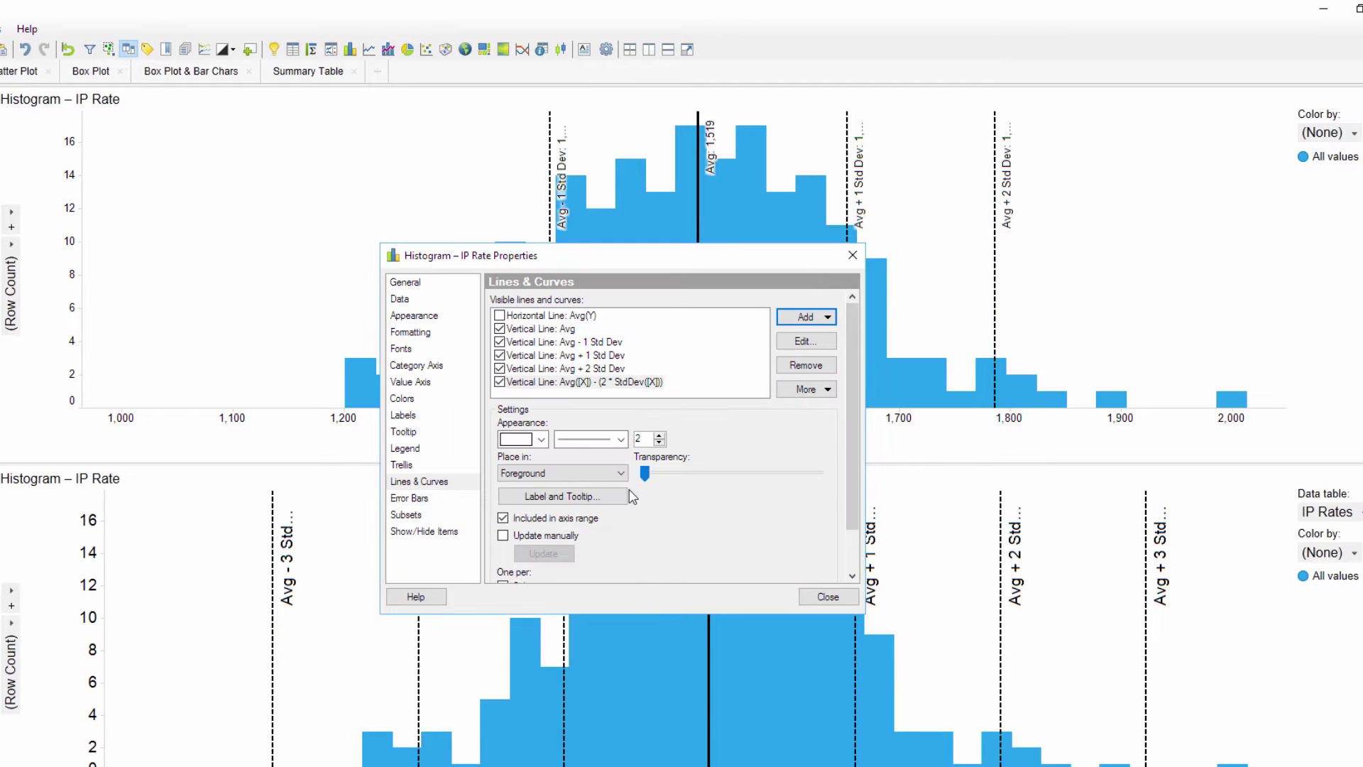
Make the minus-two-deviations line dashed, labelled with name and value, and close Properties
left_click(612, 439)
left_click(593, 501)
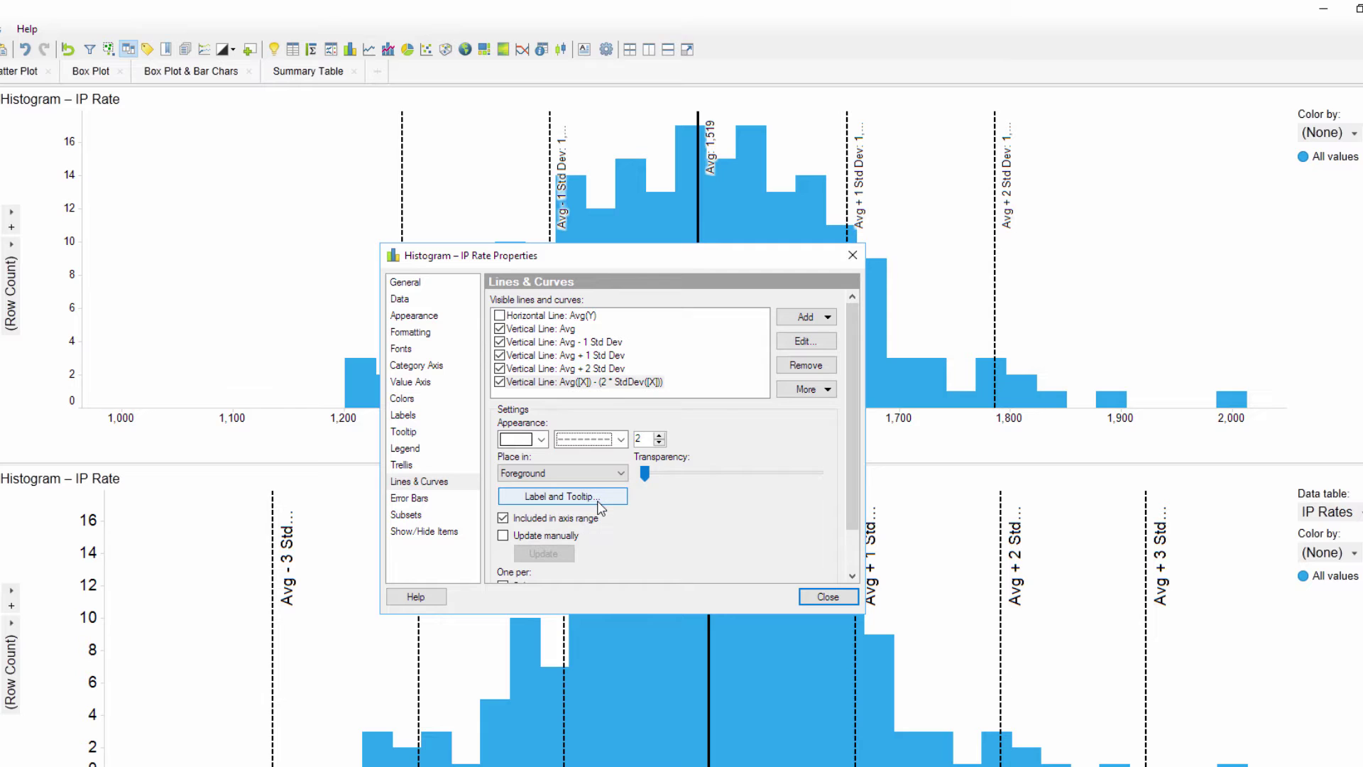
left_click(594, 500)
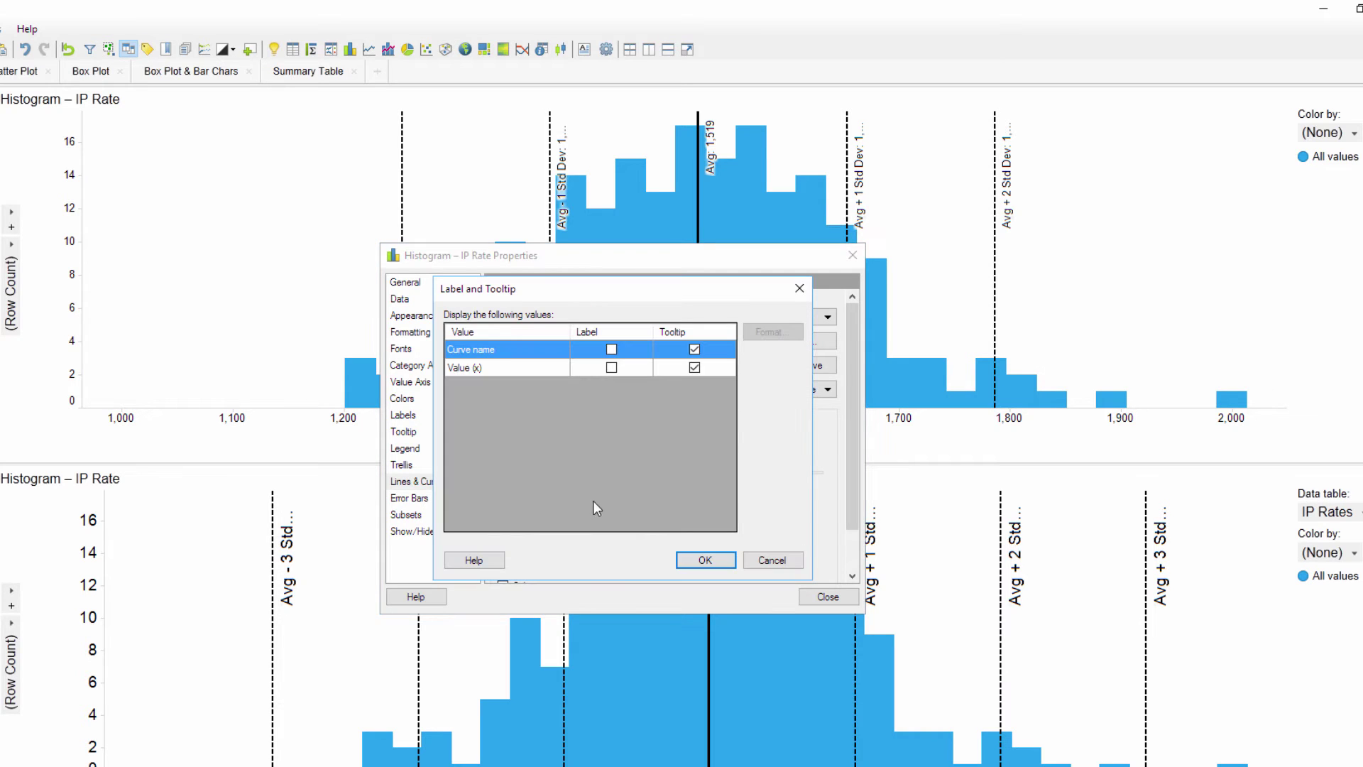
left_click(611, 367)
left_click(612, 349)
left_click(704, 559)
left_click(828, 596)
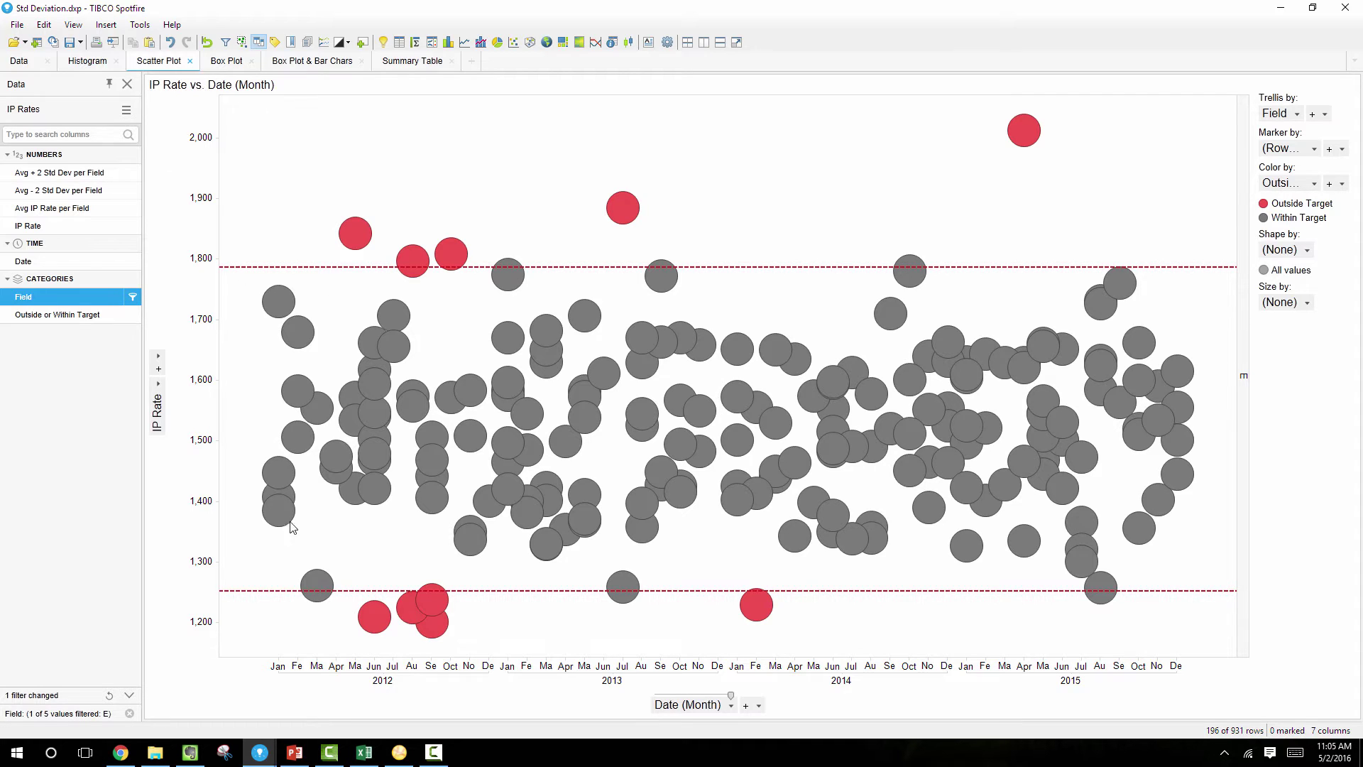
Mark the scatter-plot points below the lower limit line and above the upper limit line
left_click_drag(224, 590, 1310, 676)
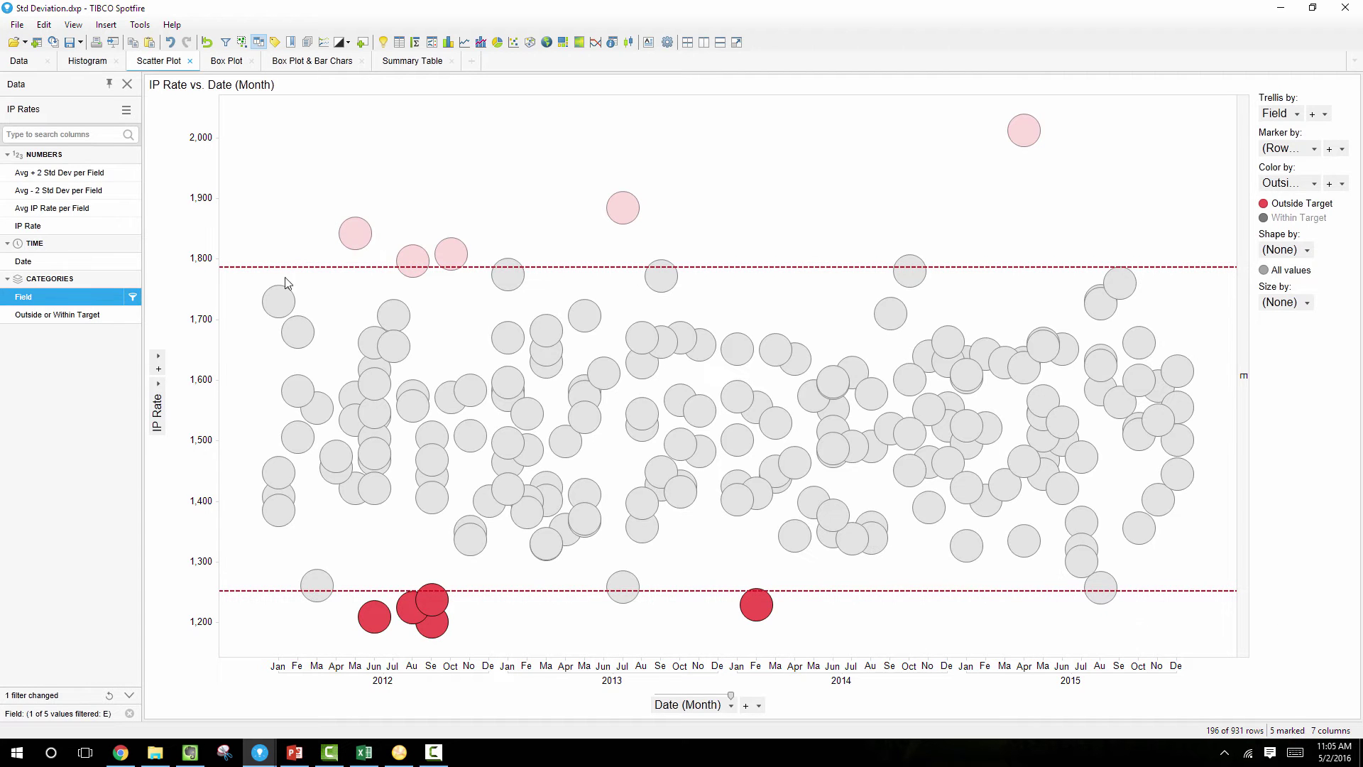
left_click_drag(230, 113, 1255, 273)
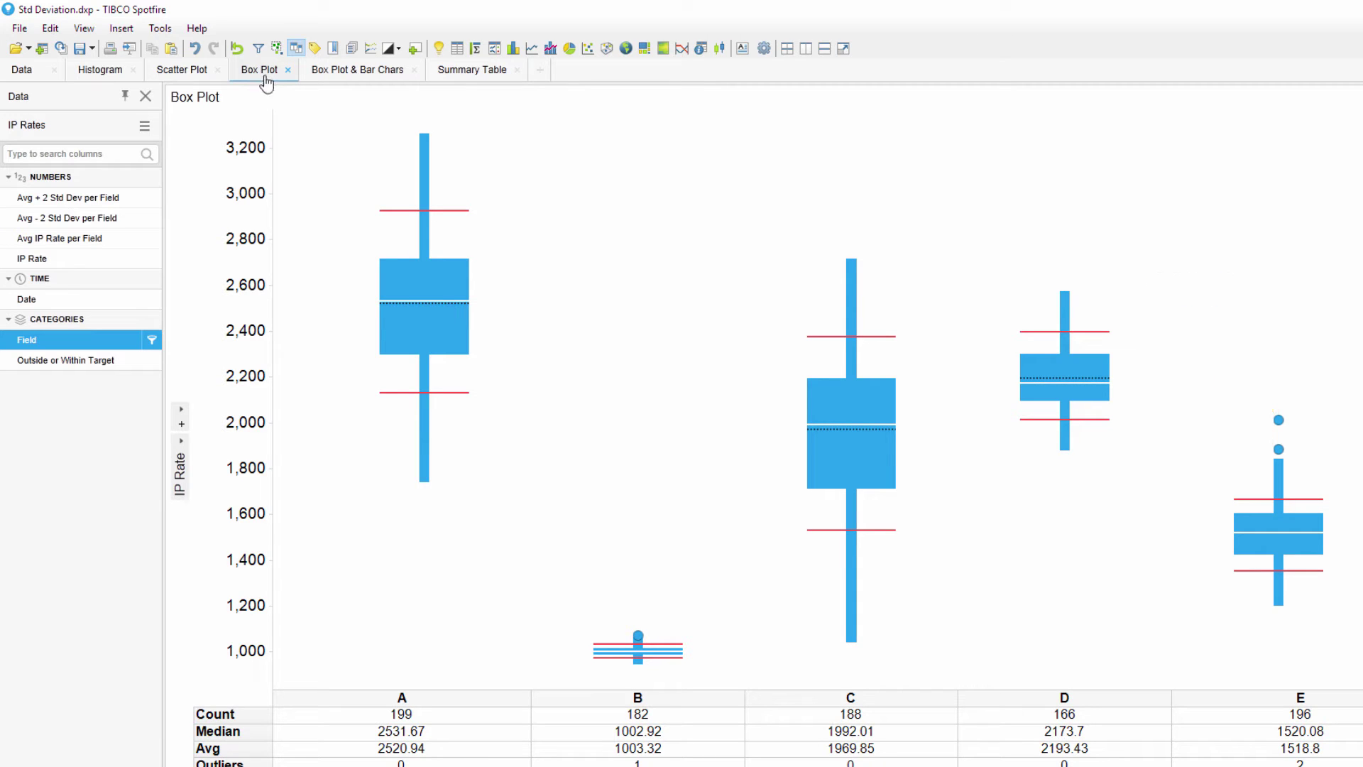
Dock a new box plot right of the existing one, with Field as category and IP Rate as value
left_click(720, 48)
left_click_drag(888, 96, 1150, 568)
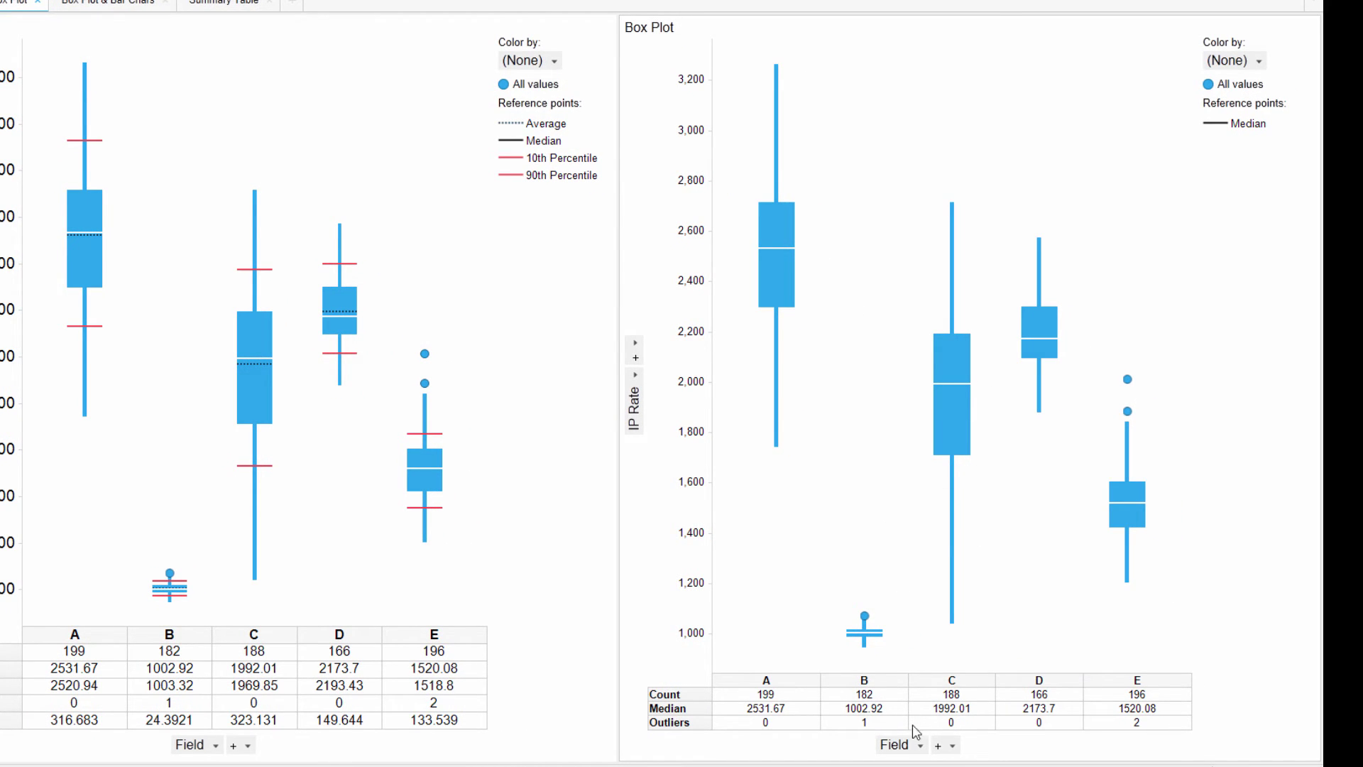
left_click(921, 744)
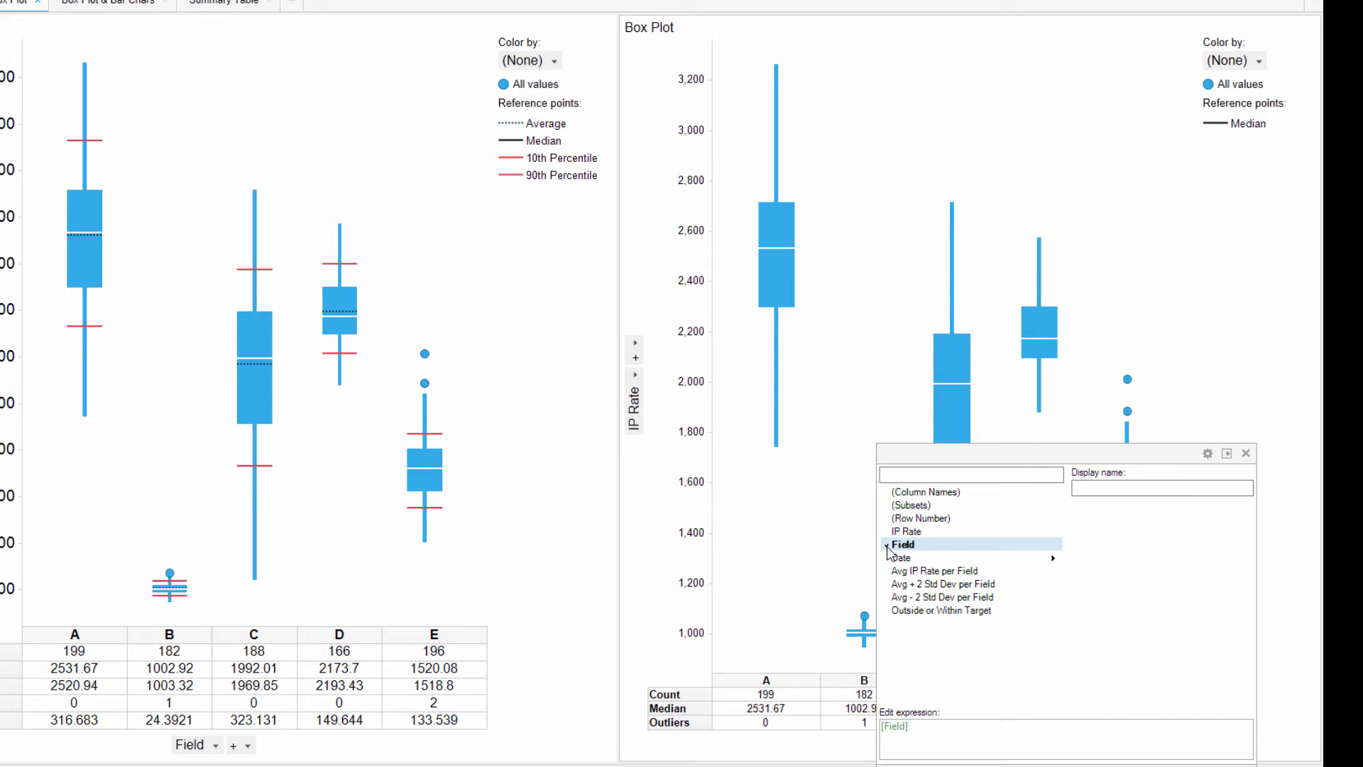
left_click(863, 548)
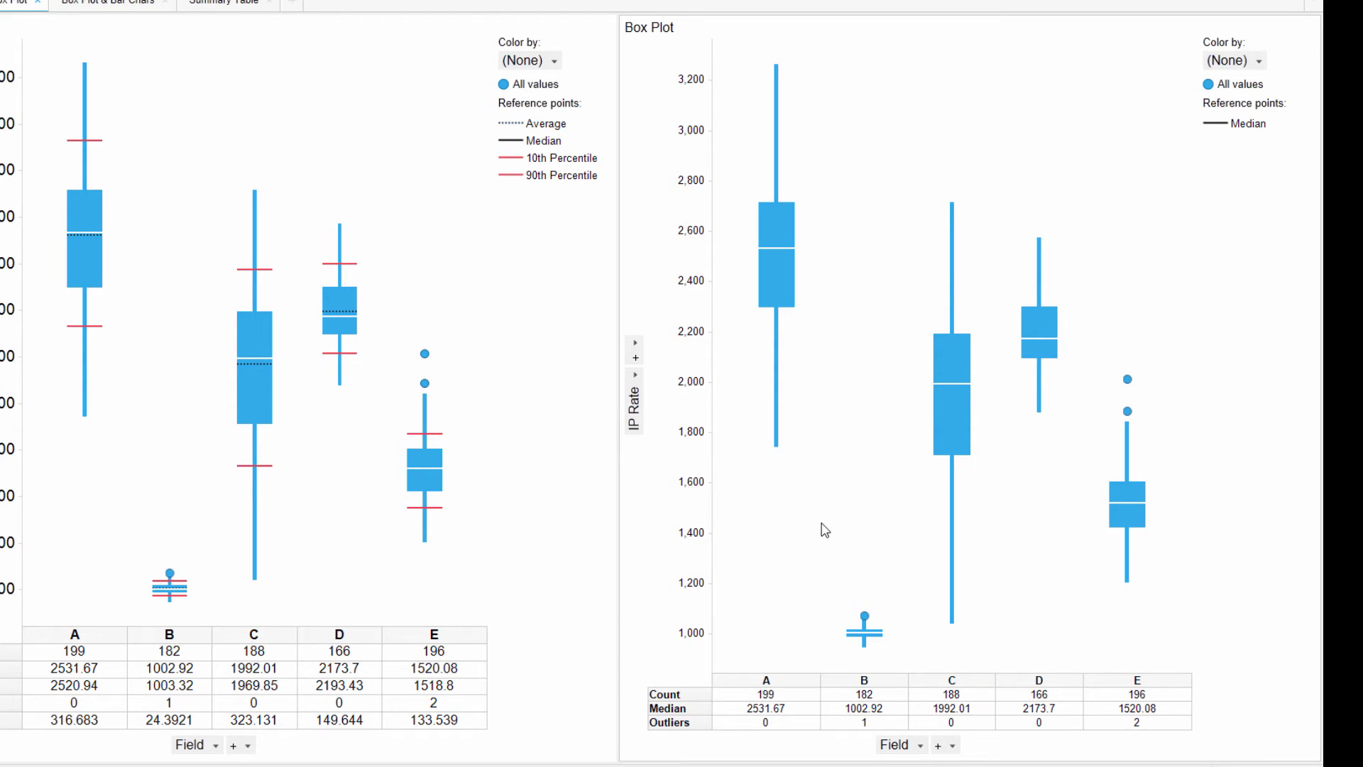
left_click(630, 384)
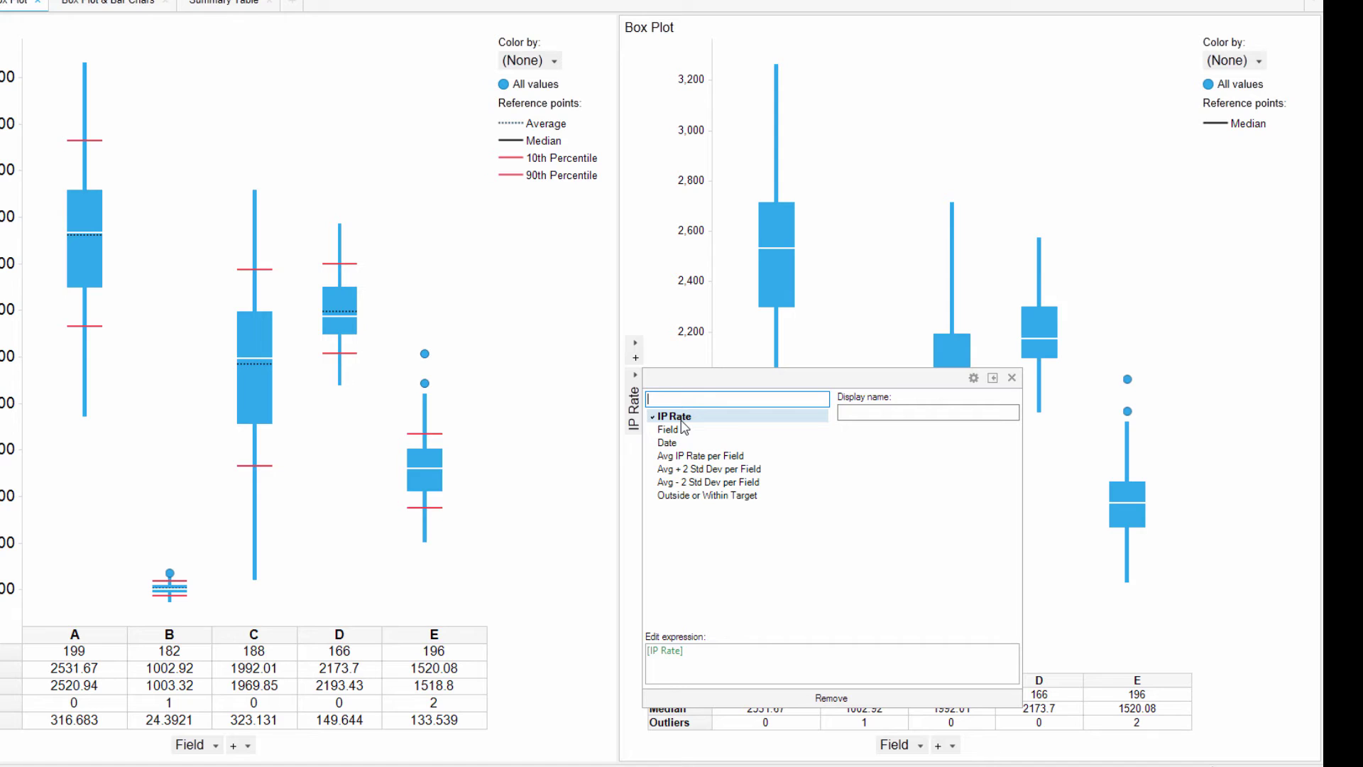
left_click(856, 337)
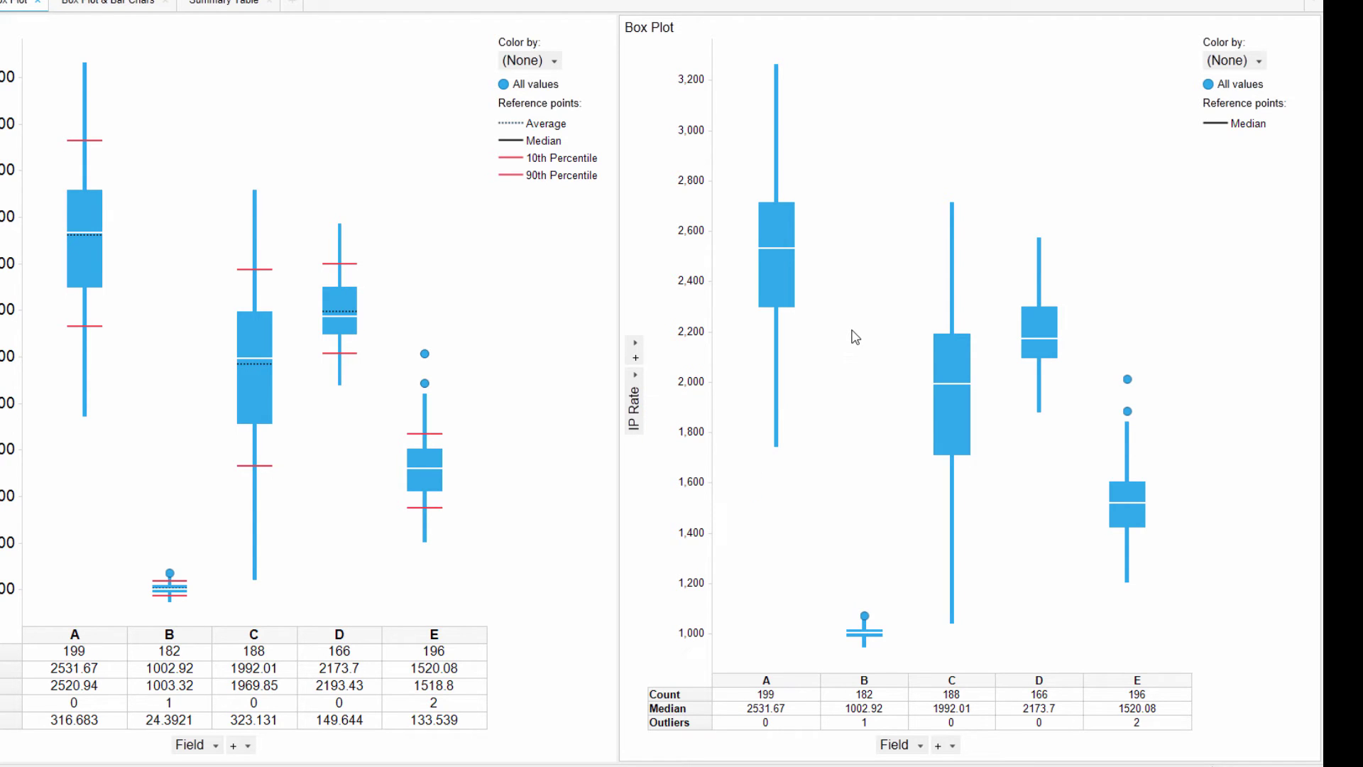
Show the average as a dark-coloured reference point on the new box plot
right_click(842, 338)
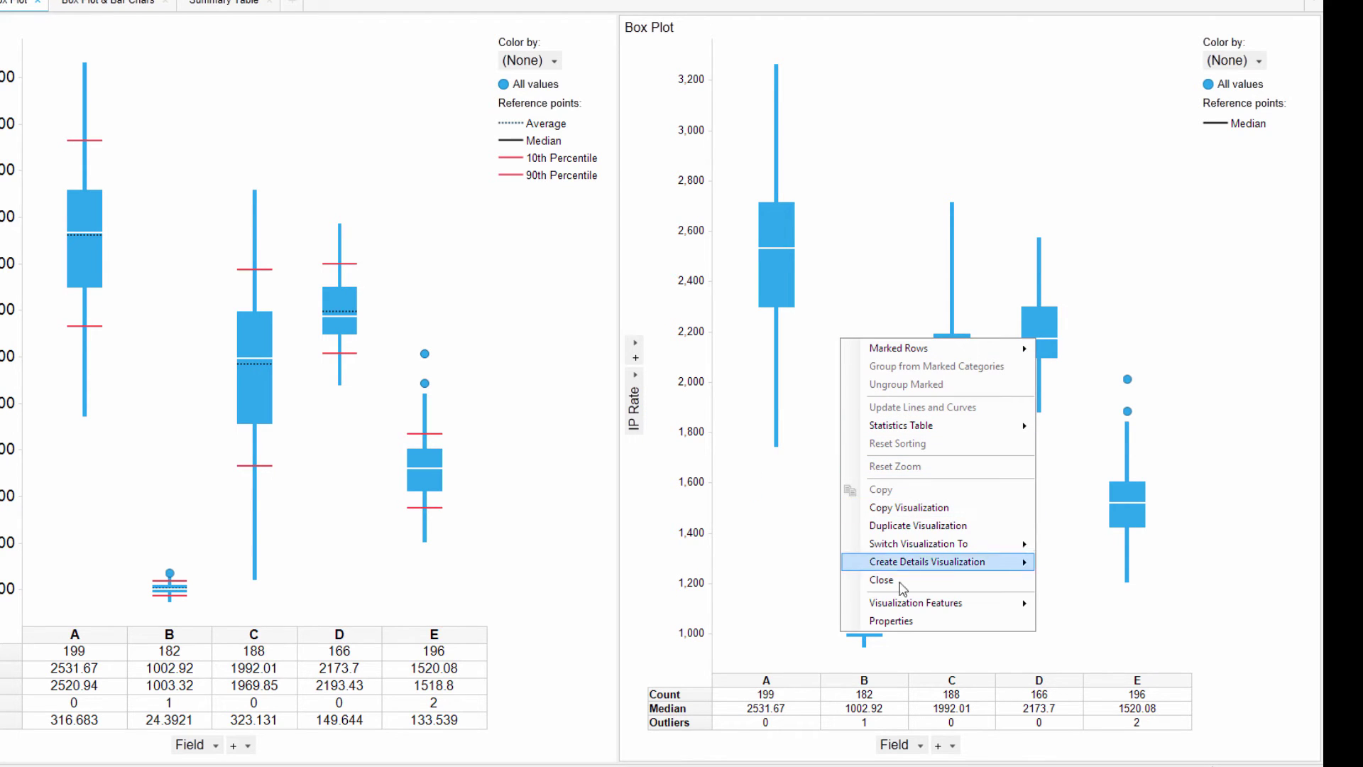
left_click(891, 621)
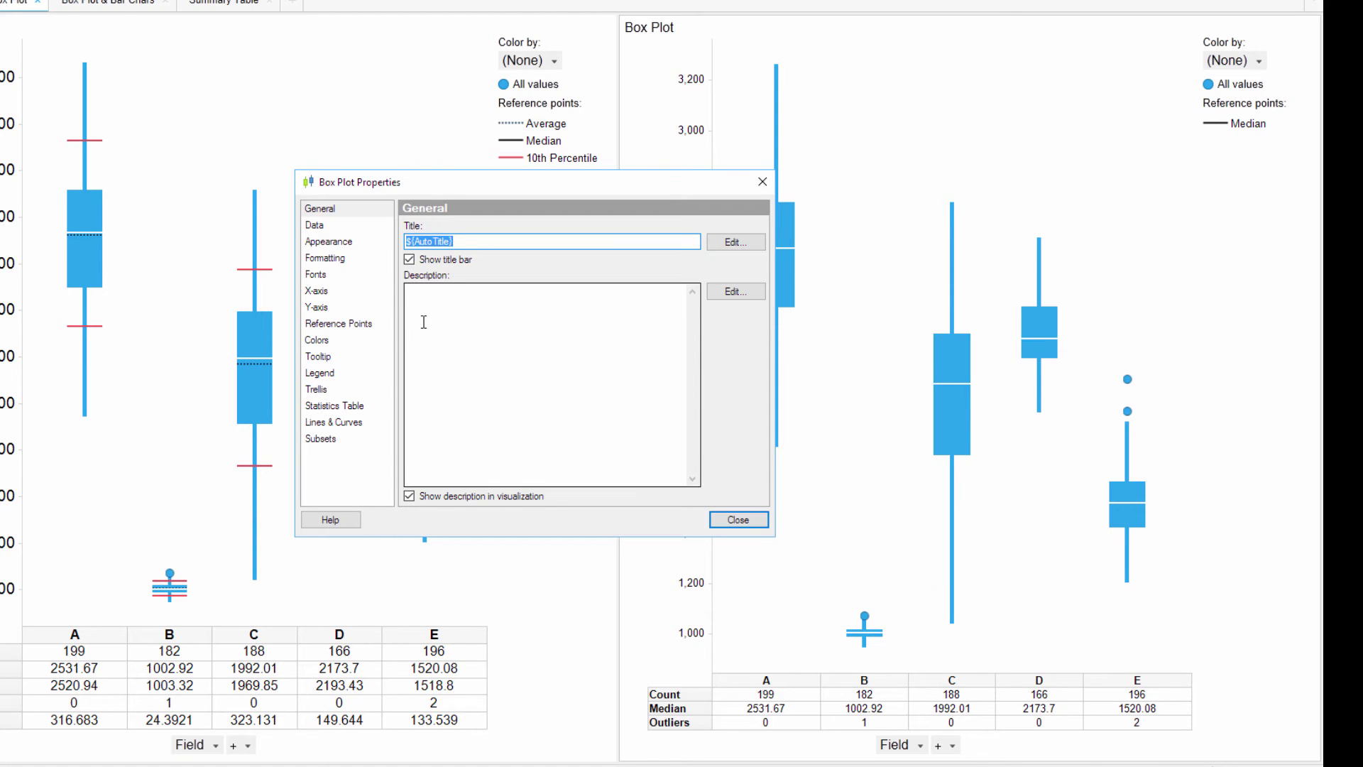
left_click(358, 323)
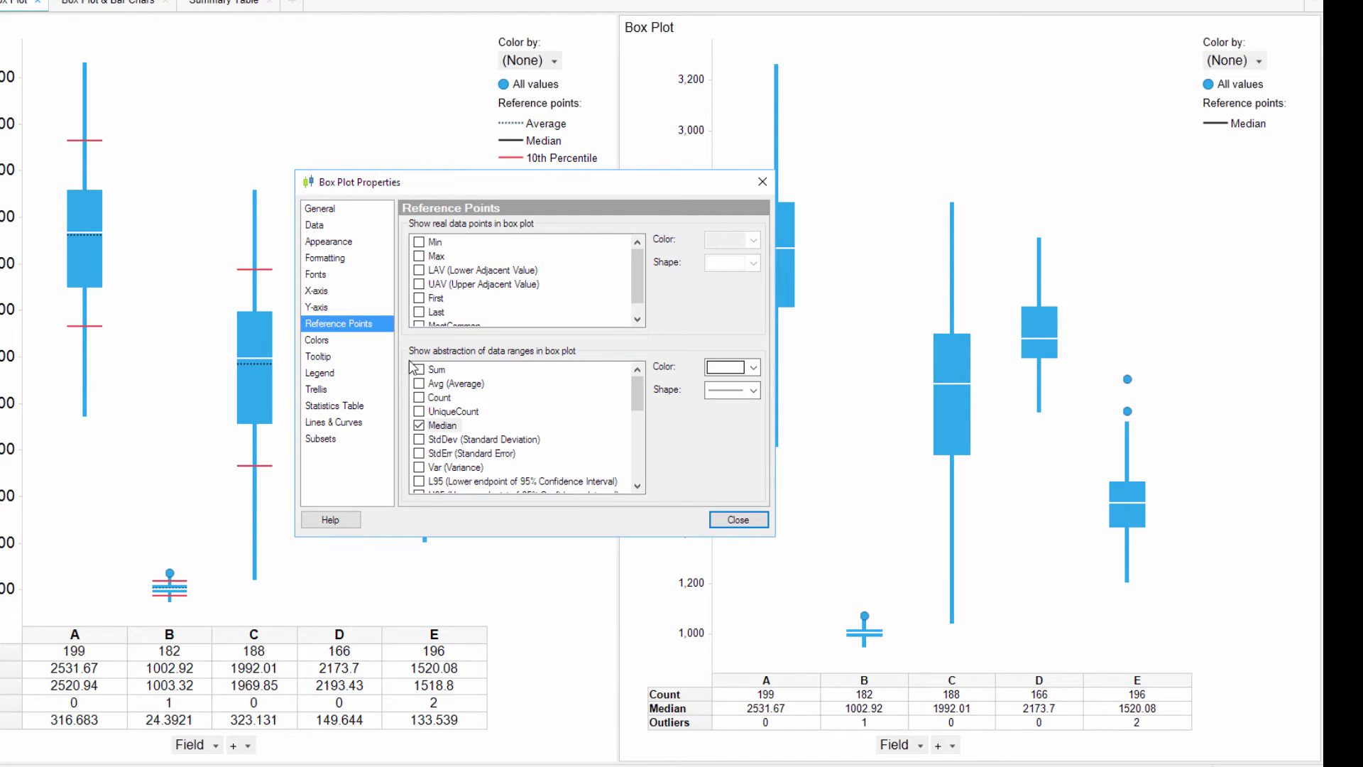
left_click(432, 384)
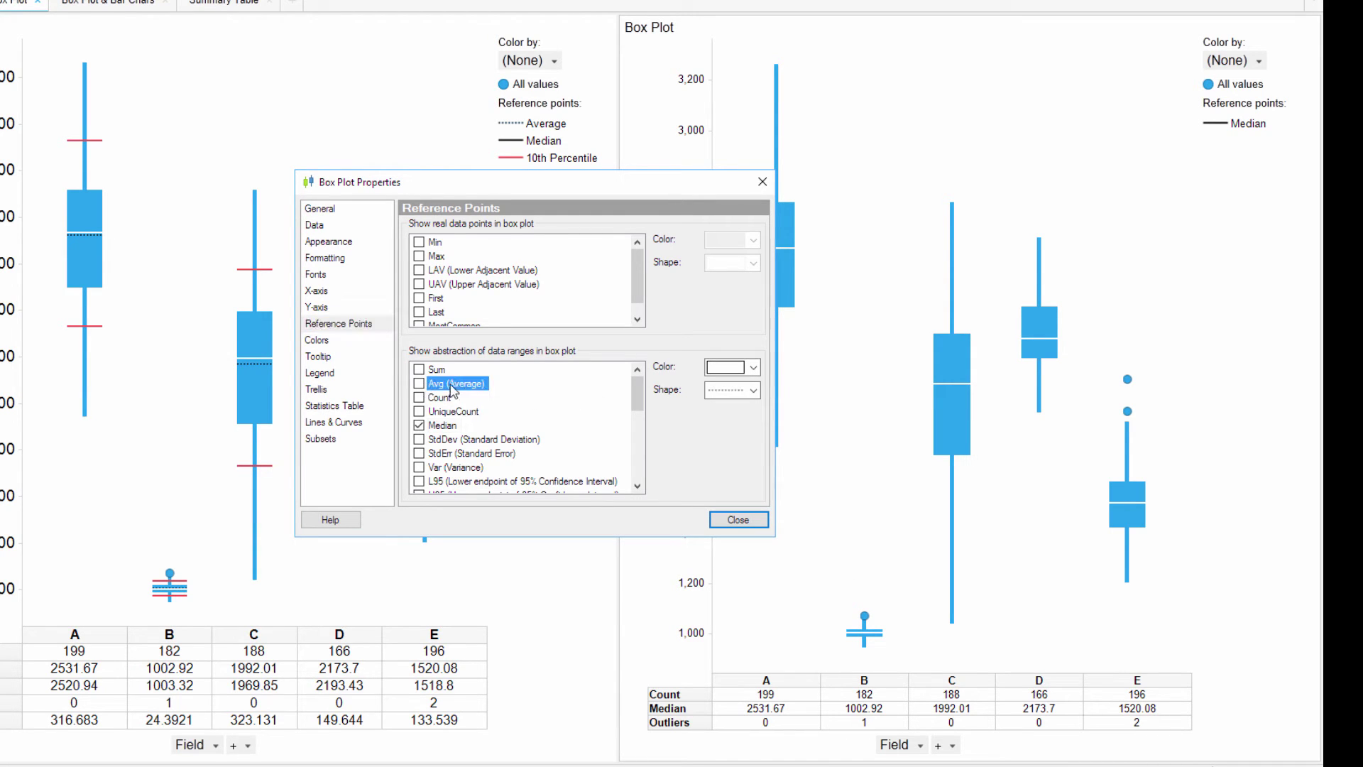
left_click(419, 383)
left_click(751, 369)
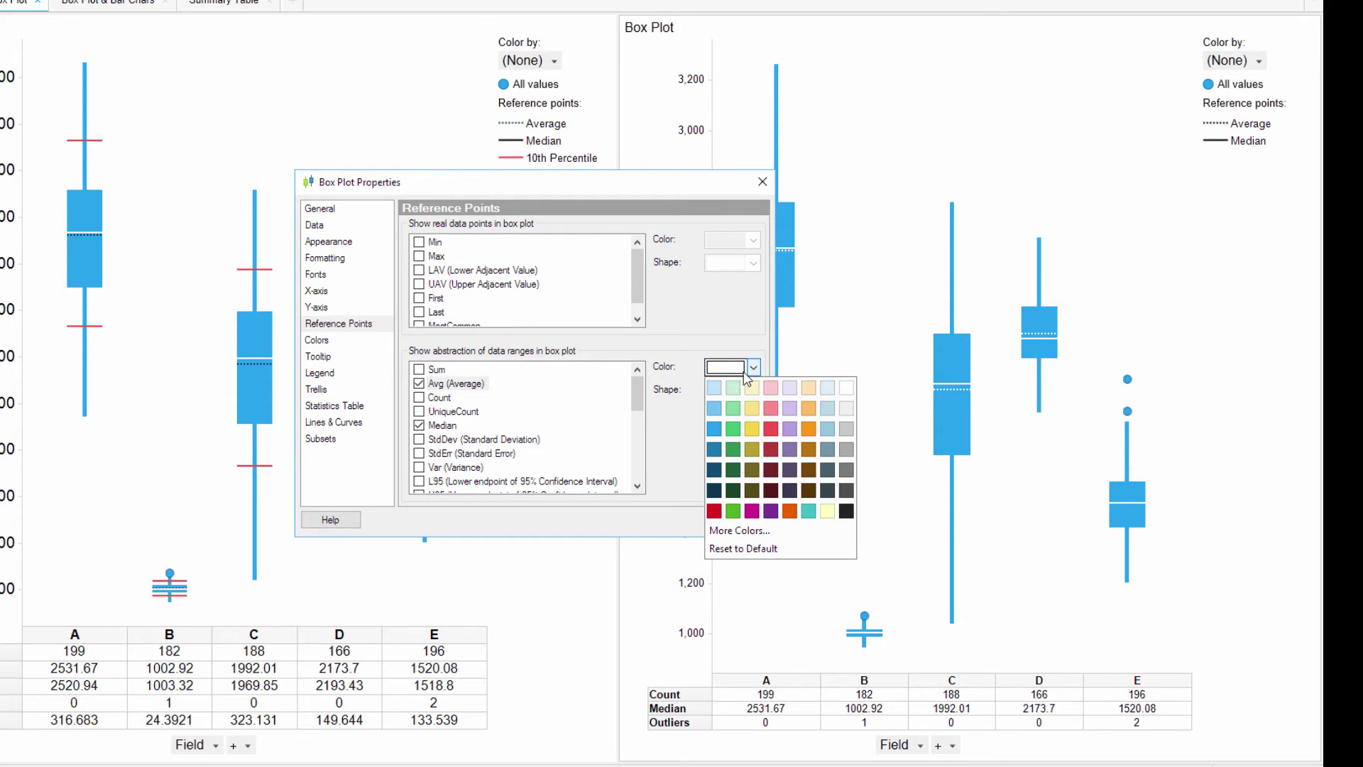
left_click(715, 490)
left_click_drag(636, 384, 642, 446)
Add P10 and P90 reference points, both coloured red, and close the properties
left_click(419, 453)
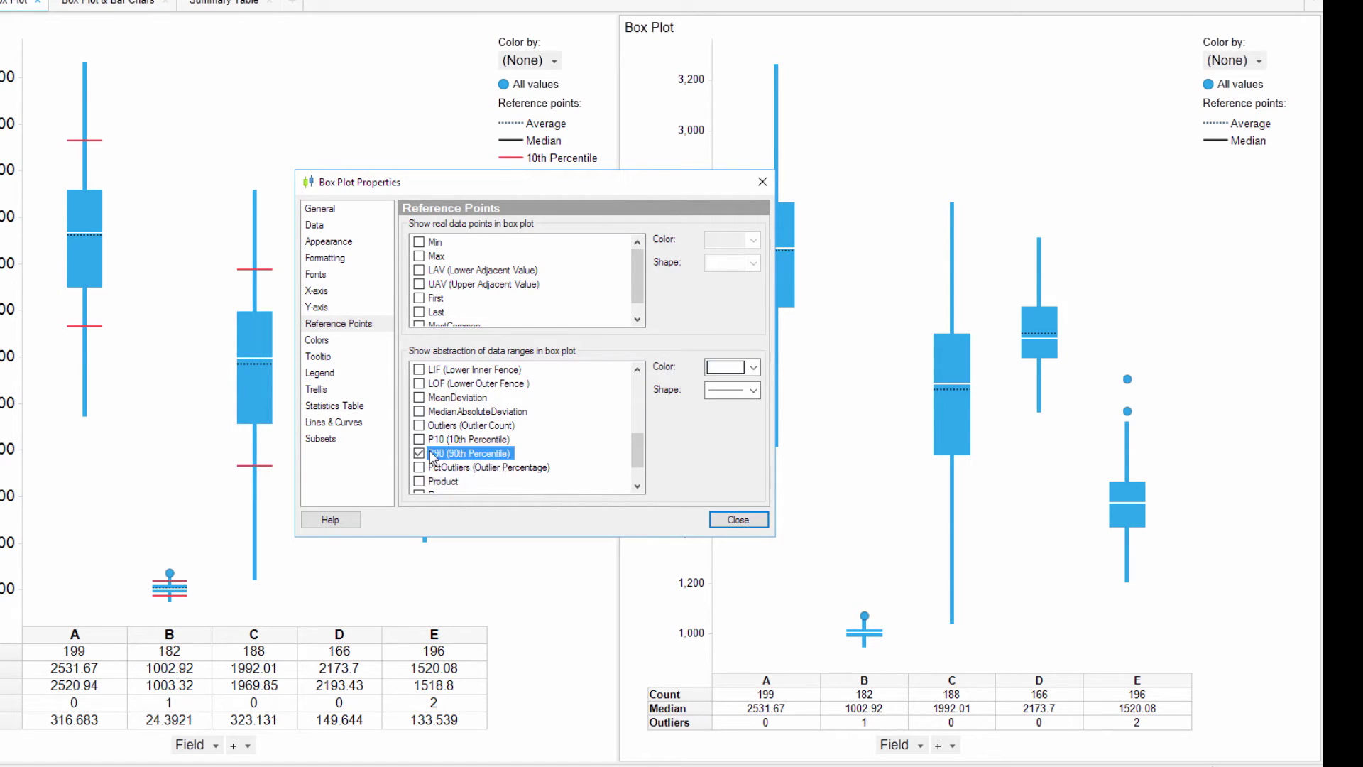
left_click(419, 439)
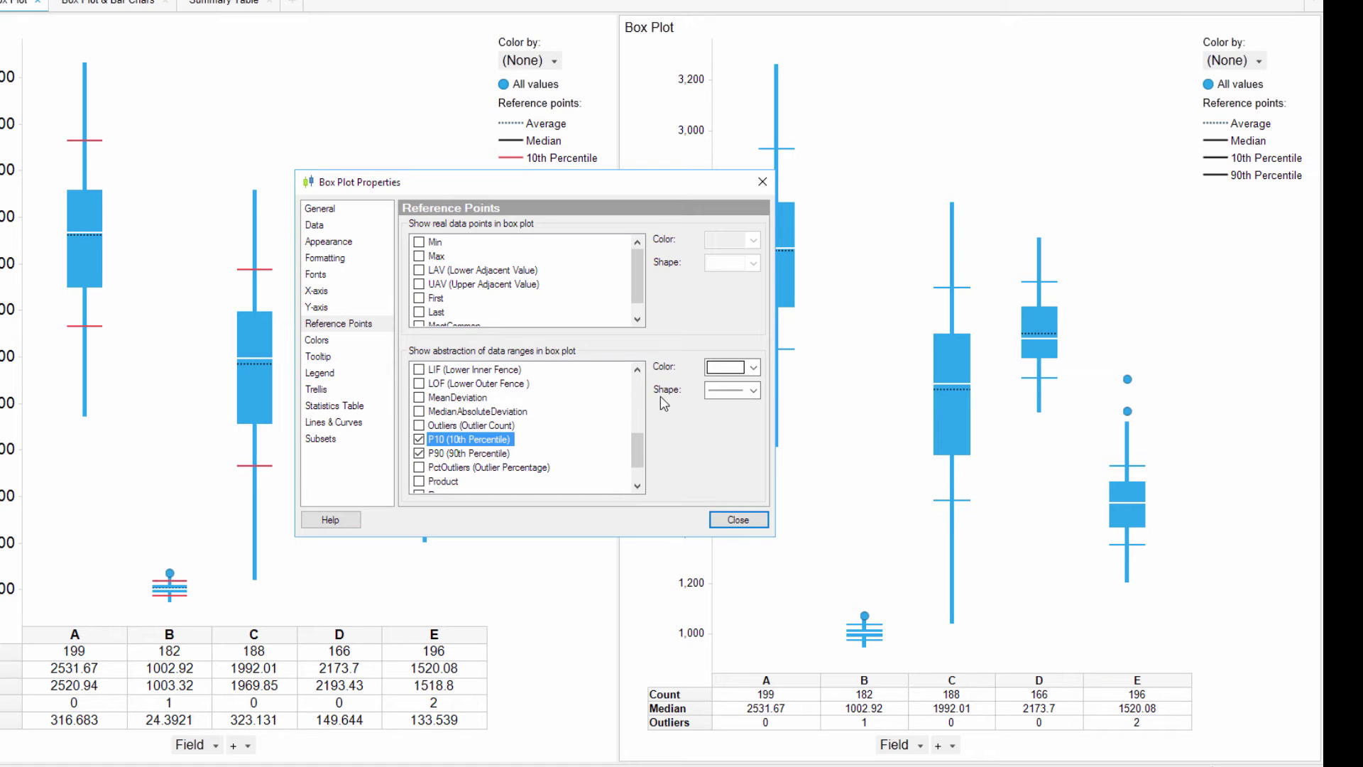
left_click(727, 375)
left_click(768, 433)
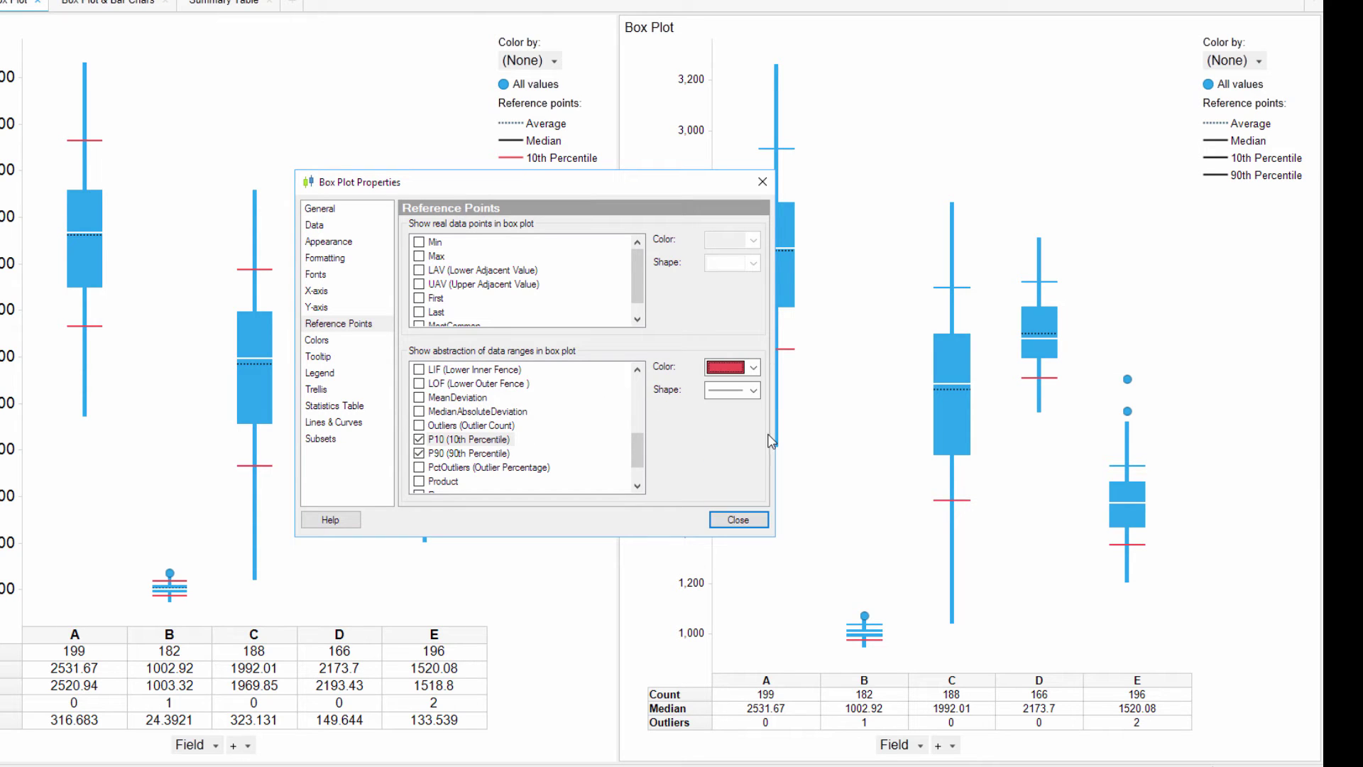
left_click(483, 454)
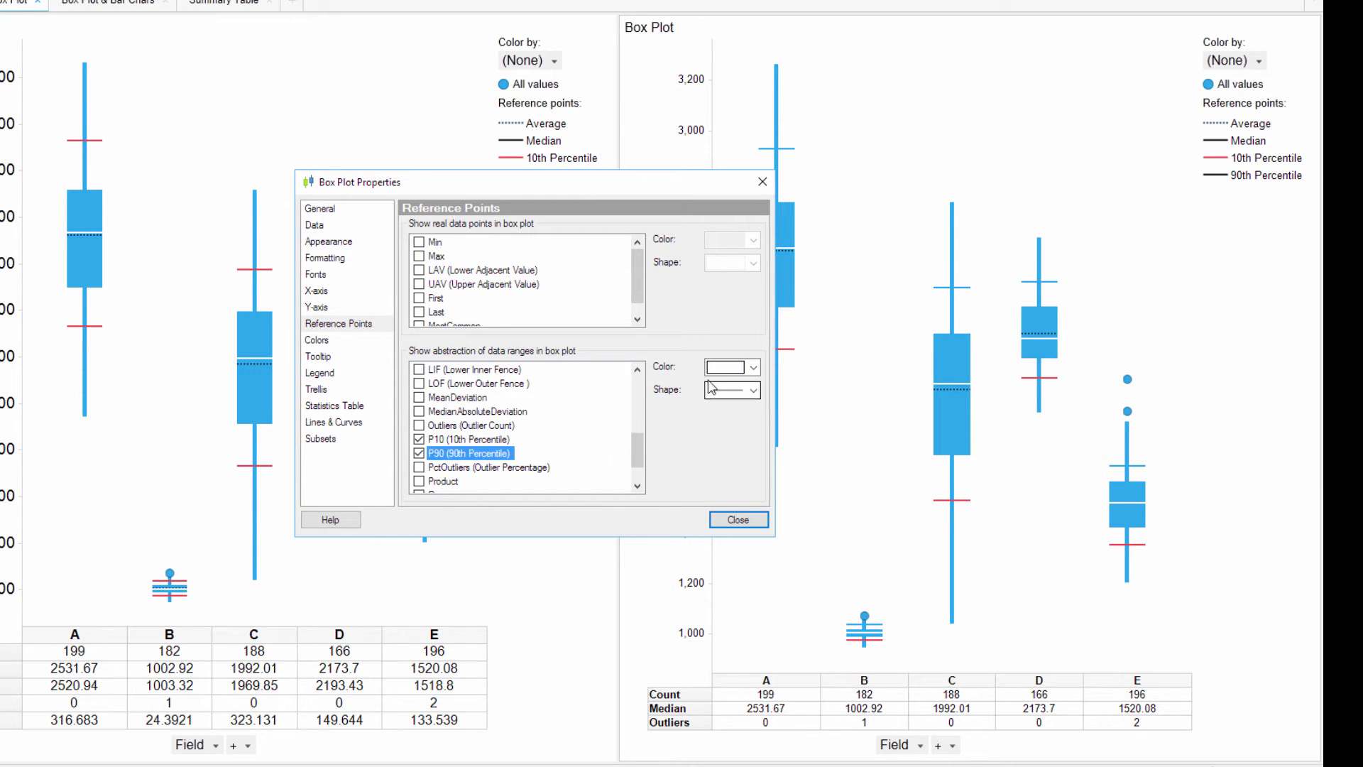
left_click(732, 367)
left_click(772, 434)
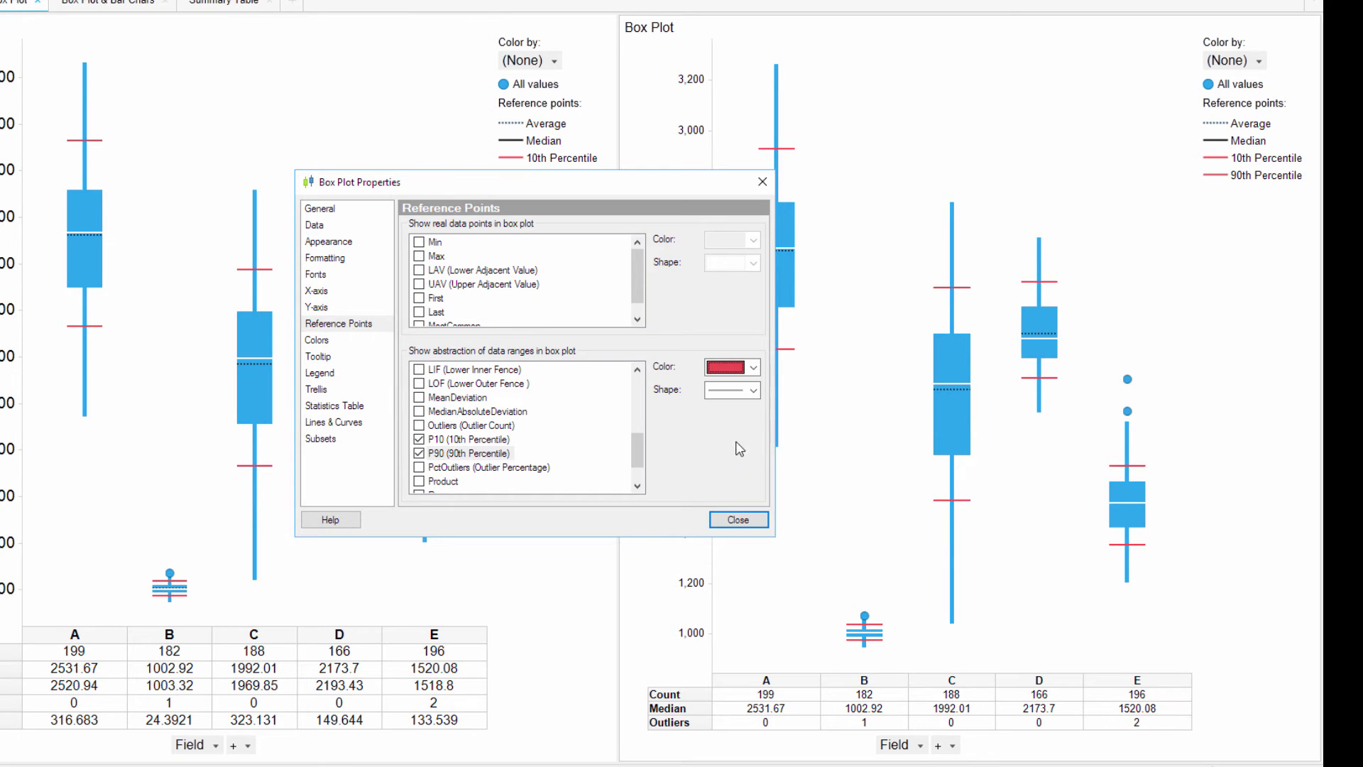
left_click(732, 519)
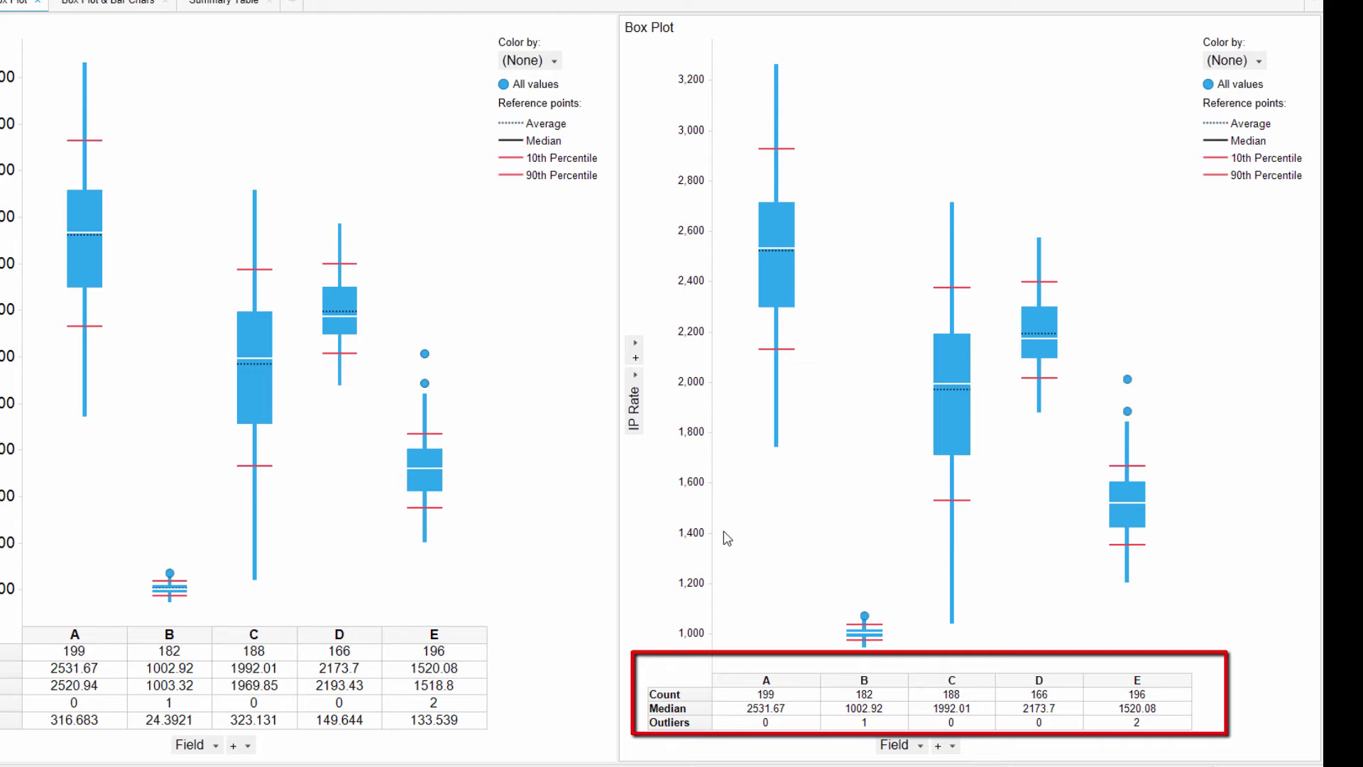
Add Average (moved above Outliers) and Standard Deviation rows to the box plot's statistics table
right_click(726, 531)
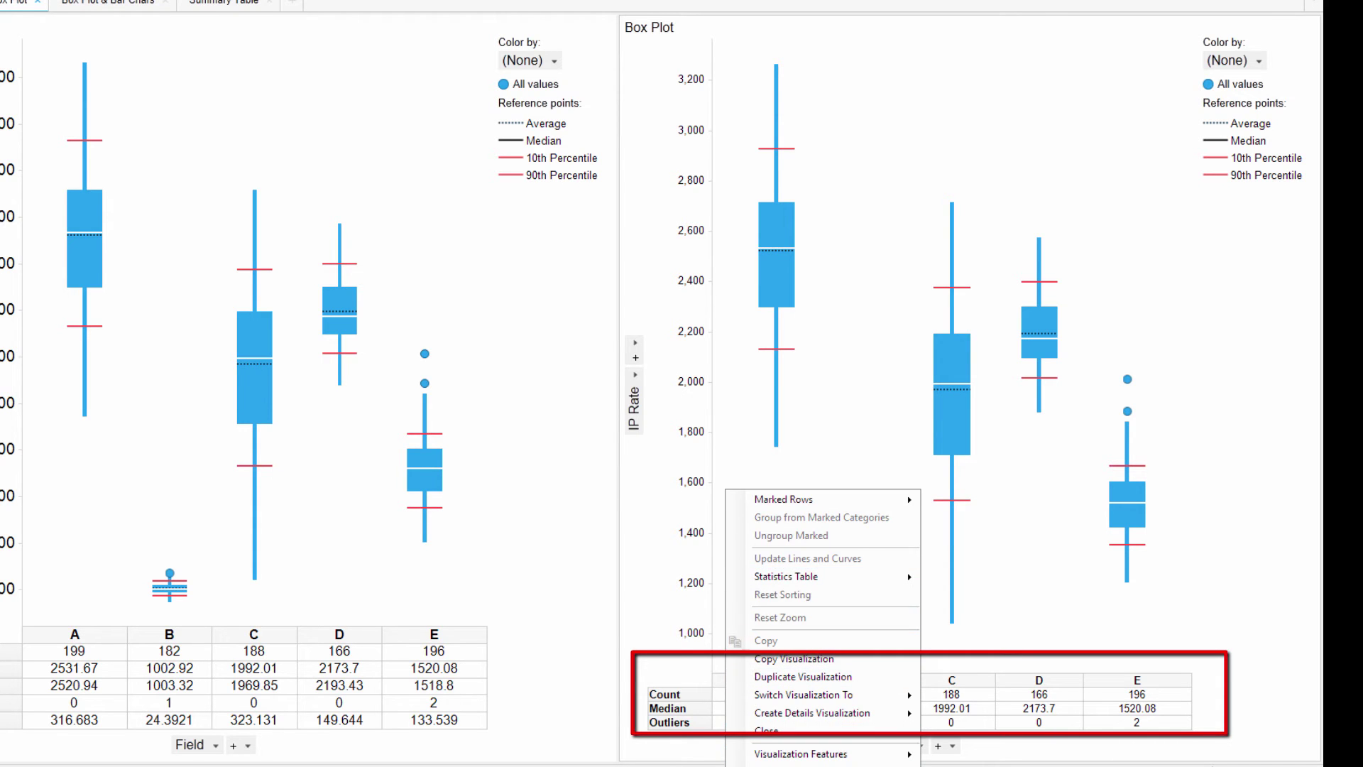
left_click(794, 745)
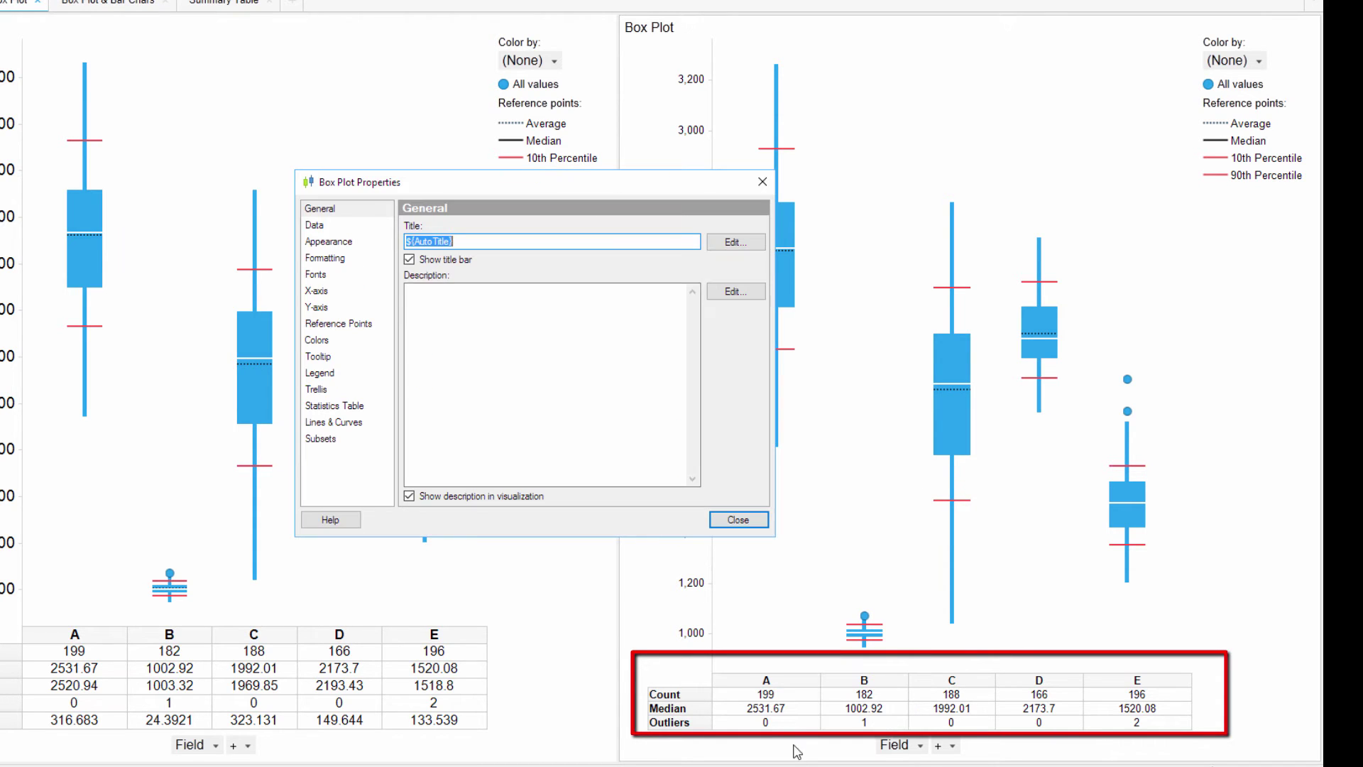
left_click(360, 406)
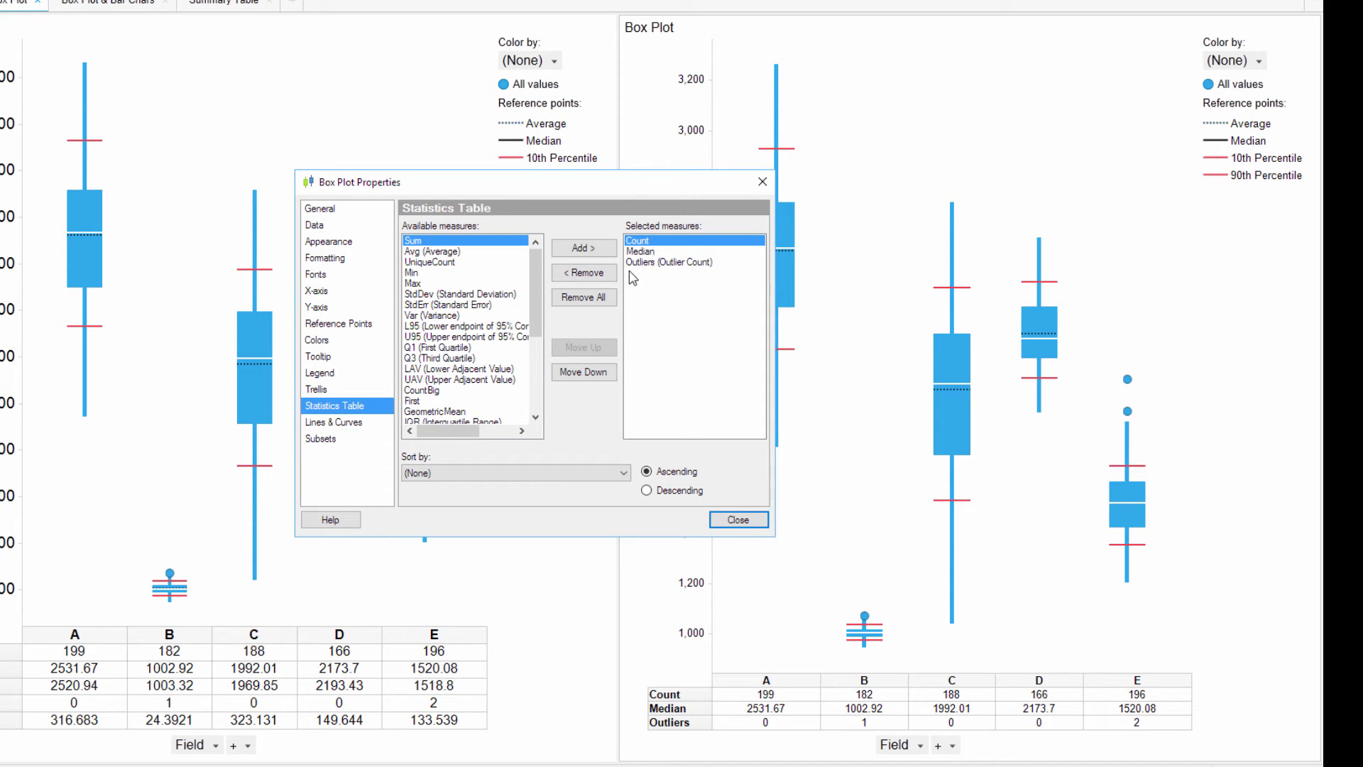
left_click(434, 251)
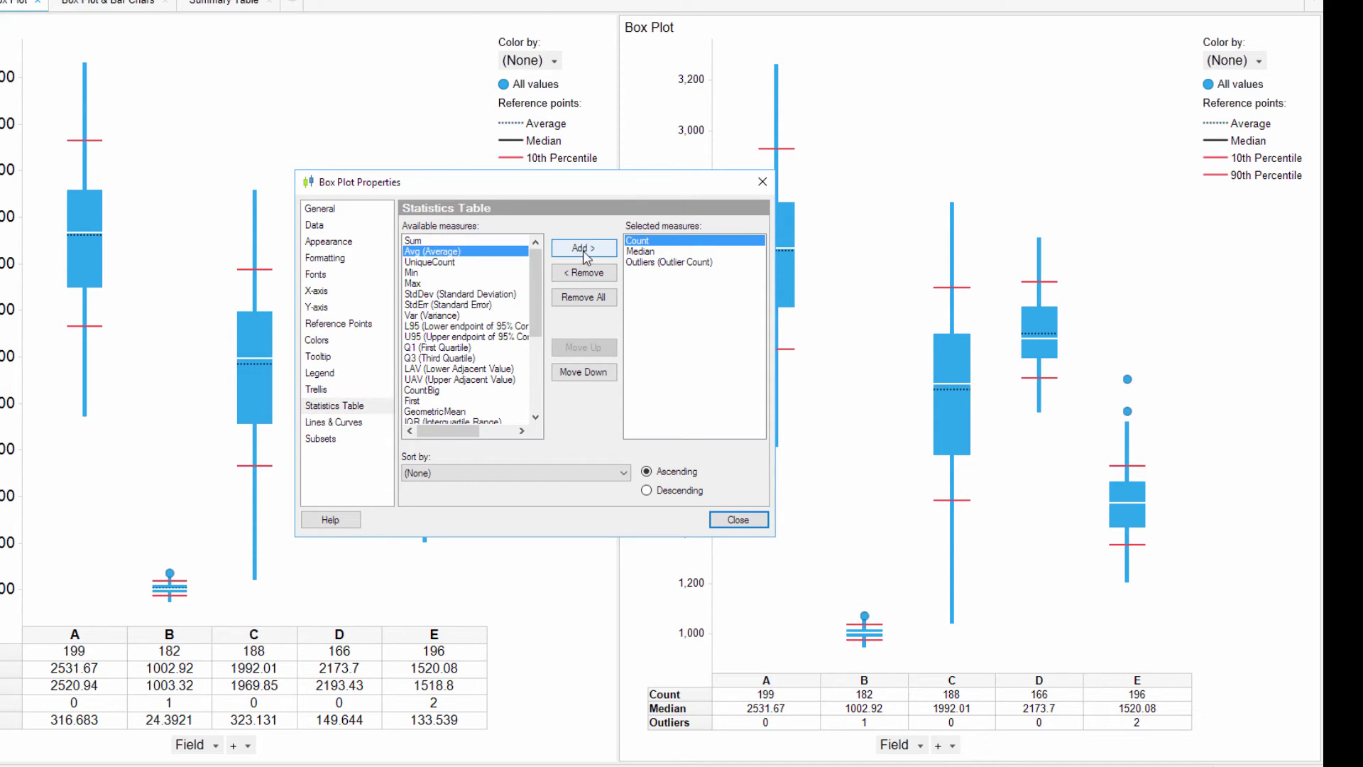
left_click(586, 249)
left_click(657, 273)
left_click(583, 347)
left_click(514, 283)
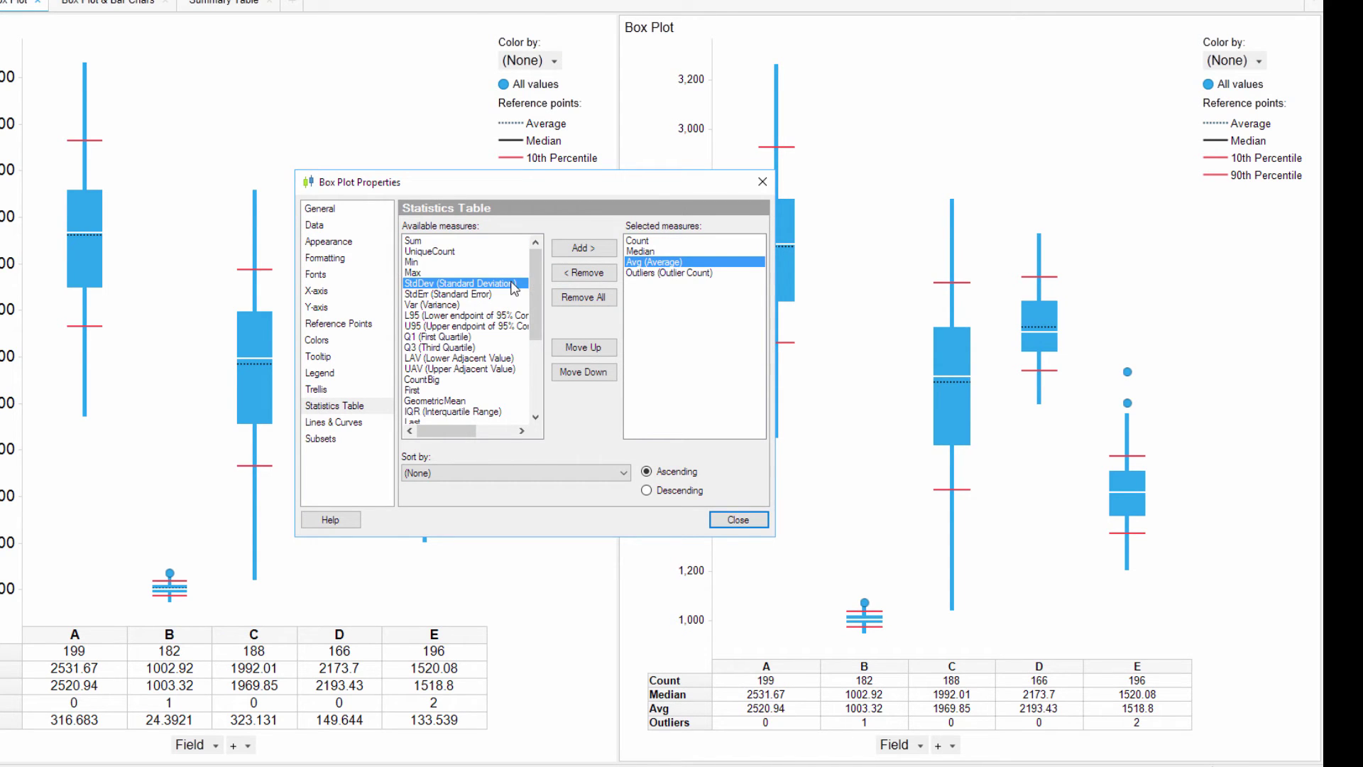
left_click(571, 252)
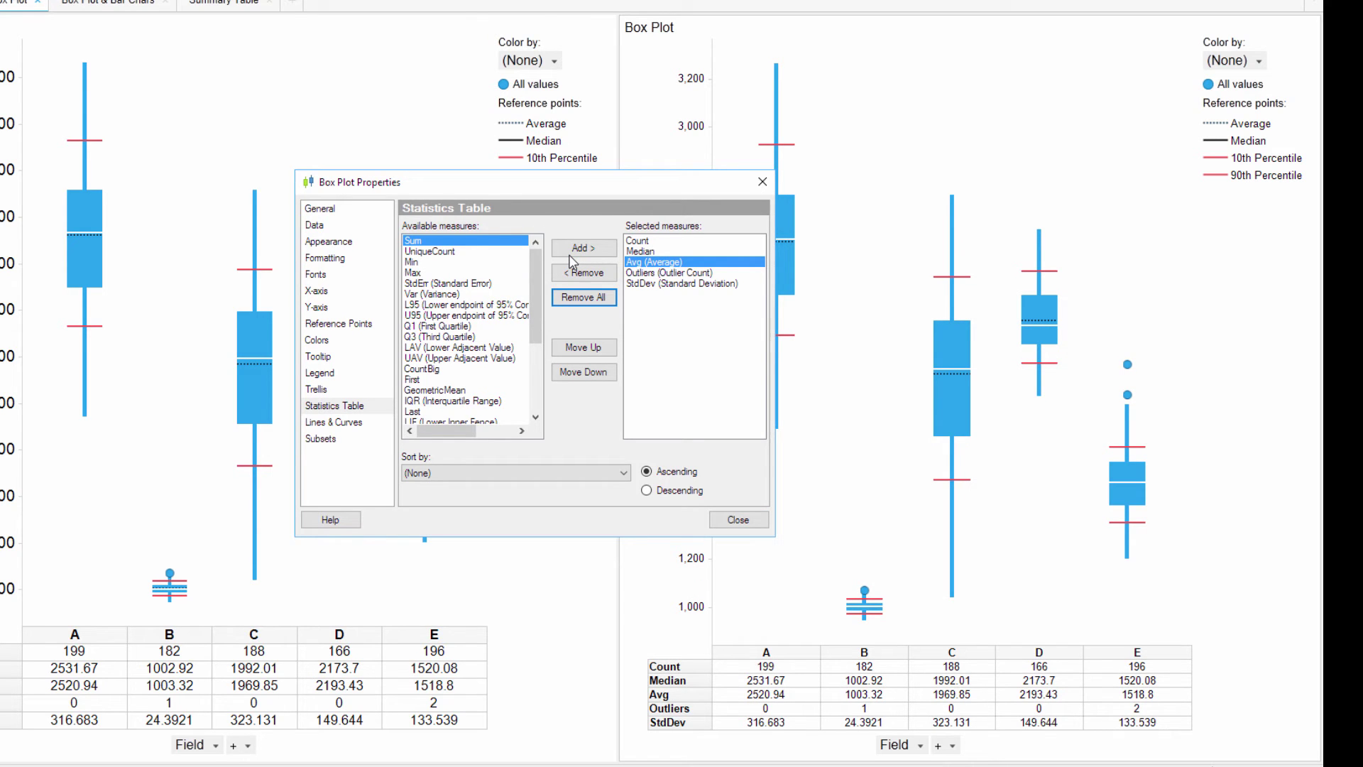
left_click(751, 521)
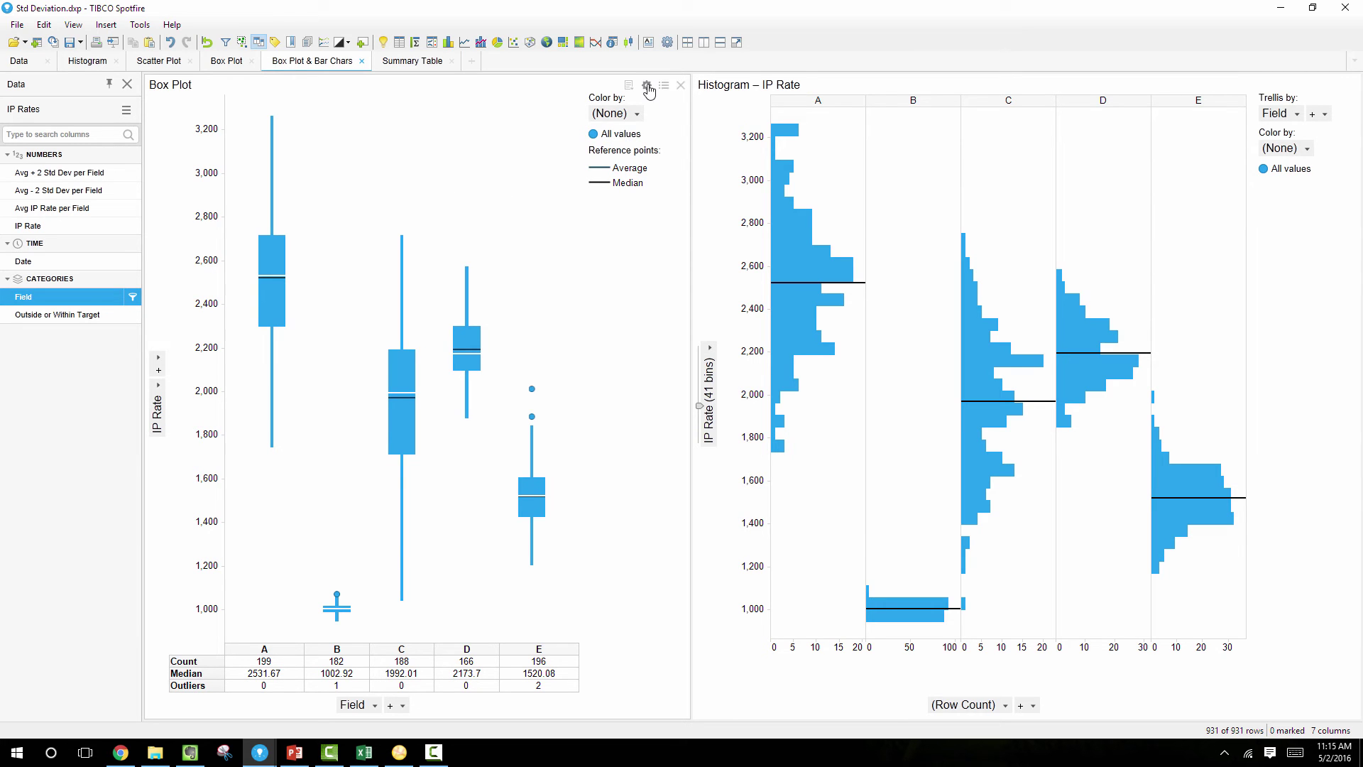
Turn on Show distribution and widen the box width in the box plot's Appearance settings
left_click(649, 84)
left_click(521, 272)
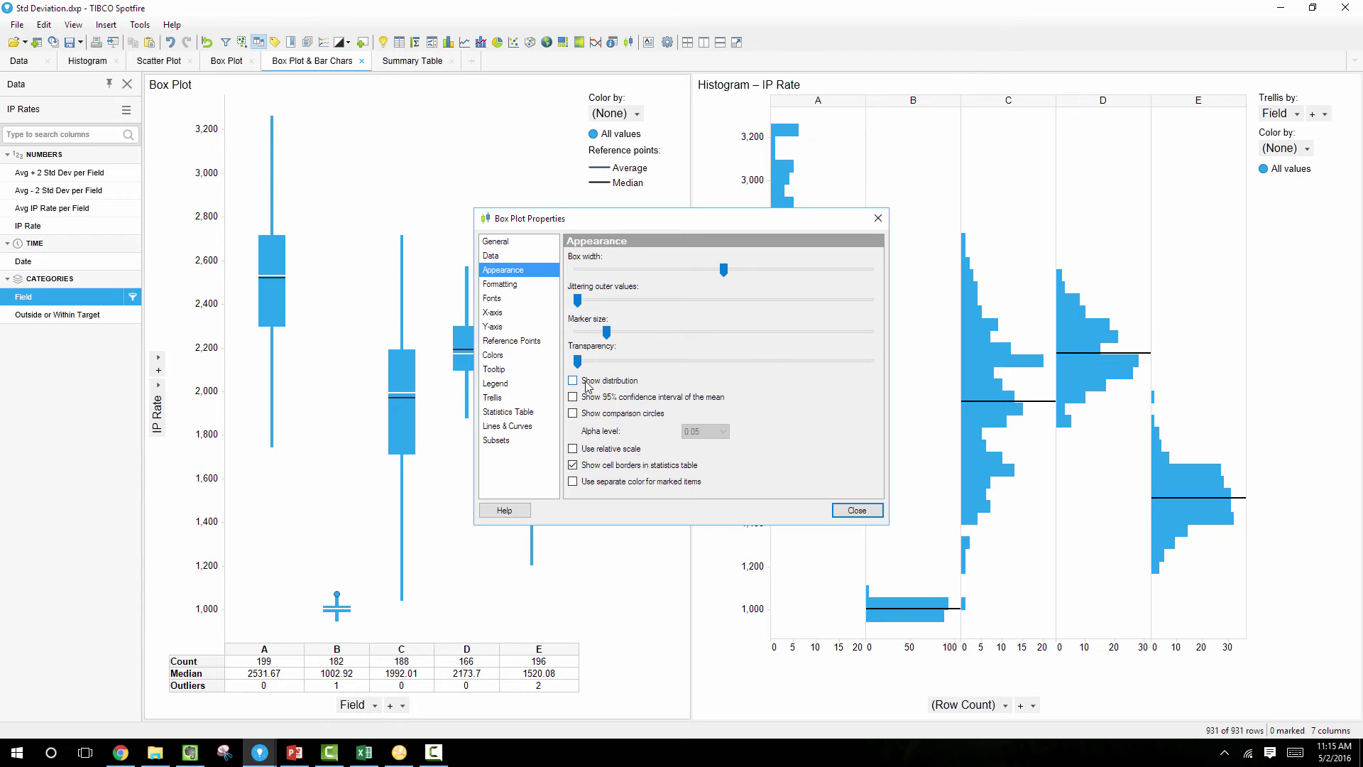
left_click(587, 383)
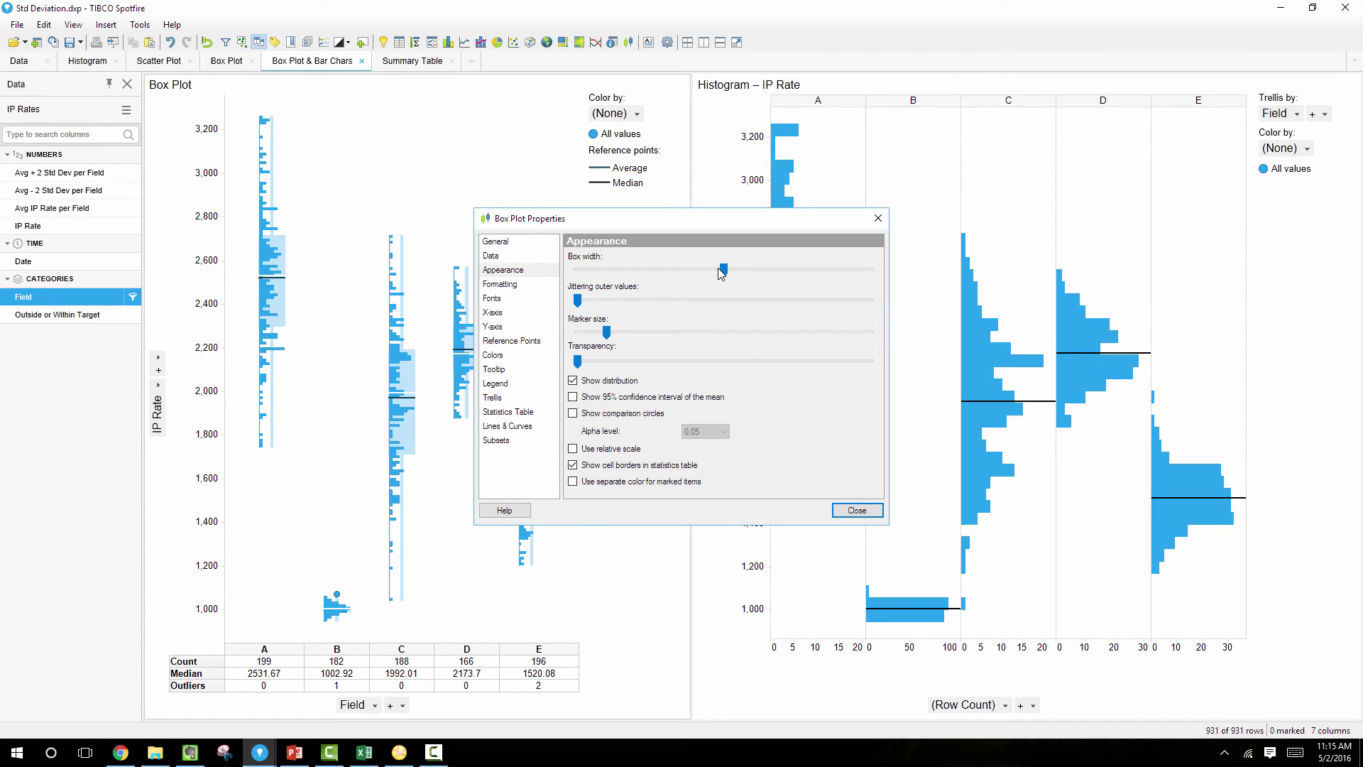
left_click_drag(723, 270, 768, 270)
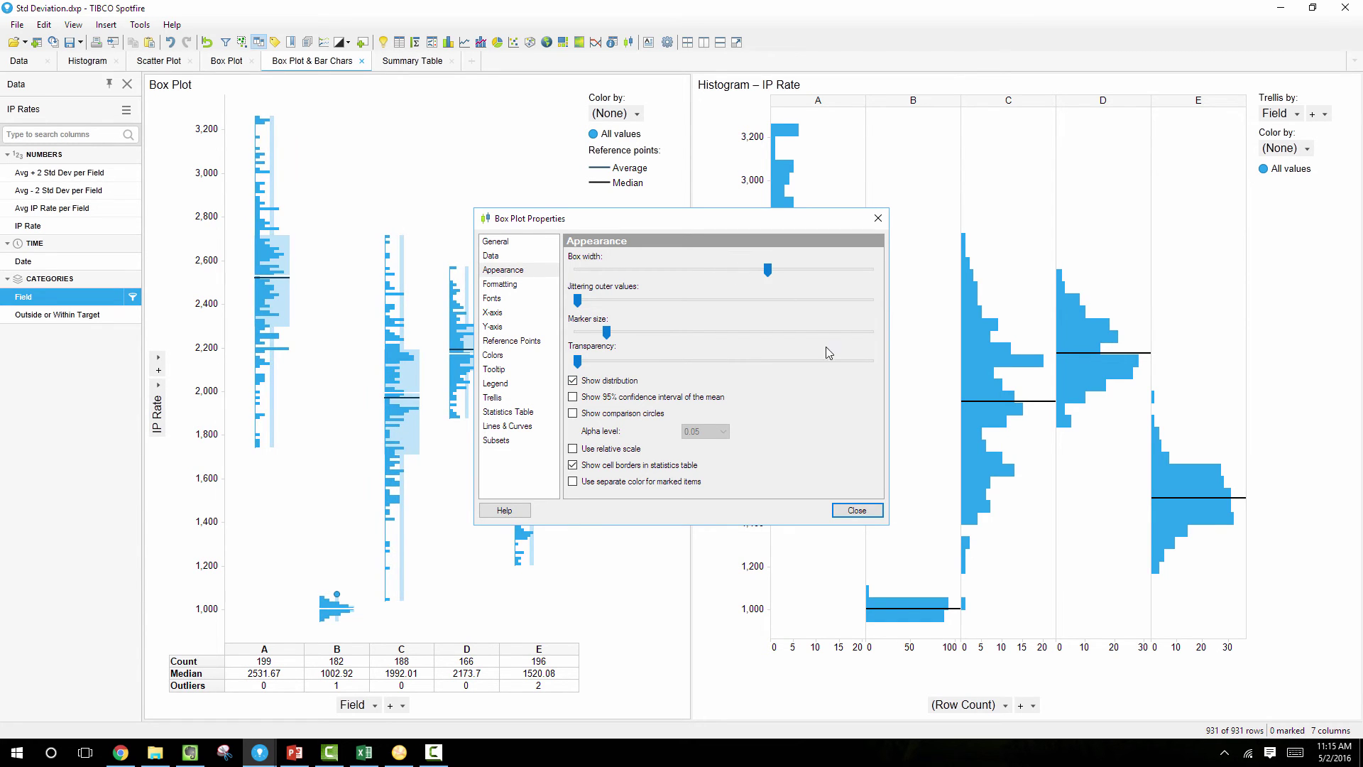
left_click(874, 510)
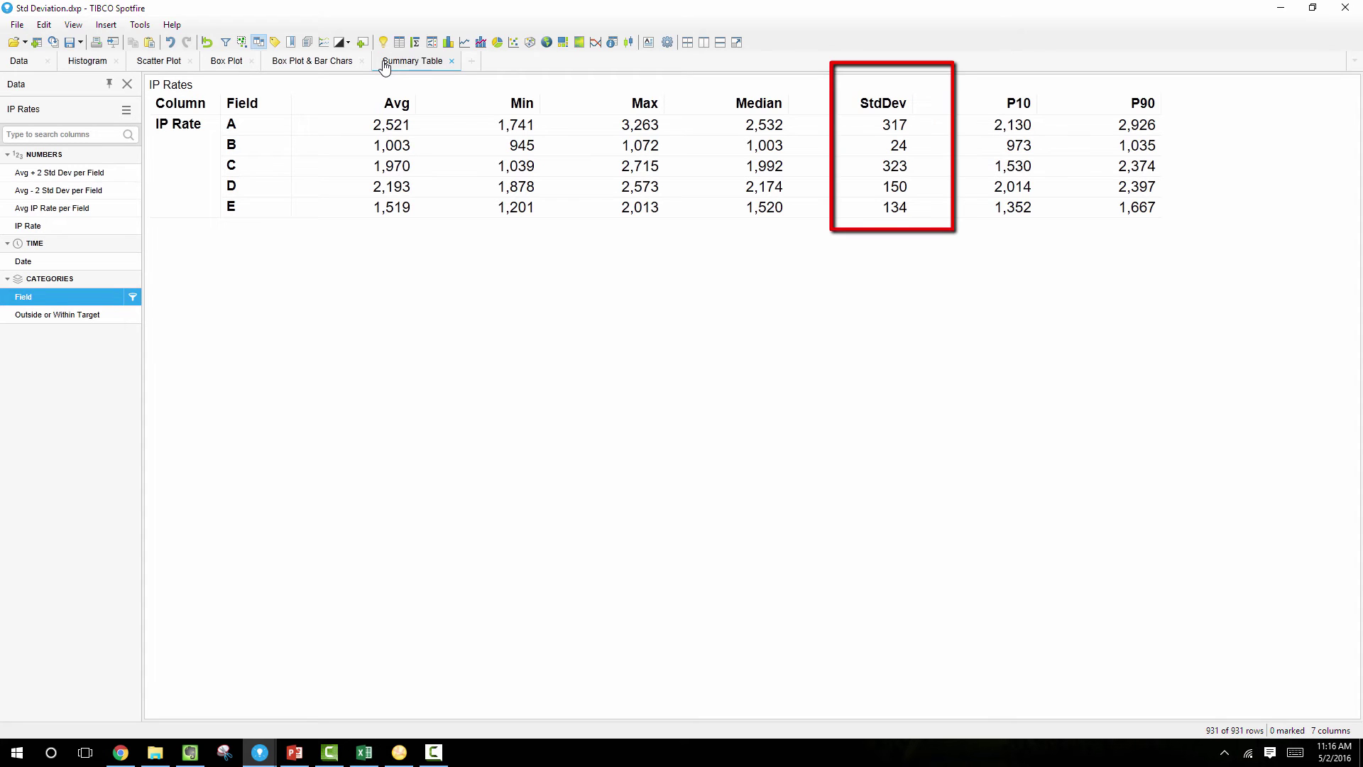
Insert a new summary table, drop its three Avg columns and categorize it by Field
left_click(612, 44)
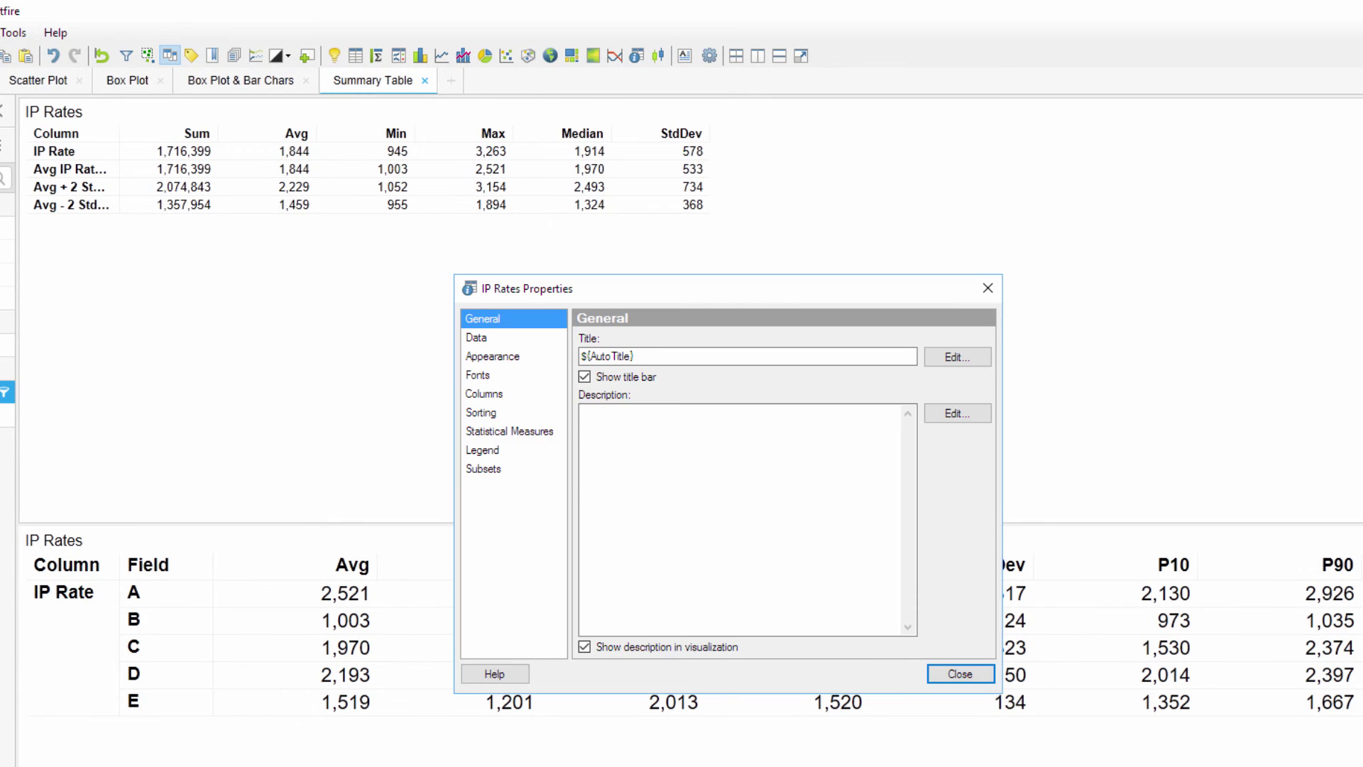
left_click(514, 396)
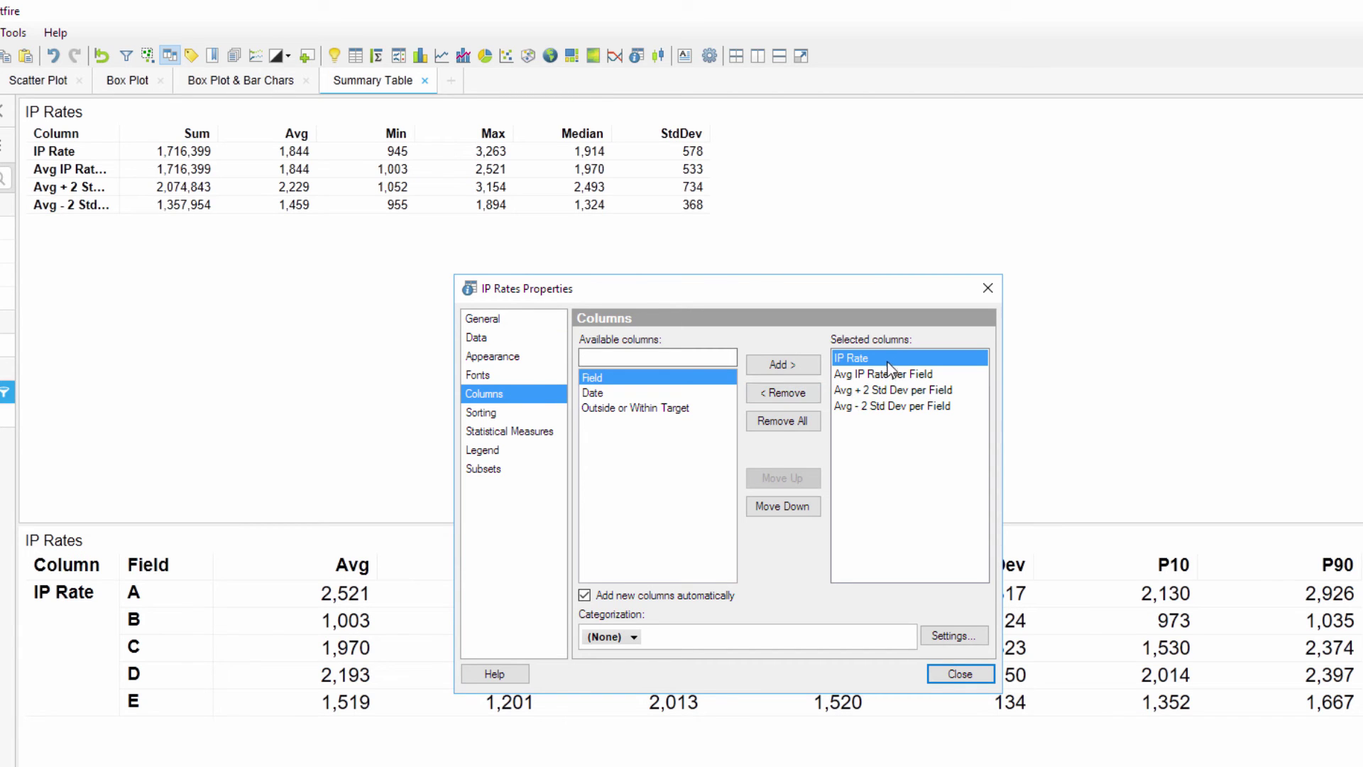
left_click_drag(883, 376, 854, 409)
left_click(784, 391)
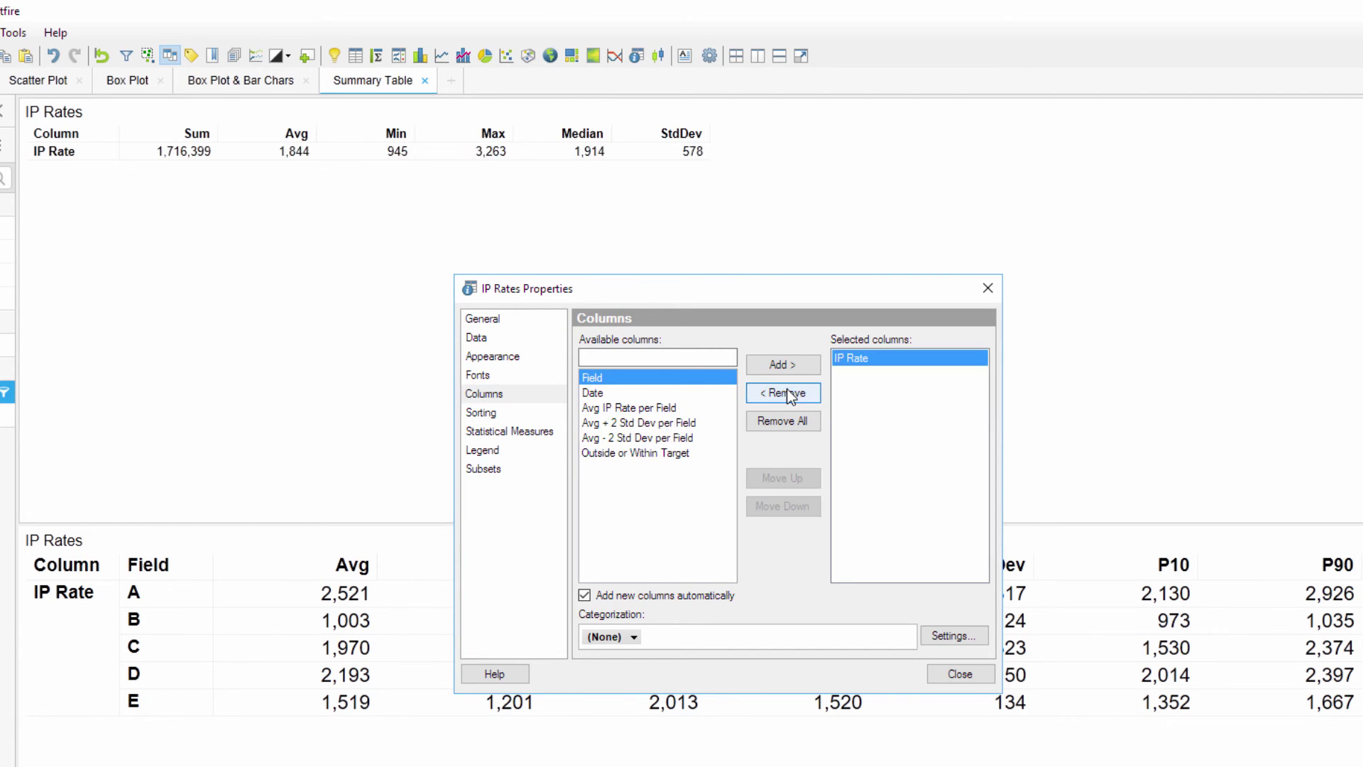
left_click(631, 636)
left_click(622, 688)
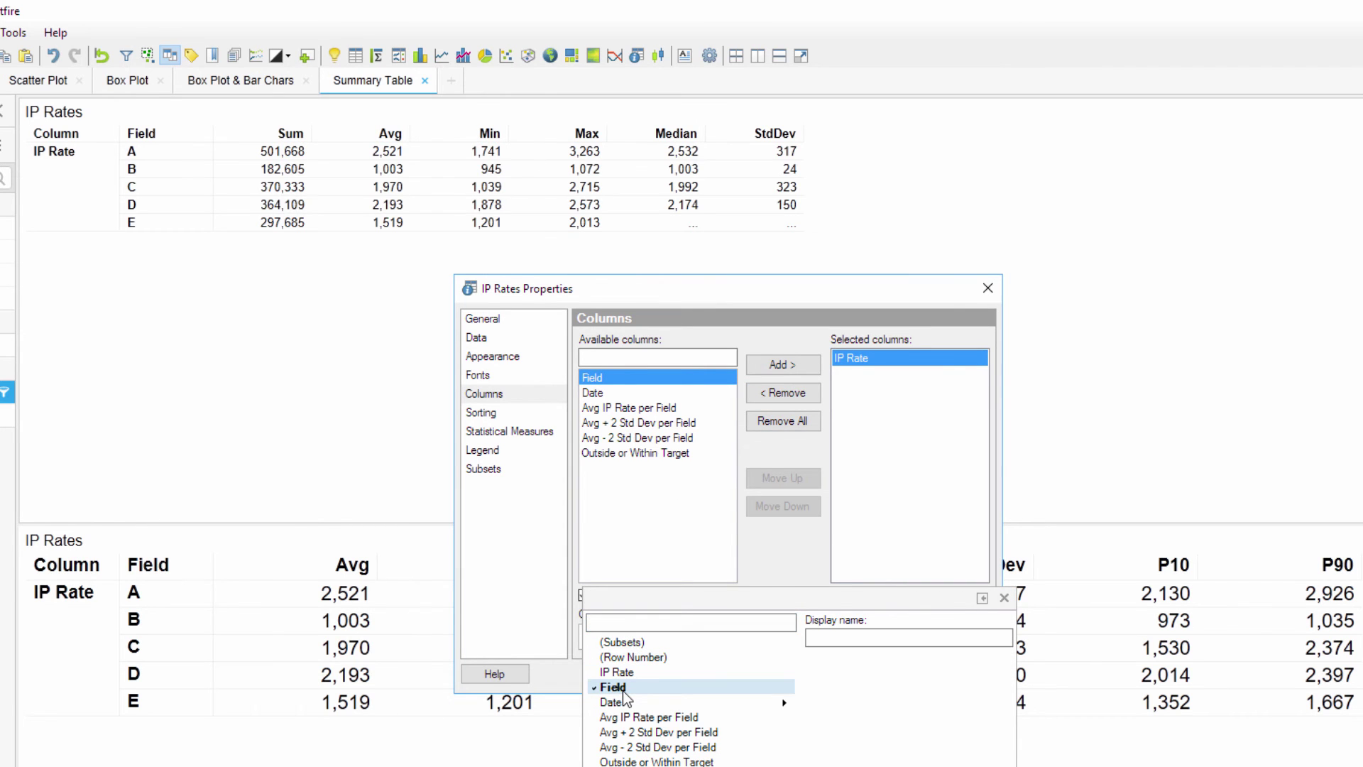
left_click(607, 561)
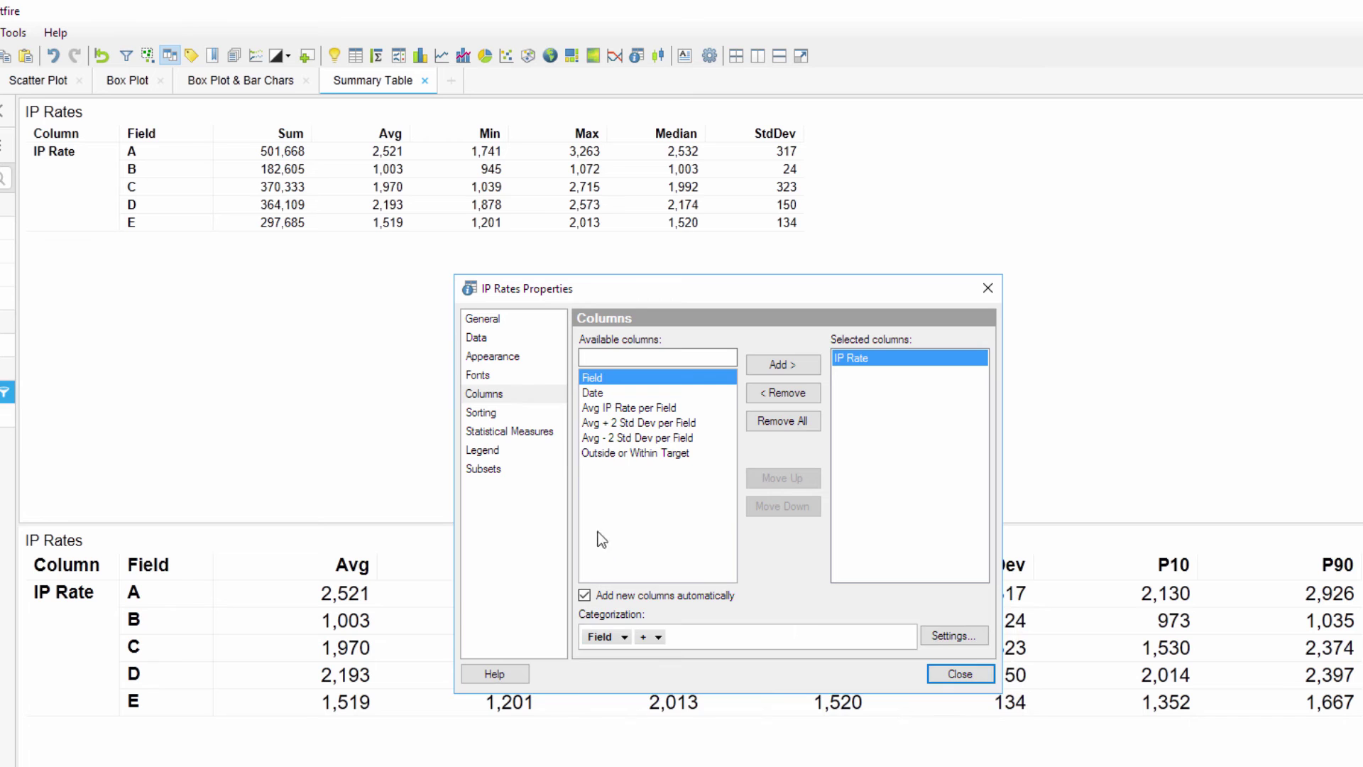
Remove Sum and add P10 and P90 to the summary table's statistical measures
left_click(543, 436)
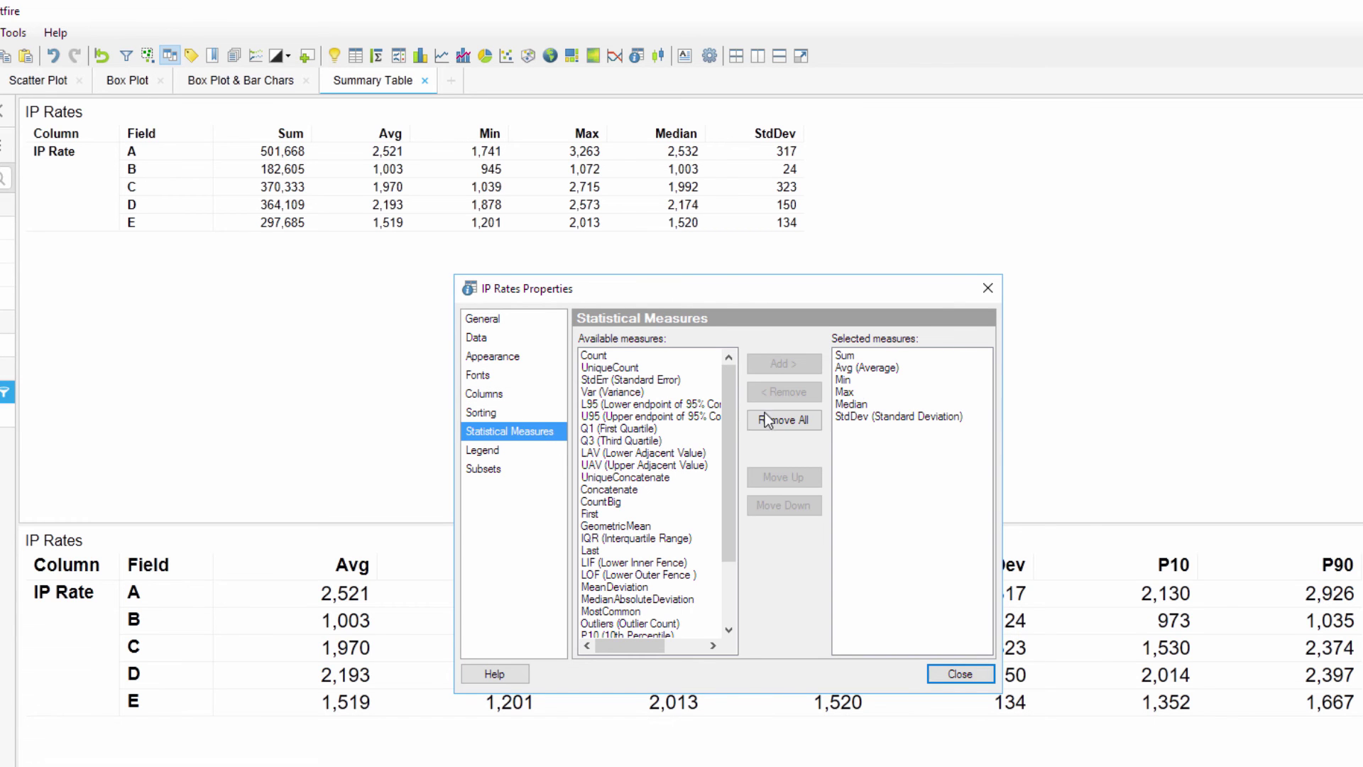
left_click(880, 355)
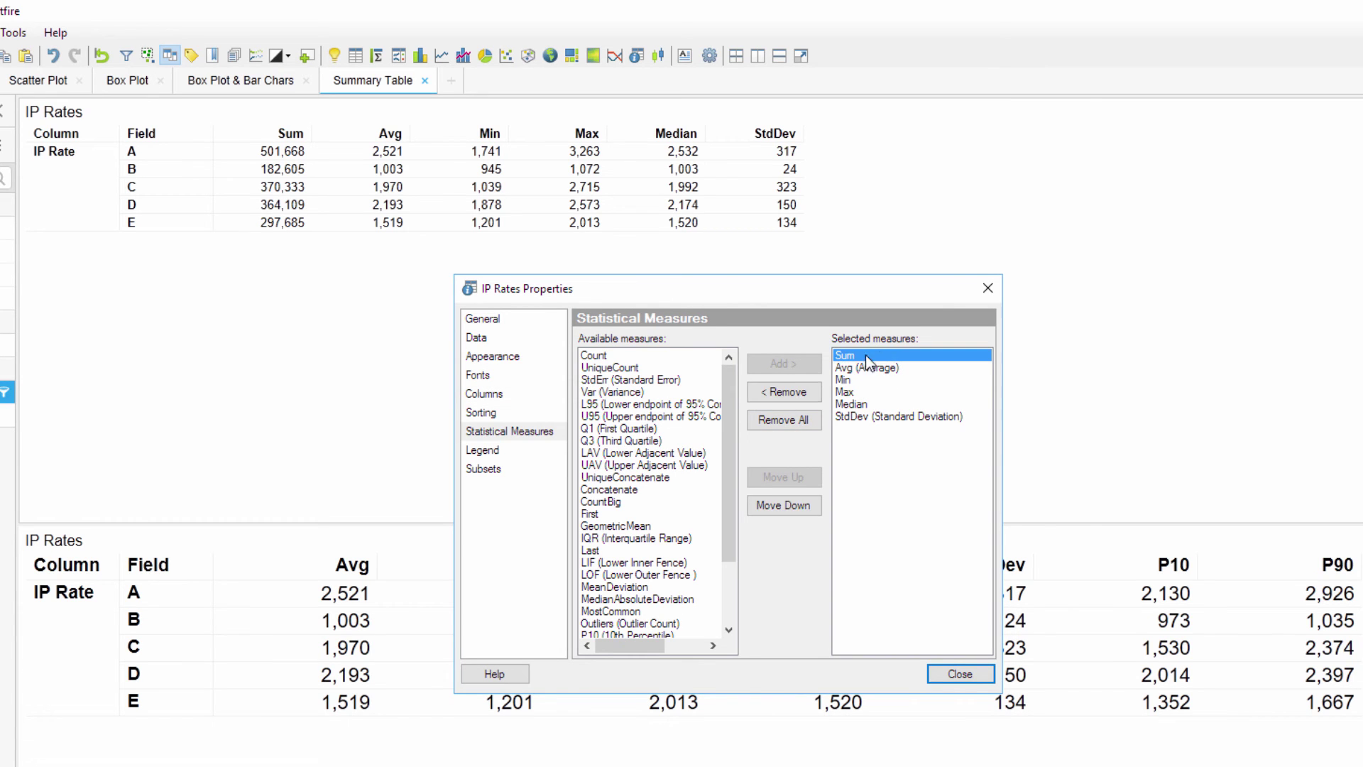
left_click(791, 392)
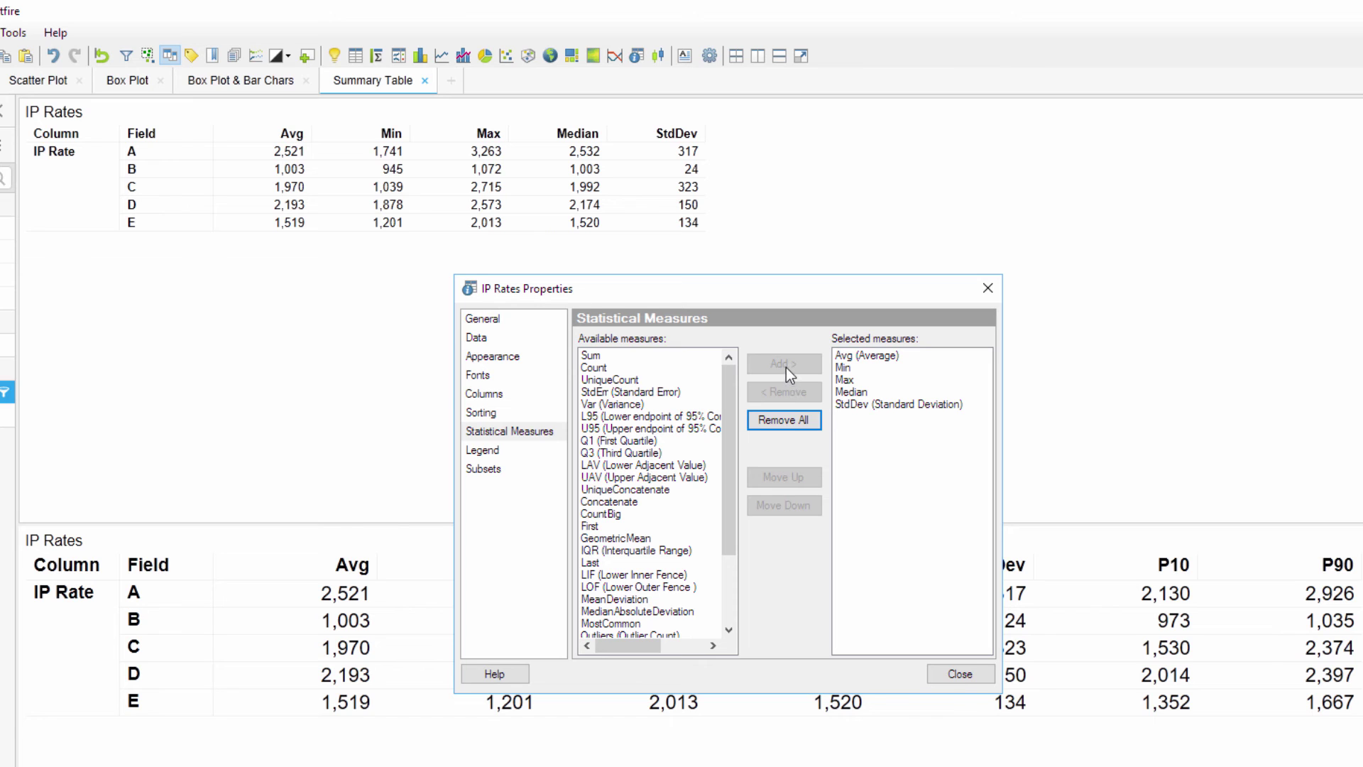
left_click_drag(736, 386, 718, 460)
left_click(639, 551)
left_click(639, 563, "shift")
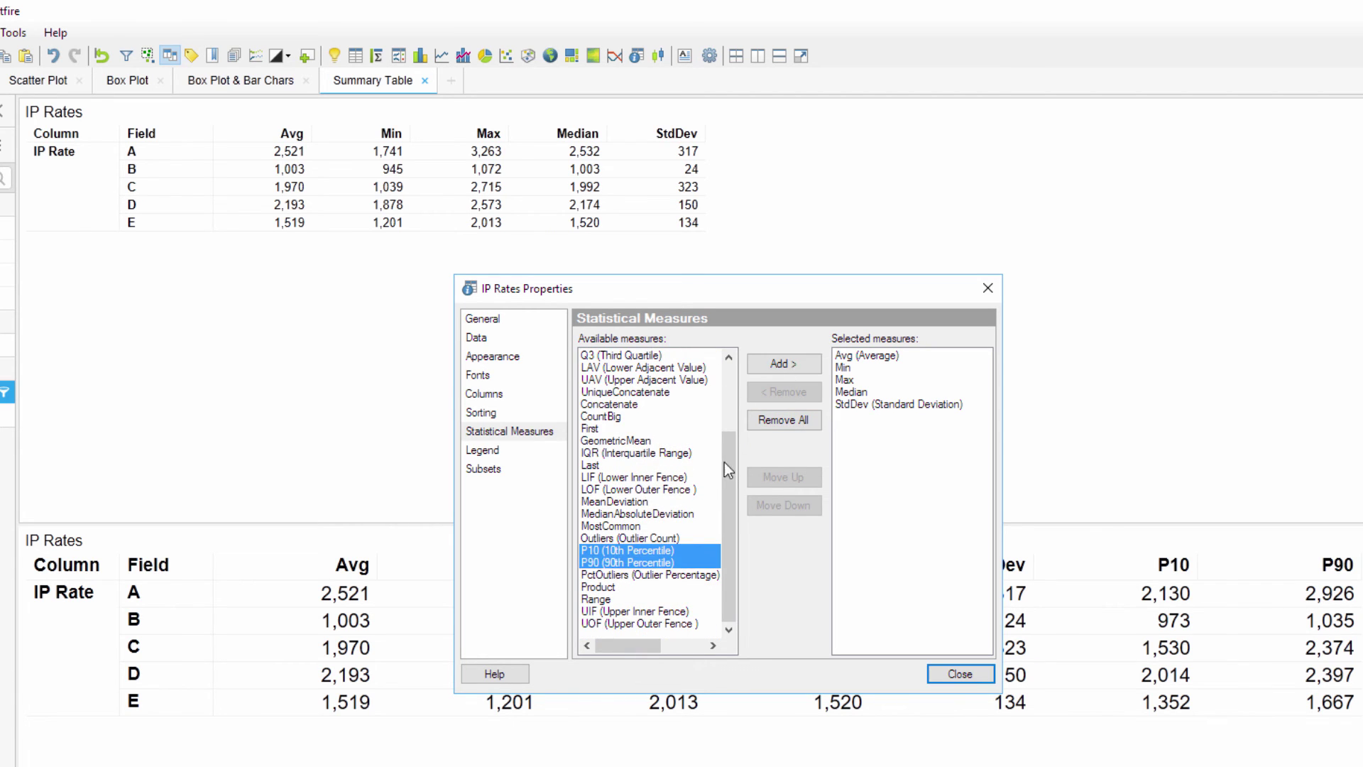
left_click(777, 366)
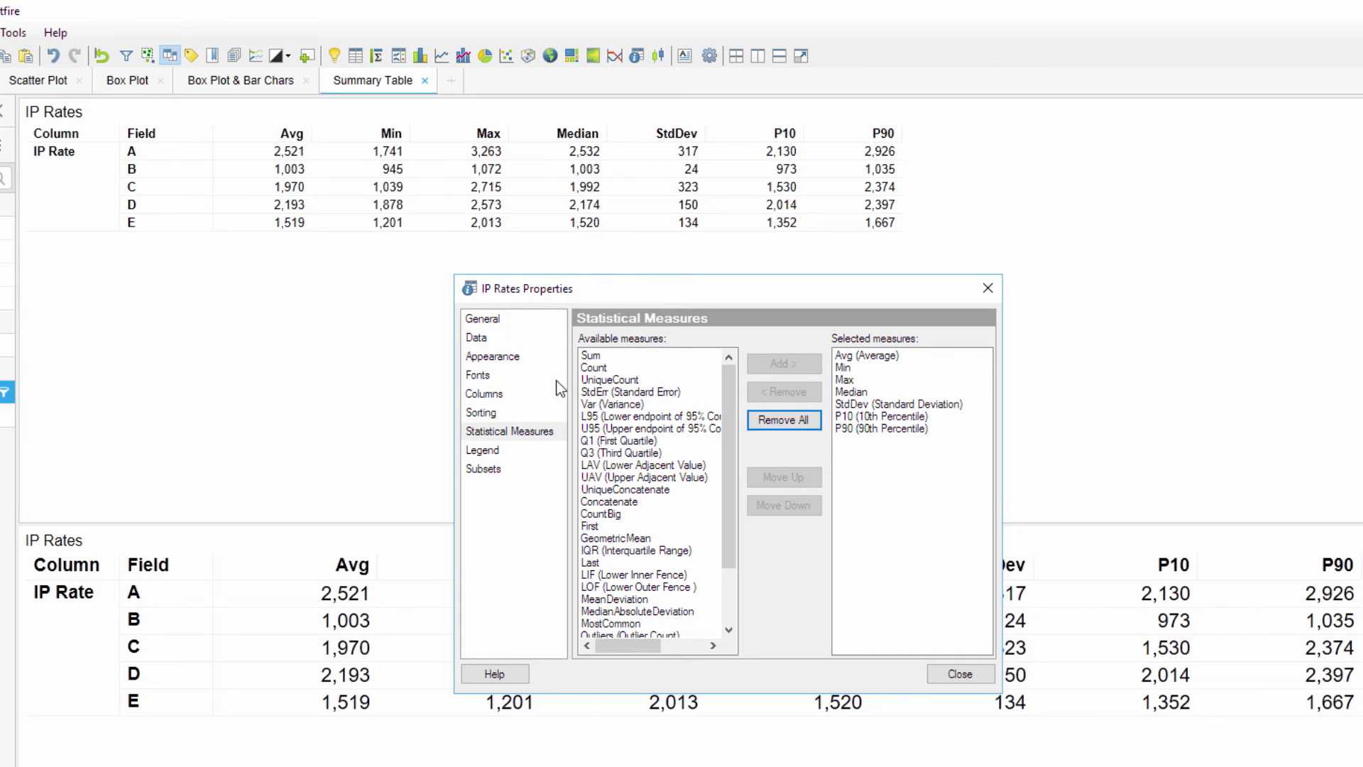
Set the summary table's text size to 14 and header size to 12
left_click(511, 376)
left_click(803, 568)
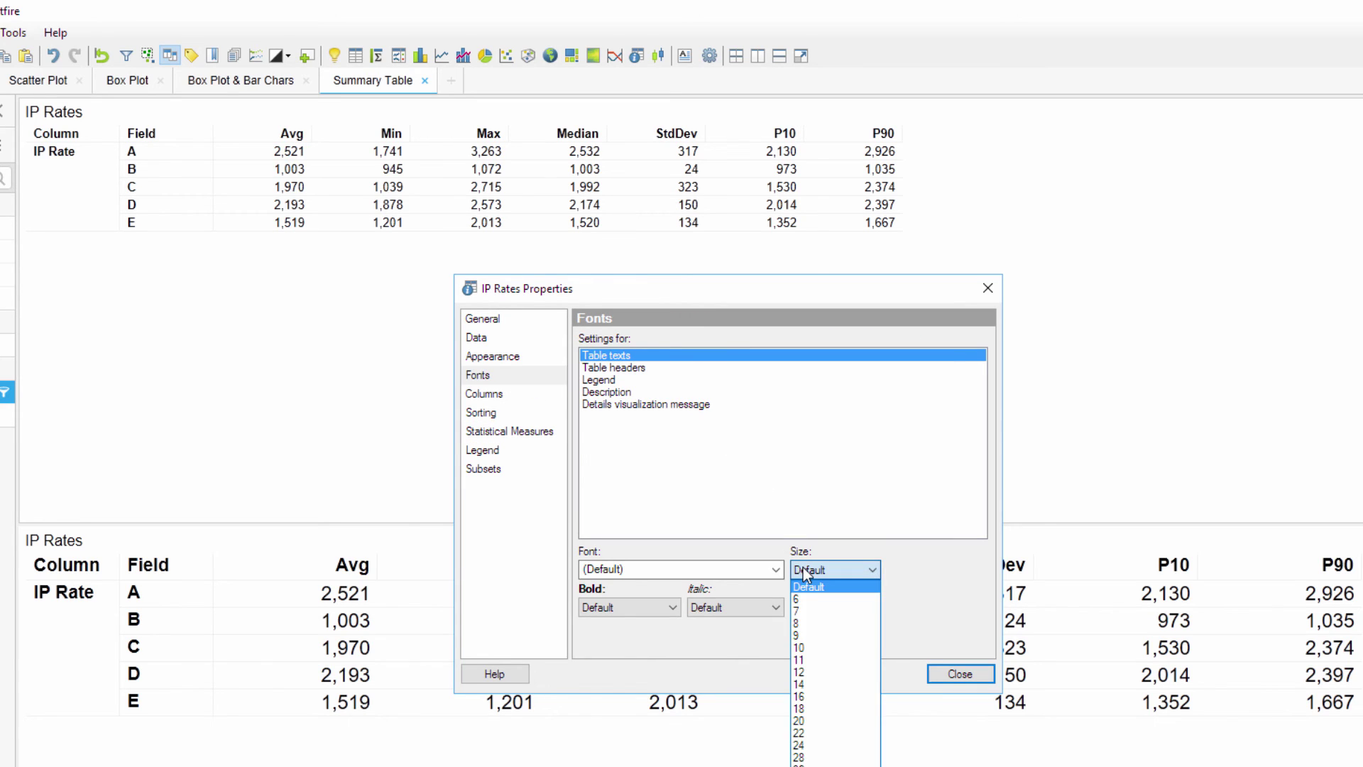
left_click(816, 684)
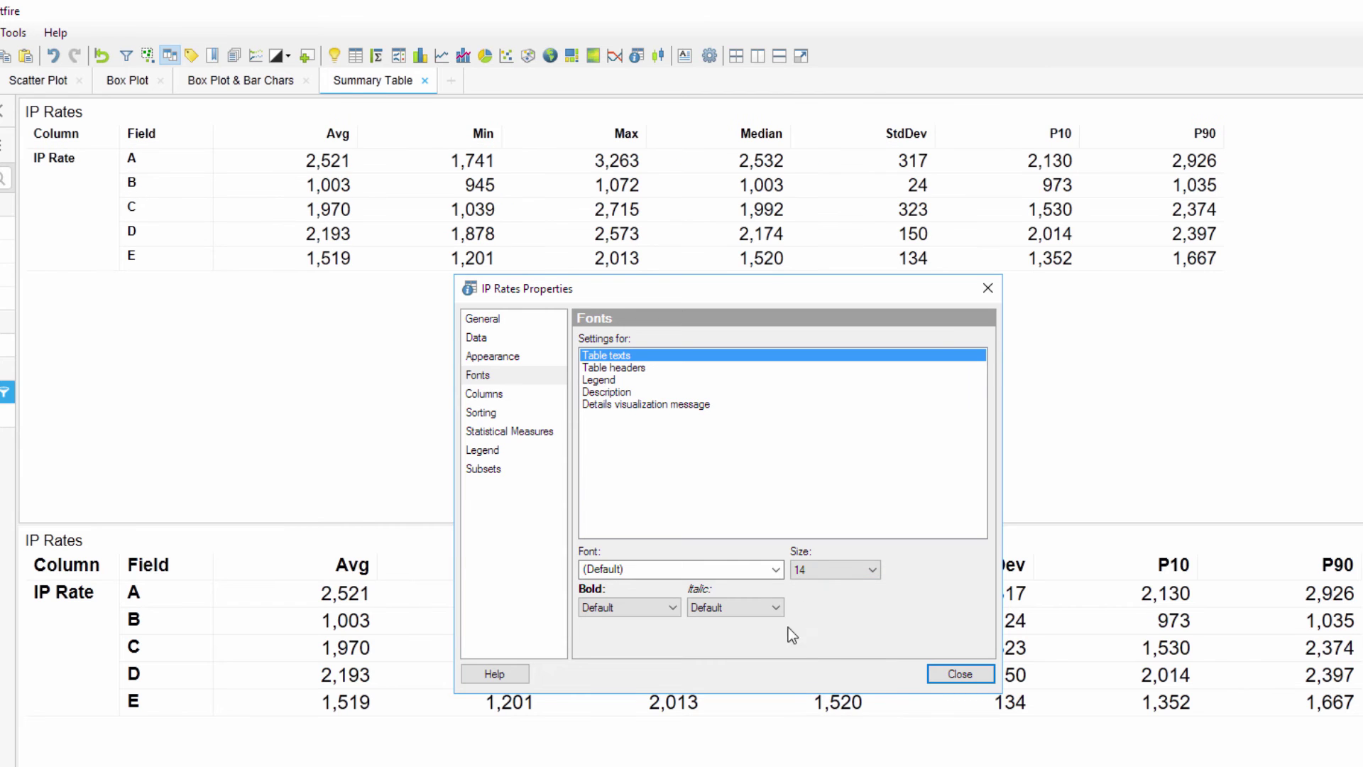
left_click(614, 367)
left_click(873, 569)
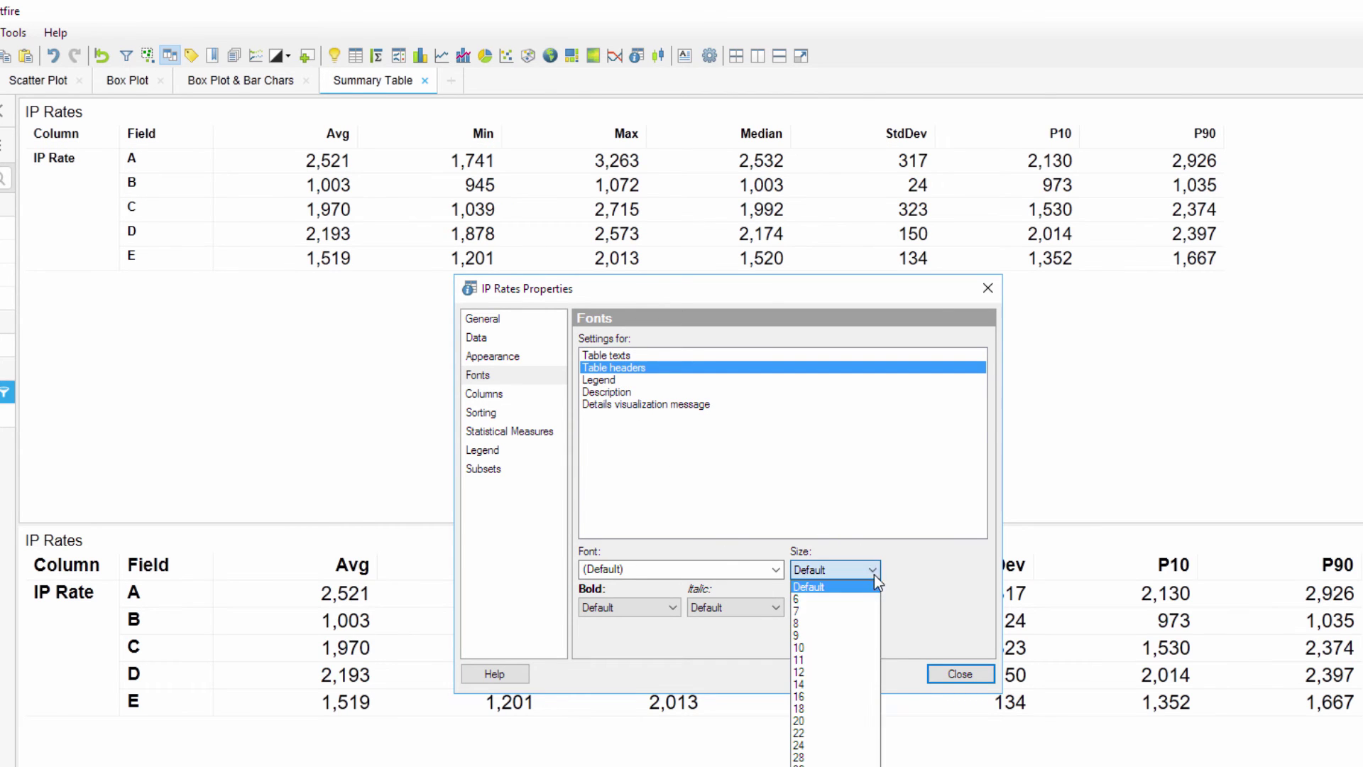
left_click(837, 672)
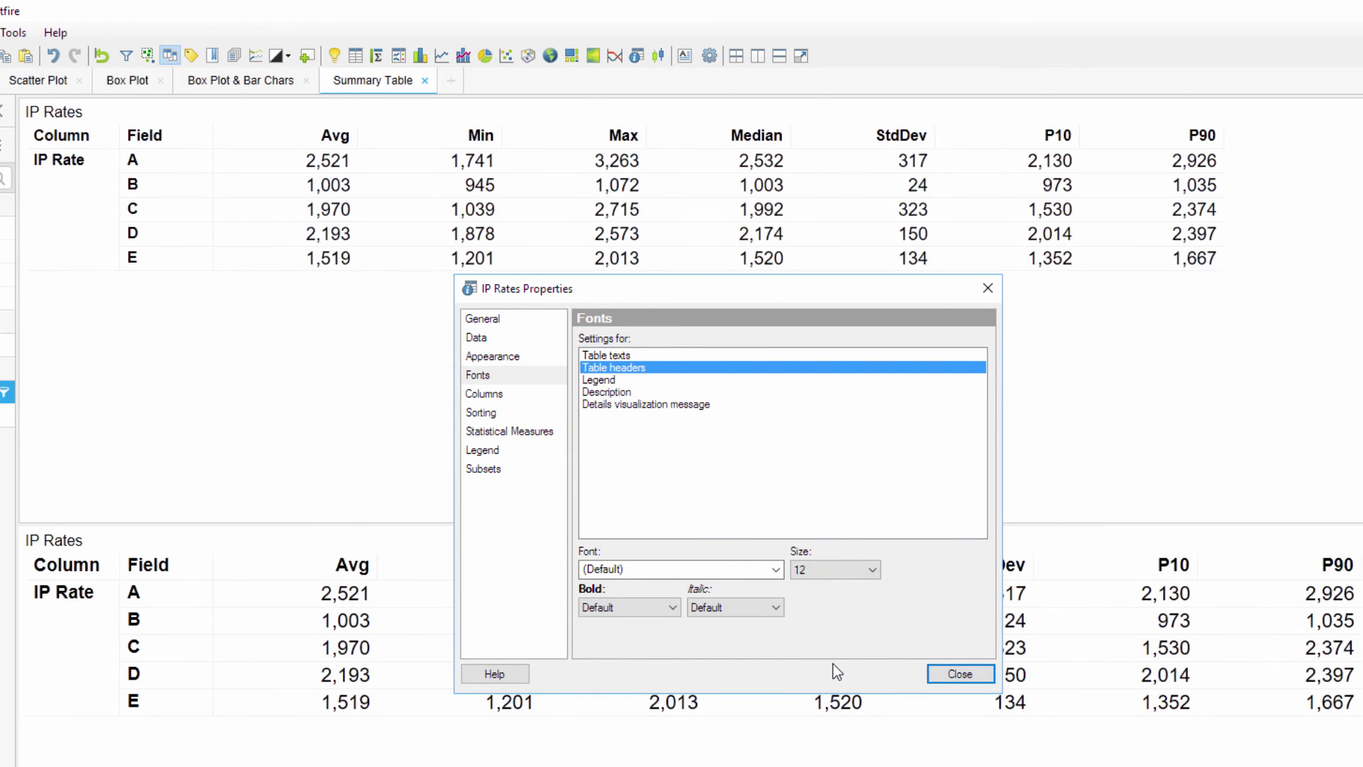
left_click(954, 675)
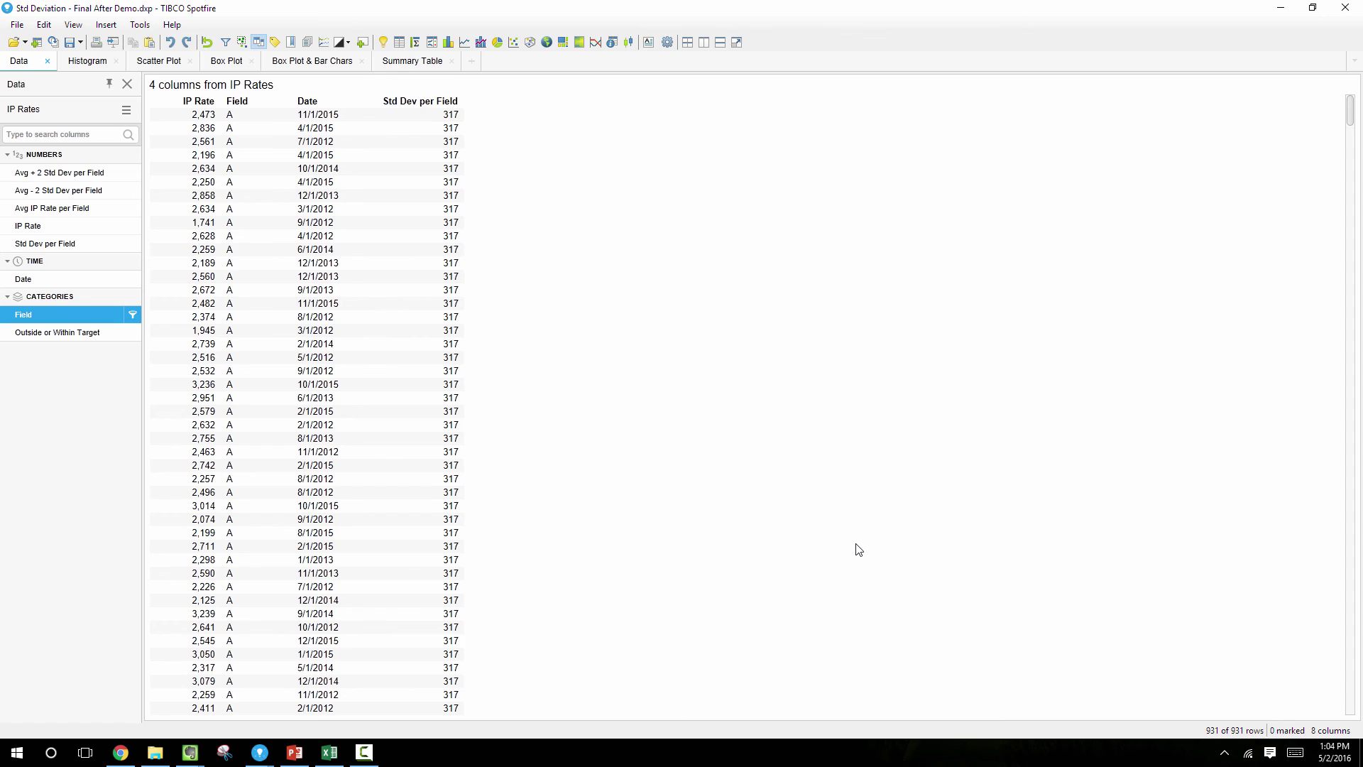
Open the Insert menu from the IP Rates data table page
left_click(106, 26)
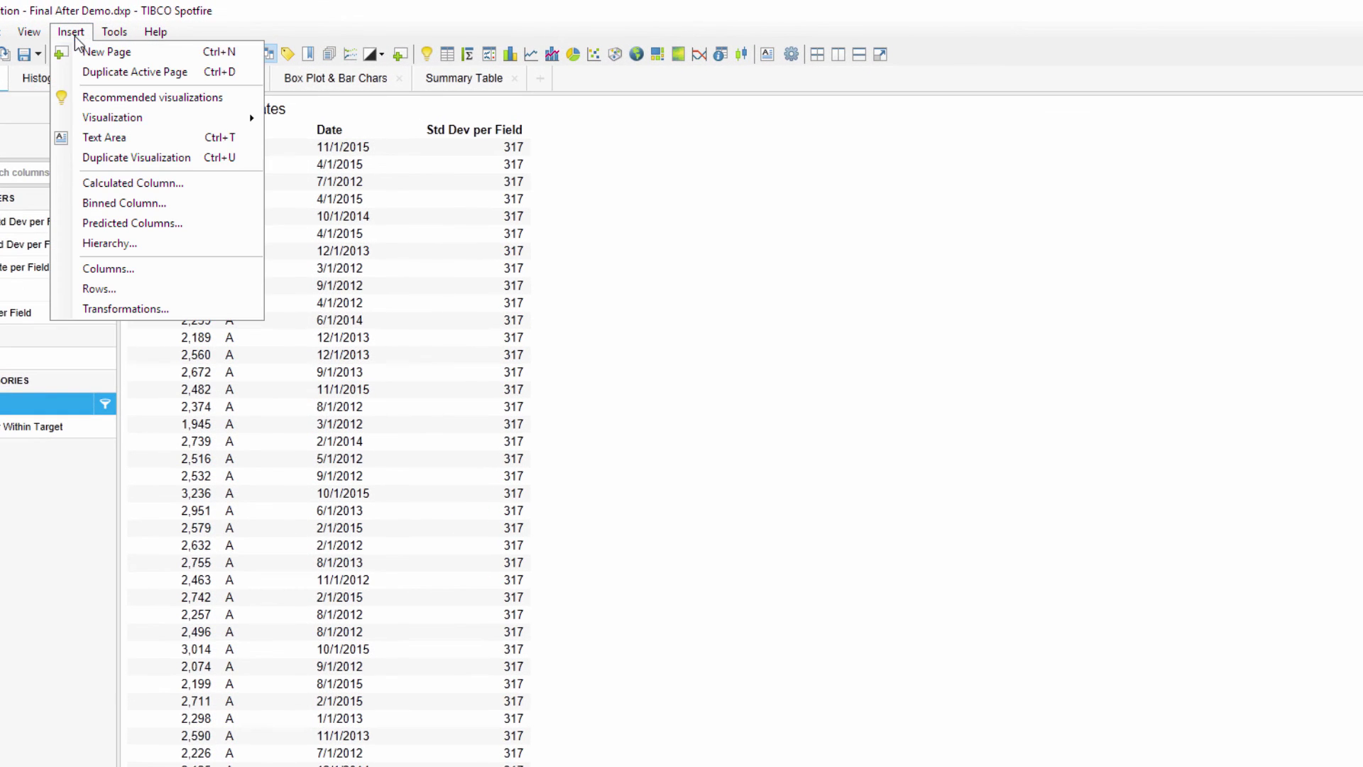
Create a standard-deviation binned IP Rate column, appending ' - by Std Dev' to its name
left_click(117, 203)
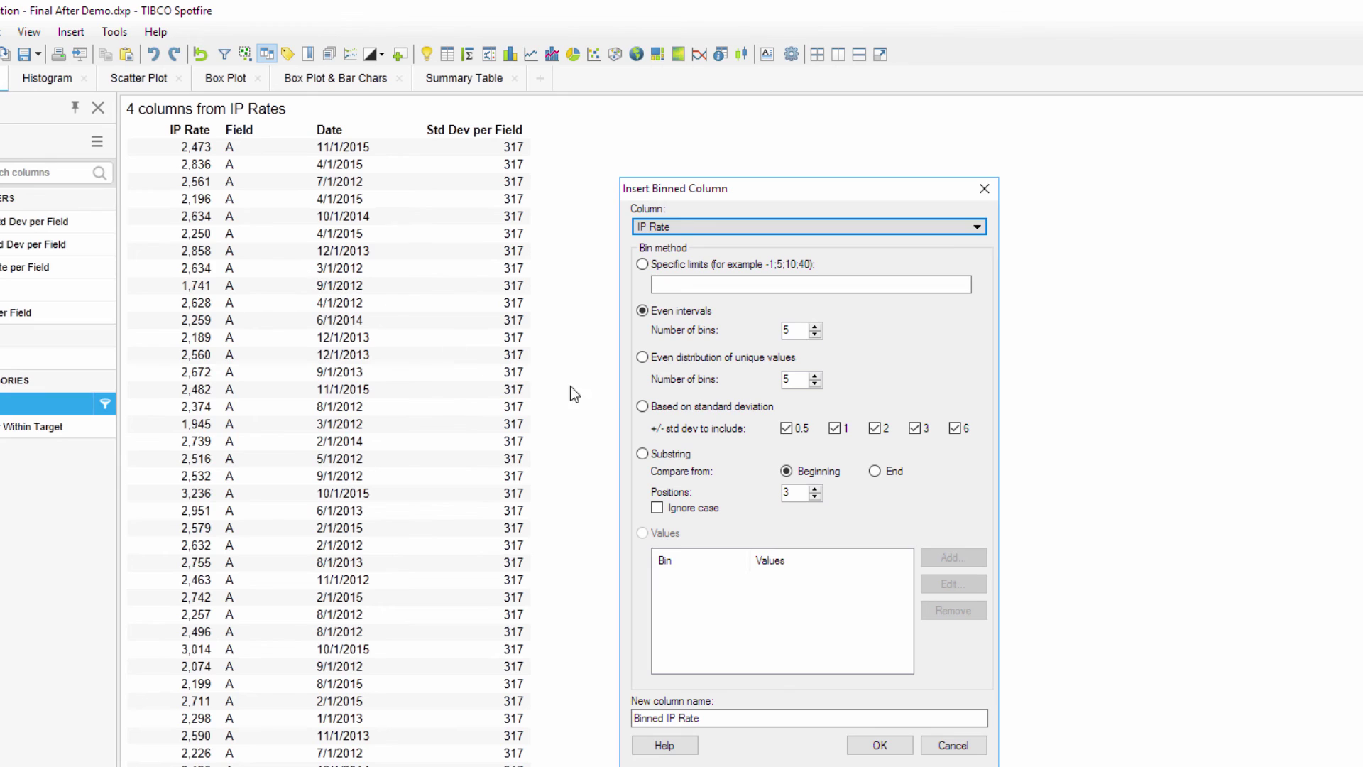
left_click(642, 407)
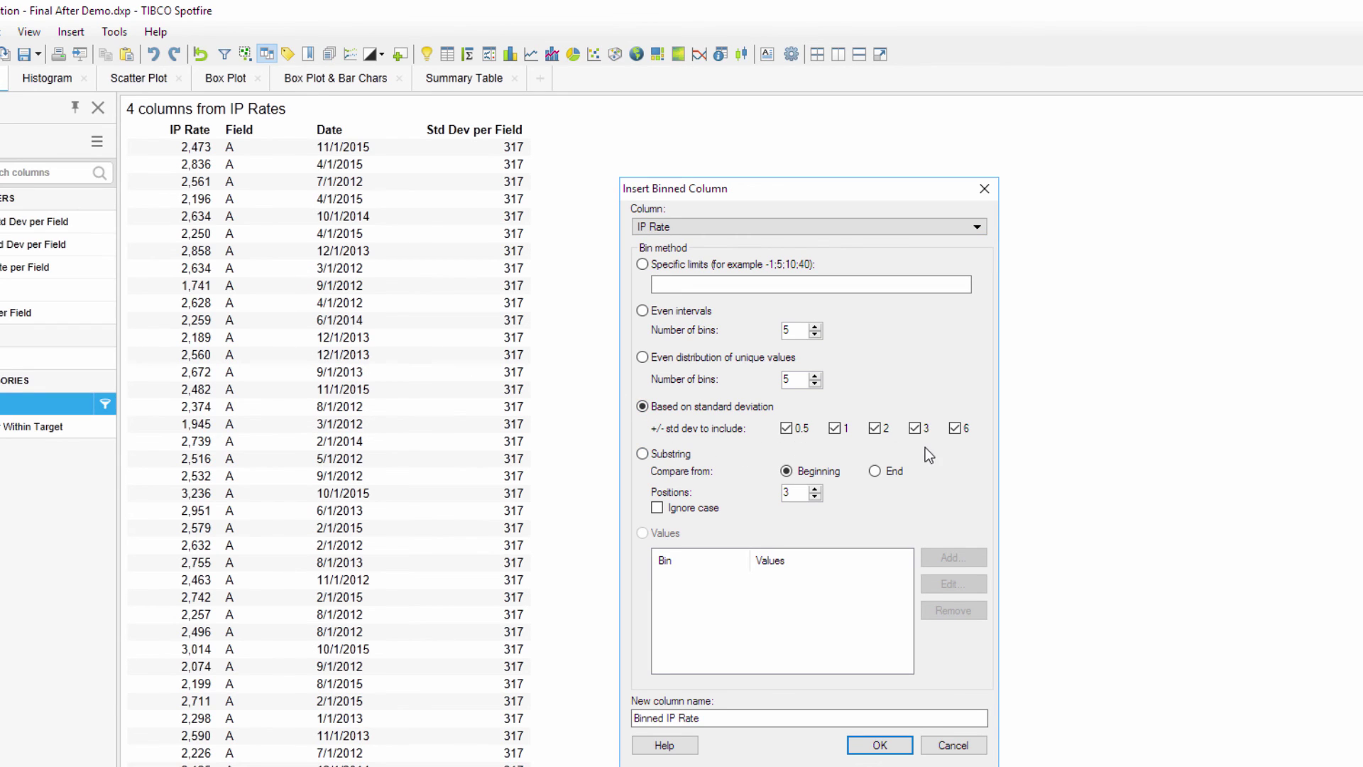
left_click(751, 717)
type("- by Std Dev")
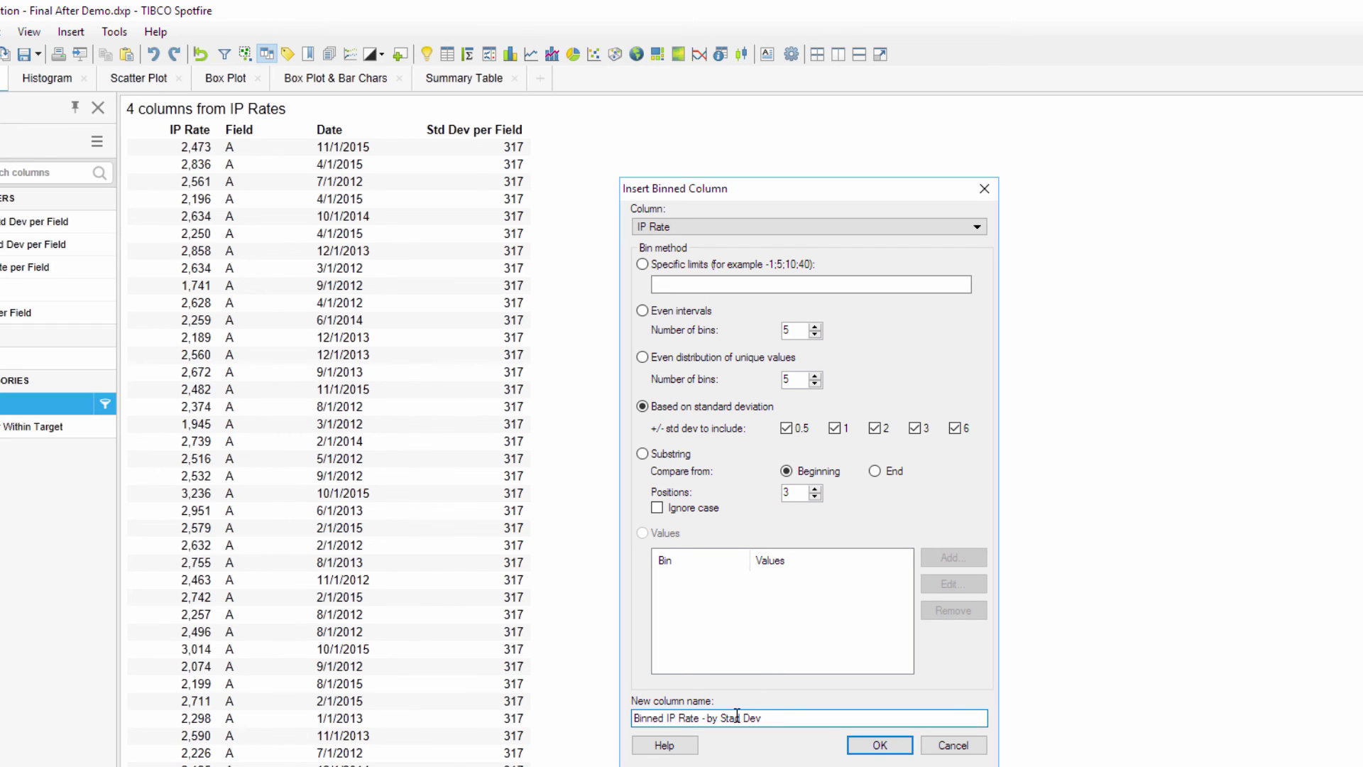
left_click(881, 744)
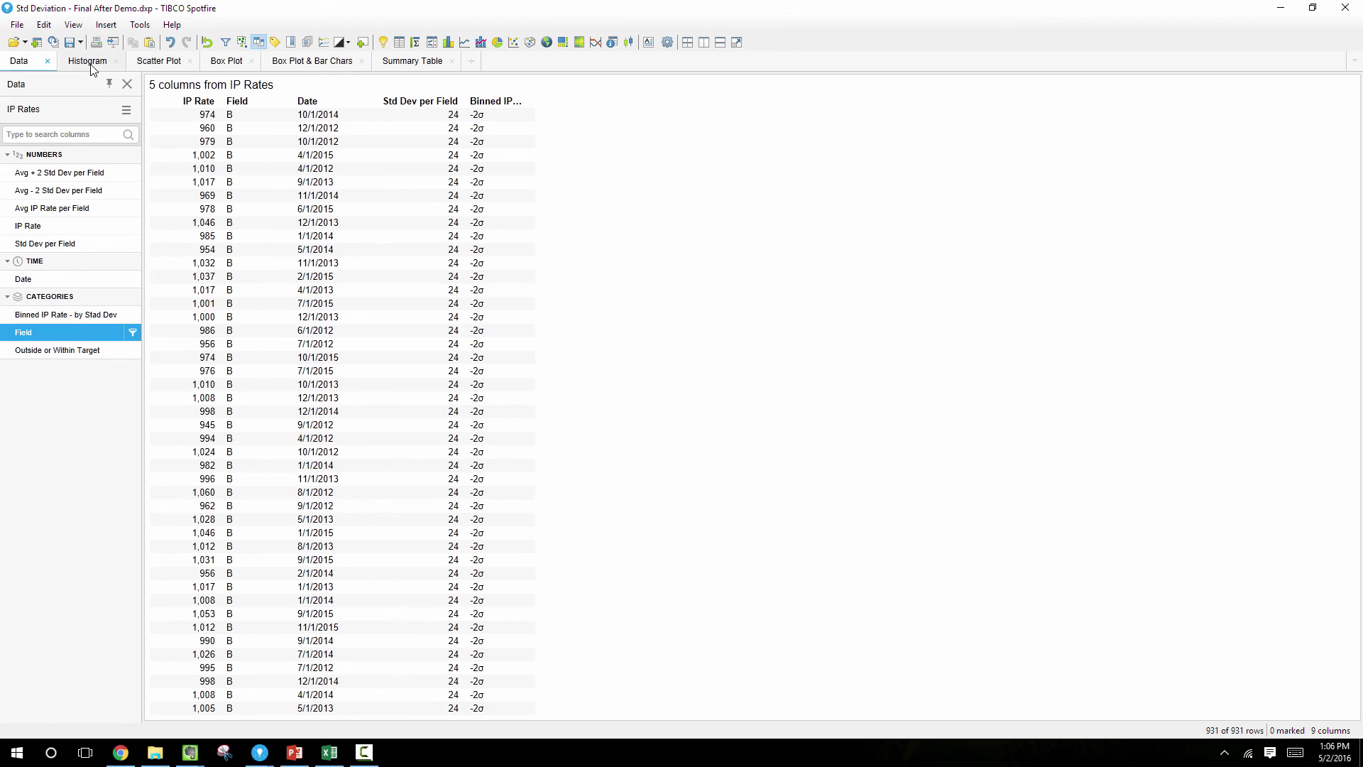
On the histogram page, color IP Rate by Binned IP Rate - by Stad Dev and set 103 bins
left_click(89, 62)
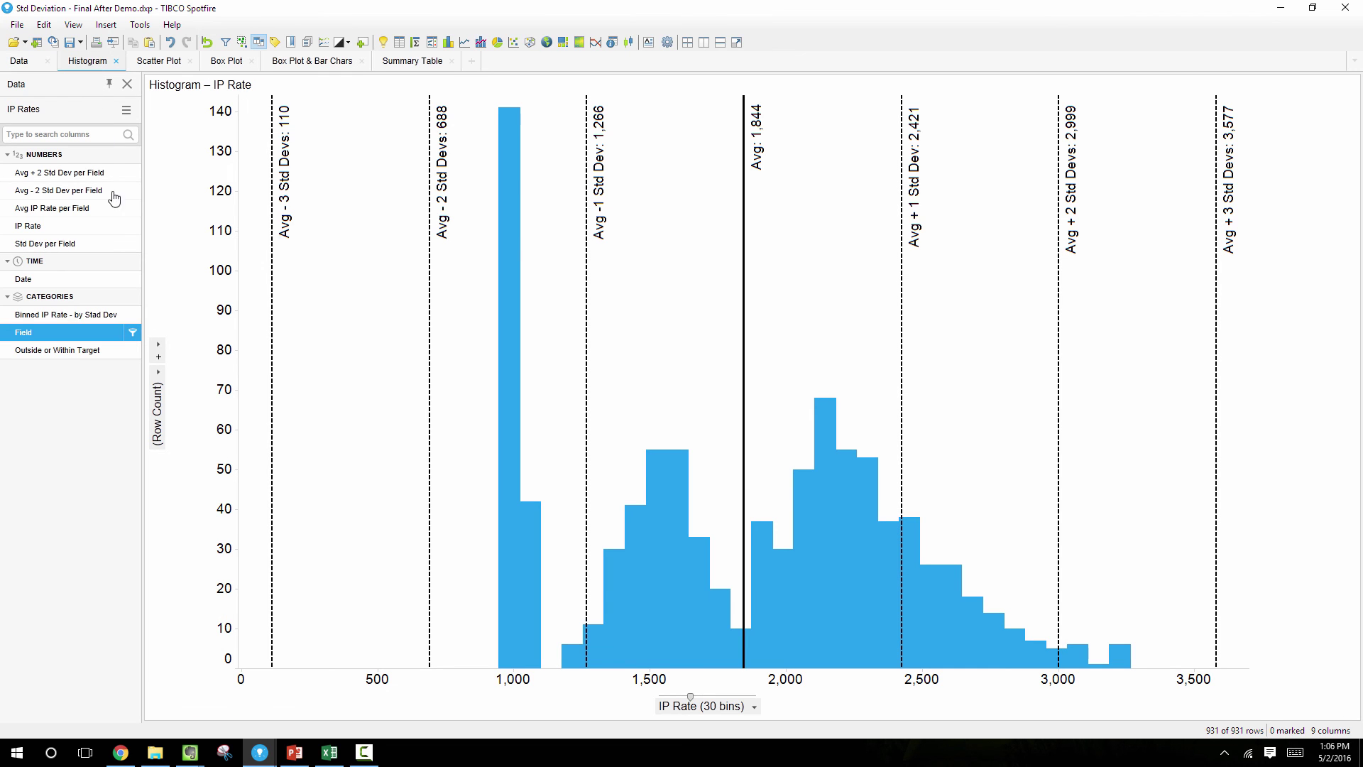
left_click(135, 331)
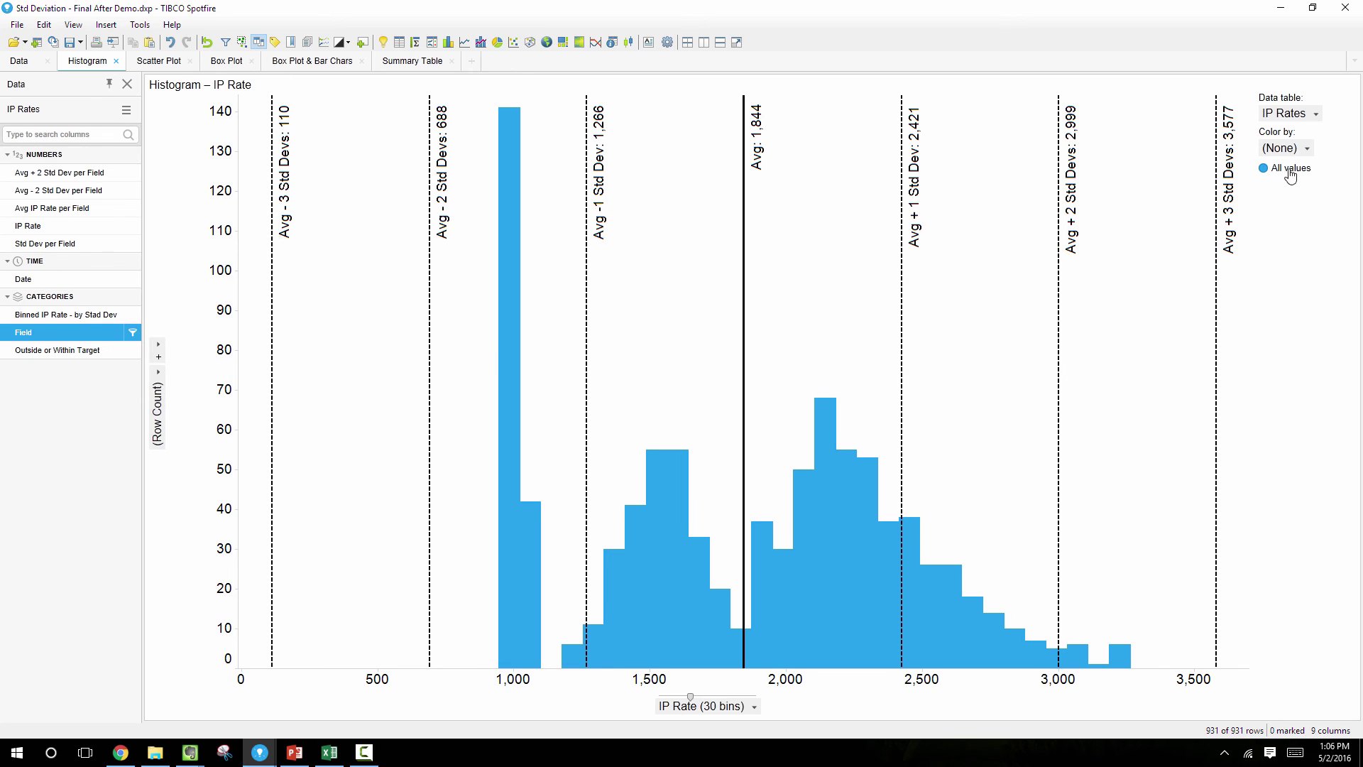
left_click(1305, 148)
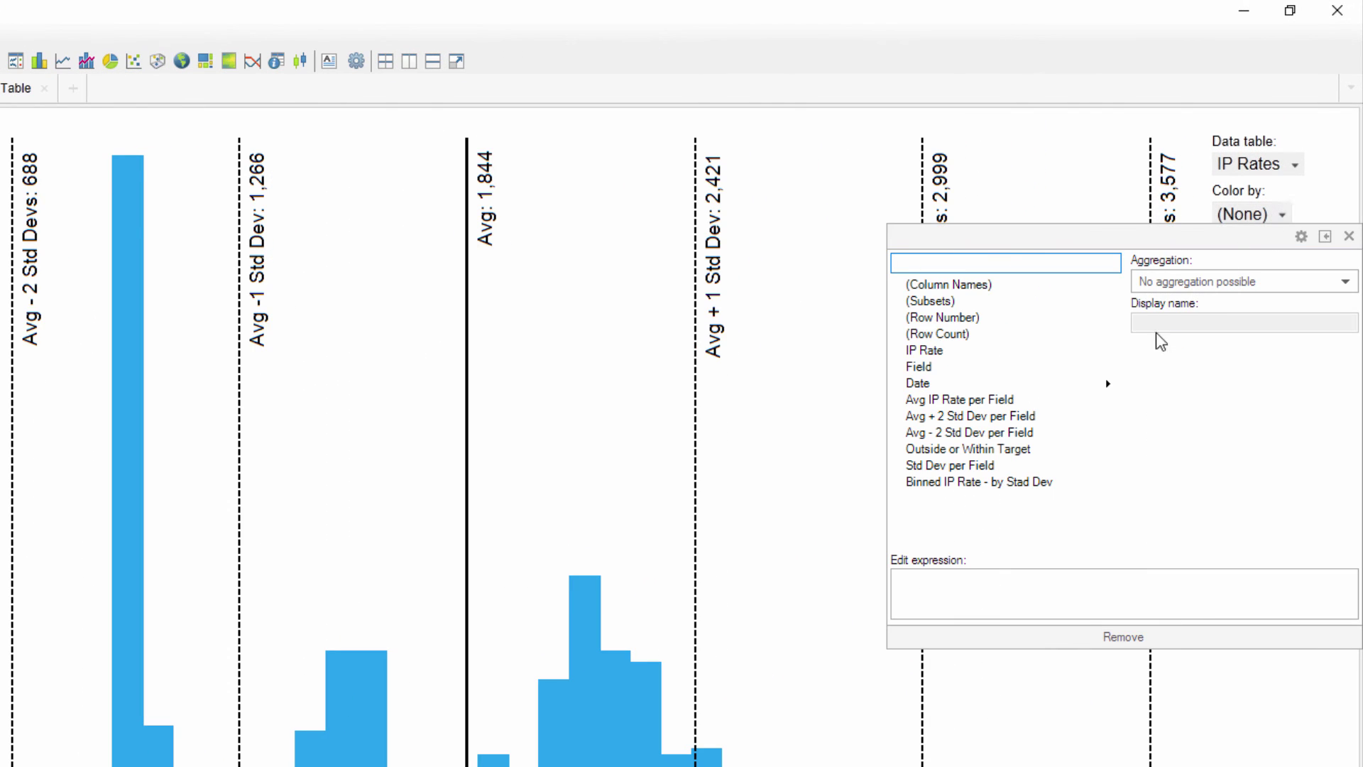
left_click(1020, 481)
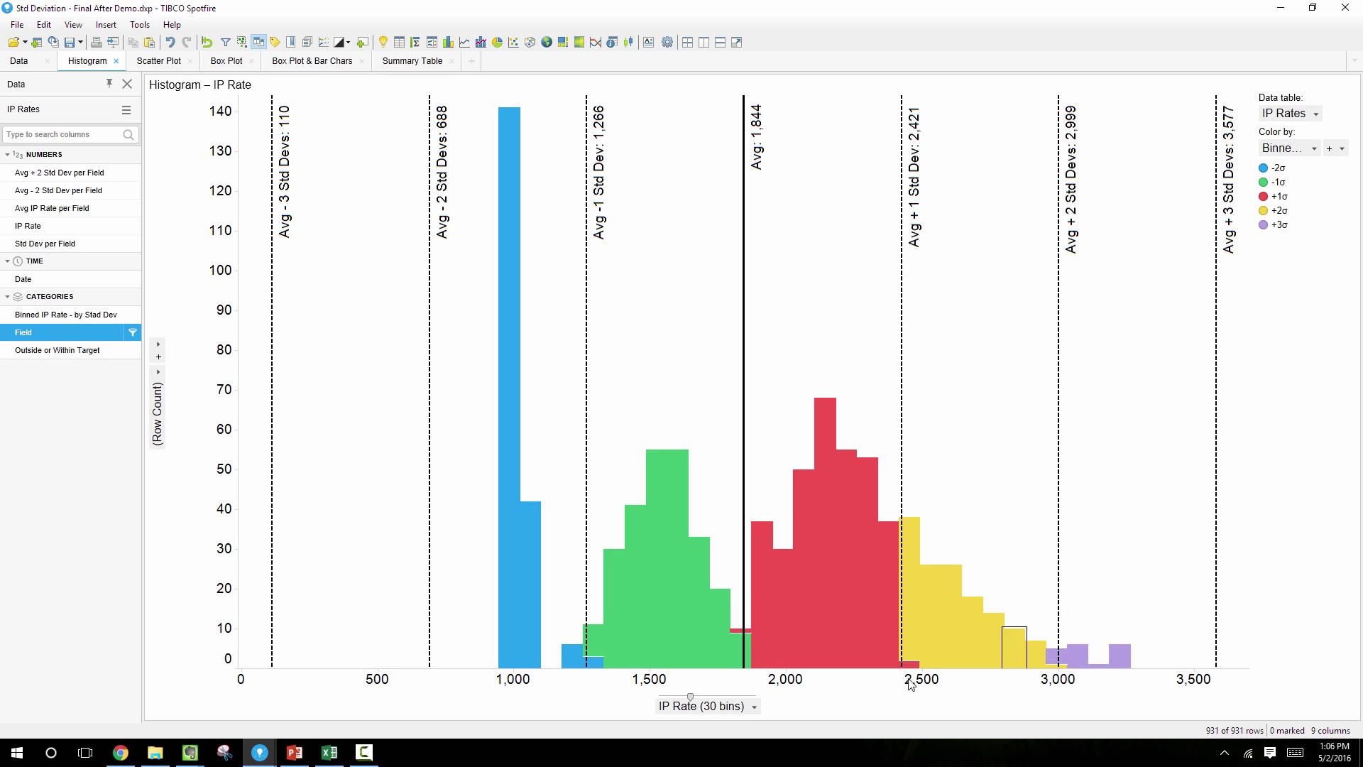
mouse_move(691, 699)
left_mouse_down()
mouse_move(728, 703)
mouse_move(713, 700)
left_mouse_up()
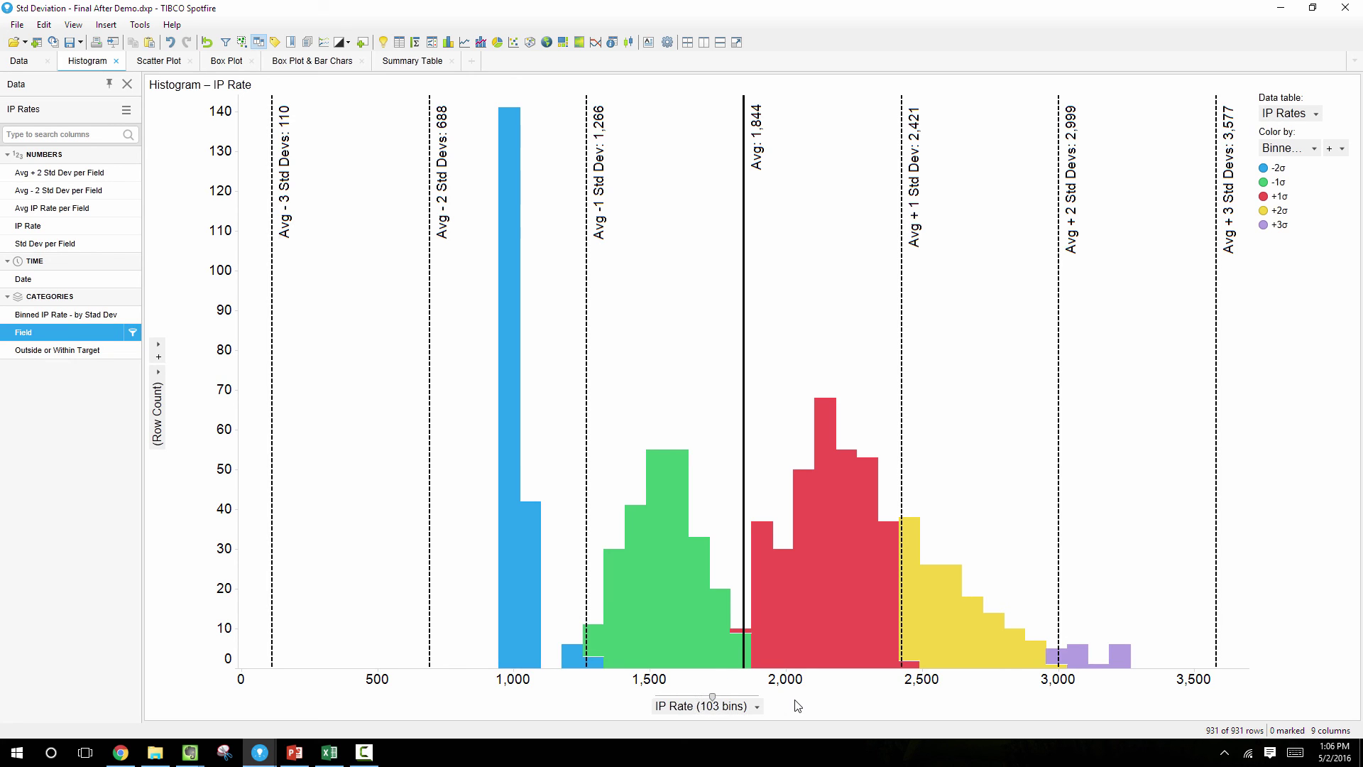